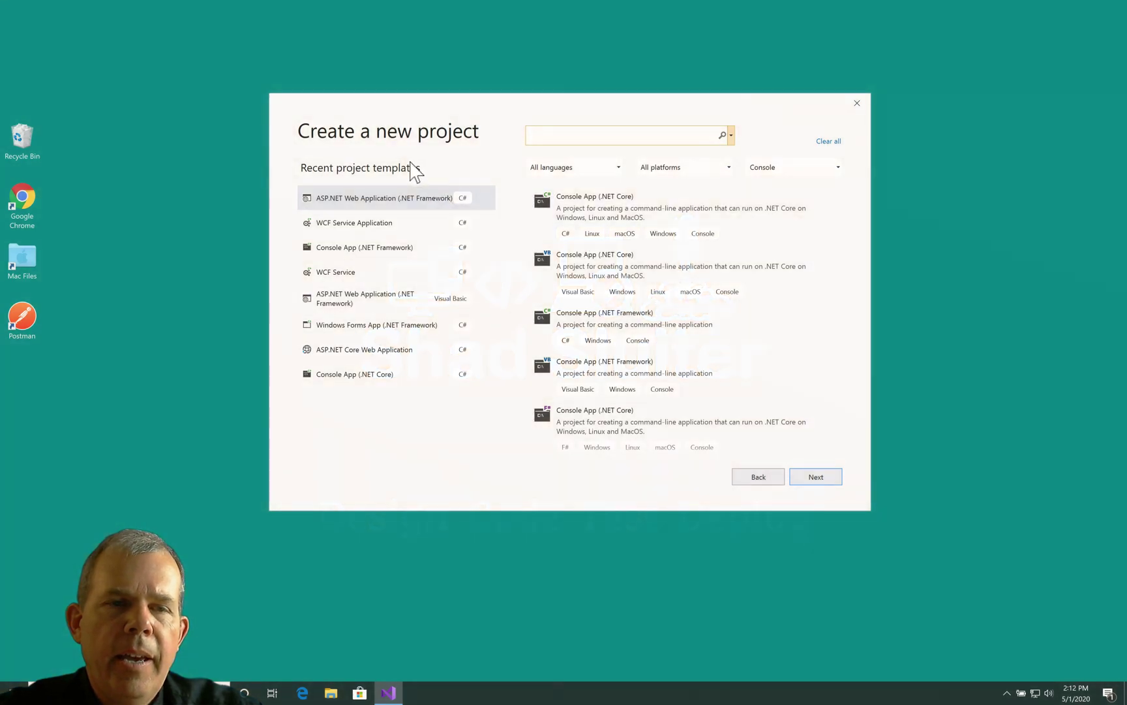
Choose the ASP.NET Web Application (.NET Framework) template and proceed to project configuration.
{"action": "left_click", "coordinate": [353, 207]}
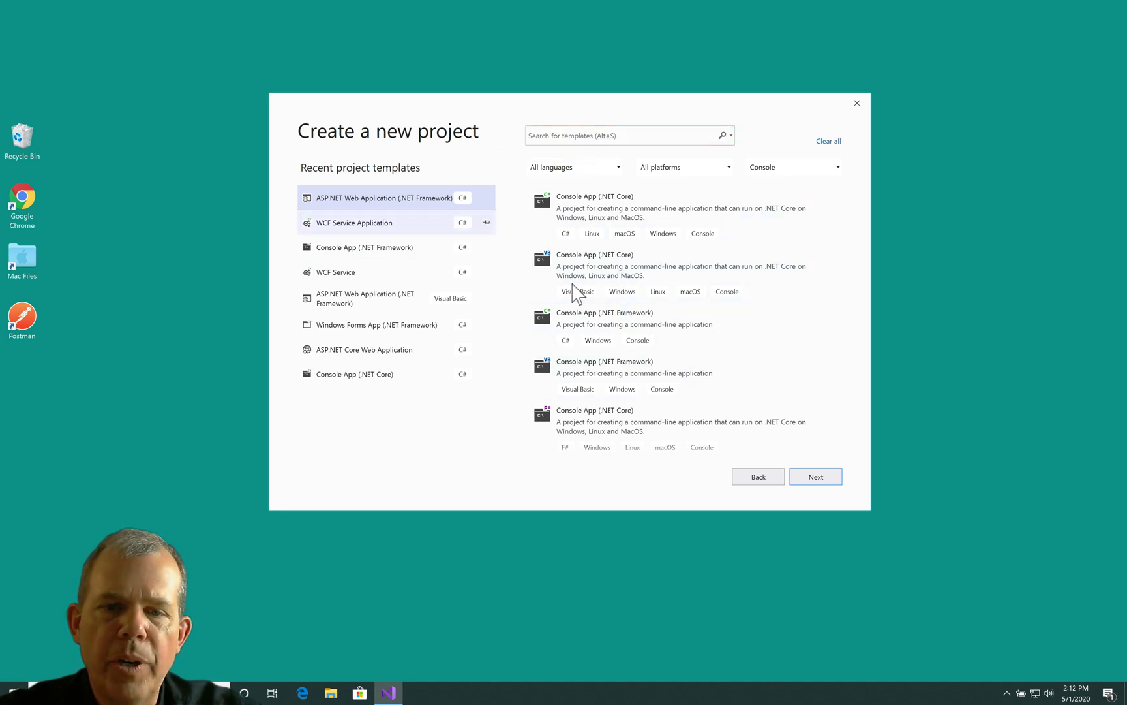
{"action": "left_click", "coordinate": [801, 479]}
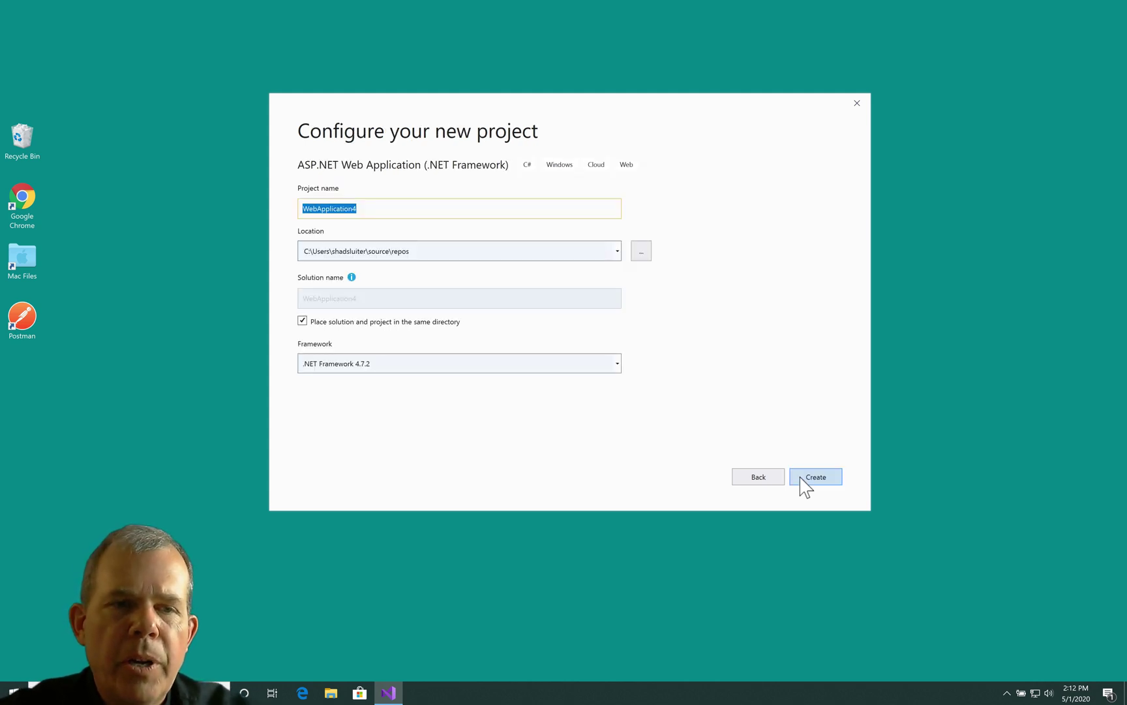
{"action": "type", "text": "BondGadgetCollection"}
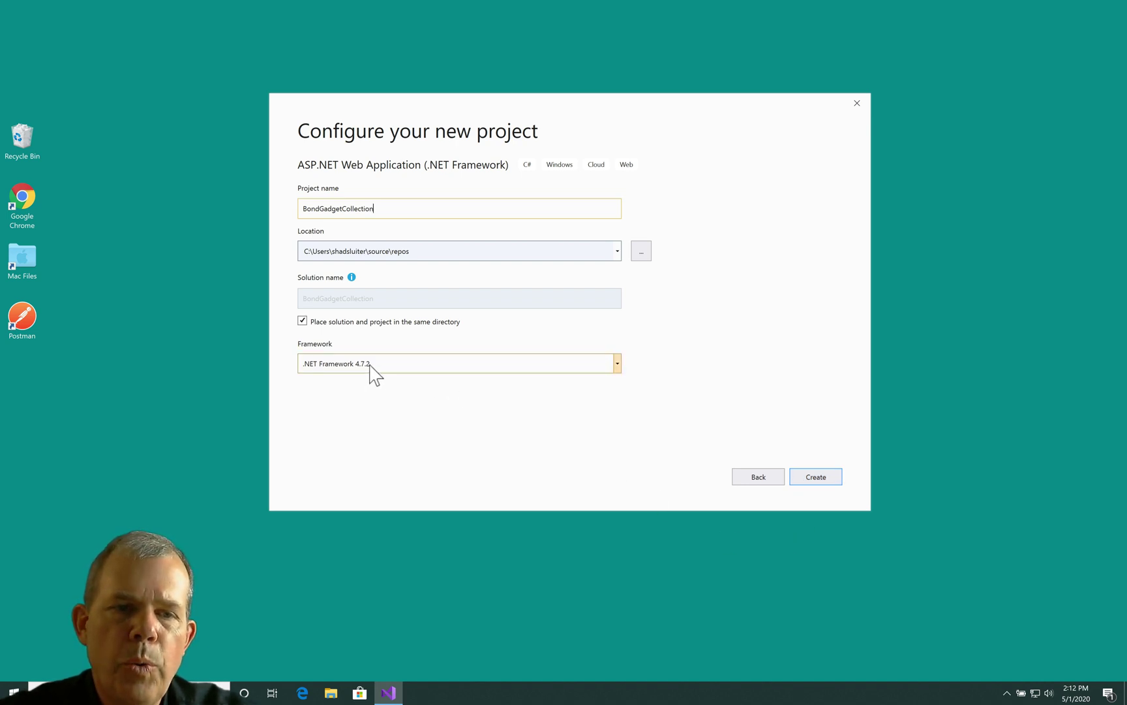
Create the BondGadgetCollection project using the MVC template.
{"action": "left_click", "coordinate": [835, 480]}
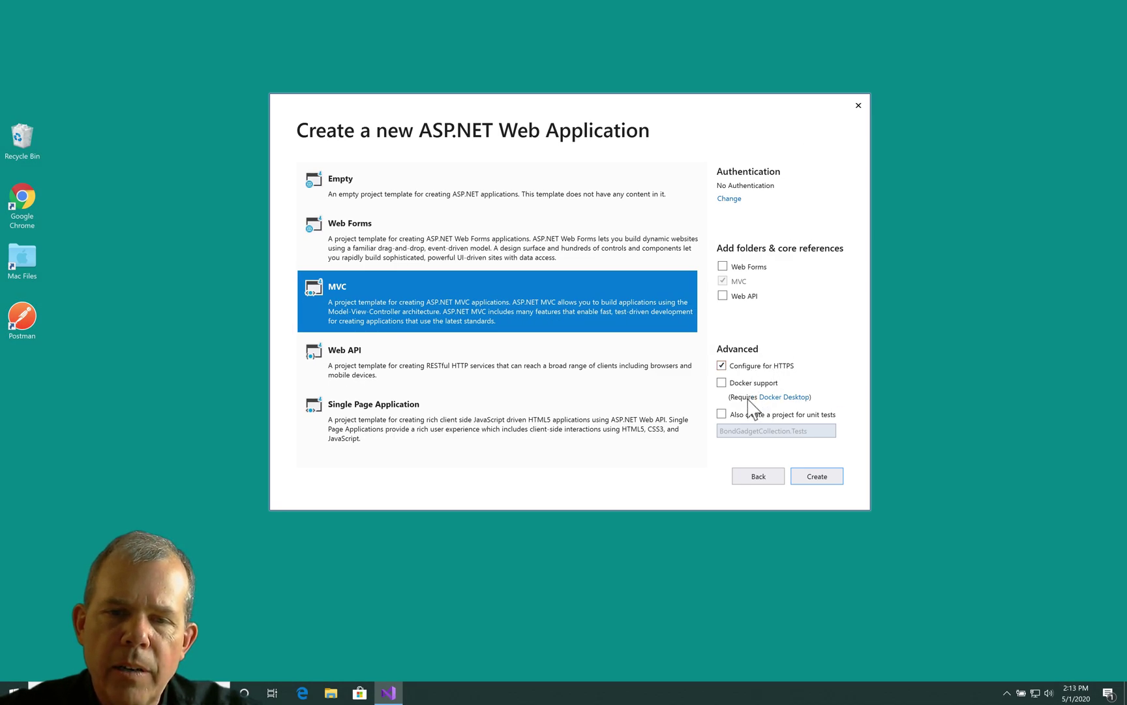
{"action": "left_click", "coordinate": [815, 481]}
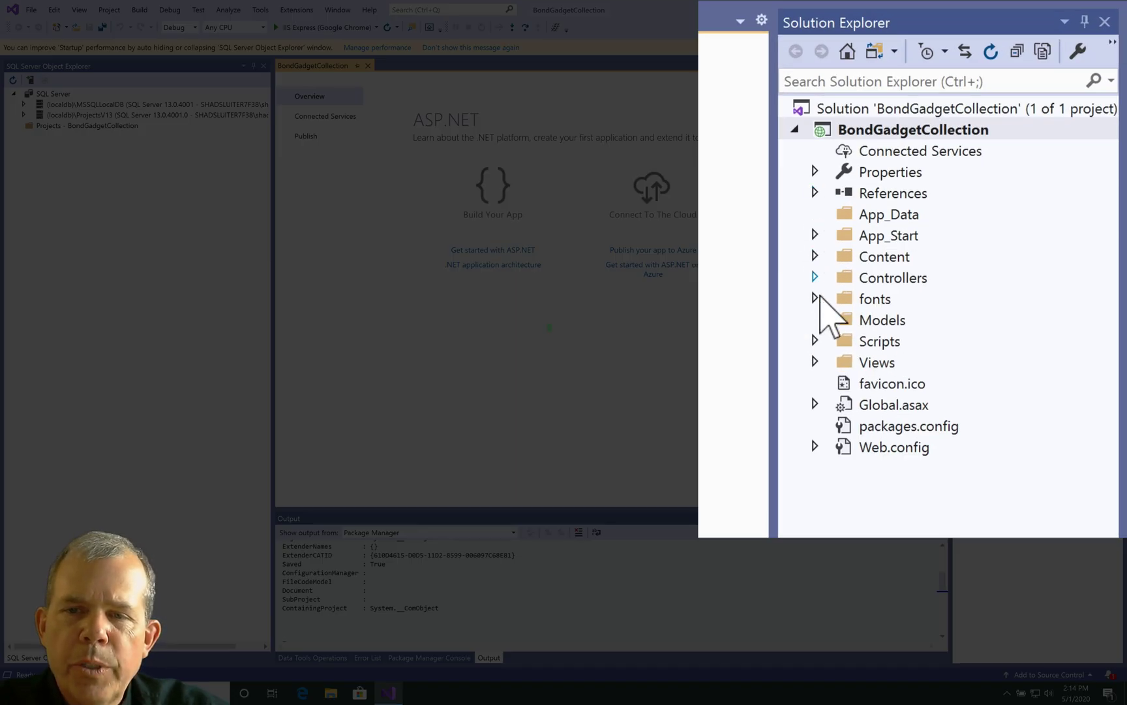
Expand Views > Home to reveal About, Contact and Index views, then expand the Controllers folder.
{"action": "left_click", "coordinate": [816, 362]}
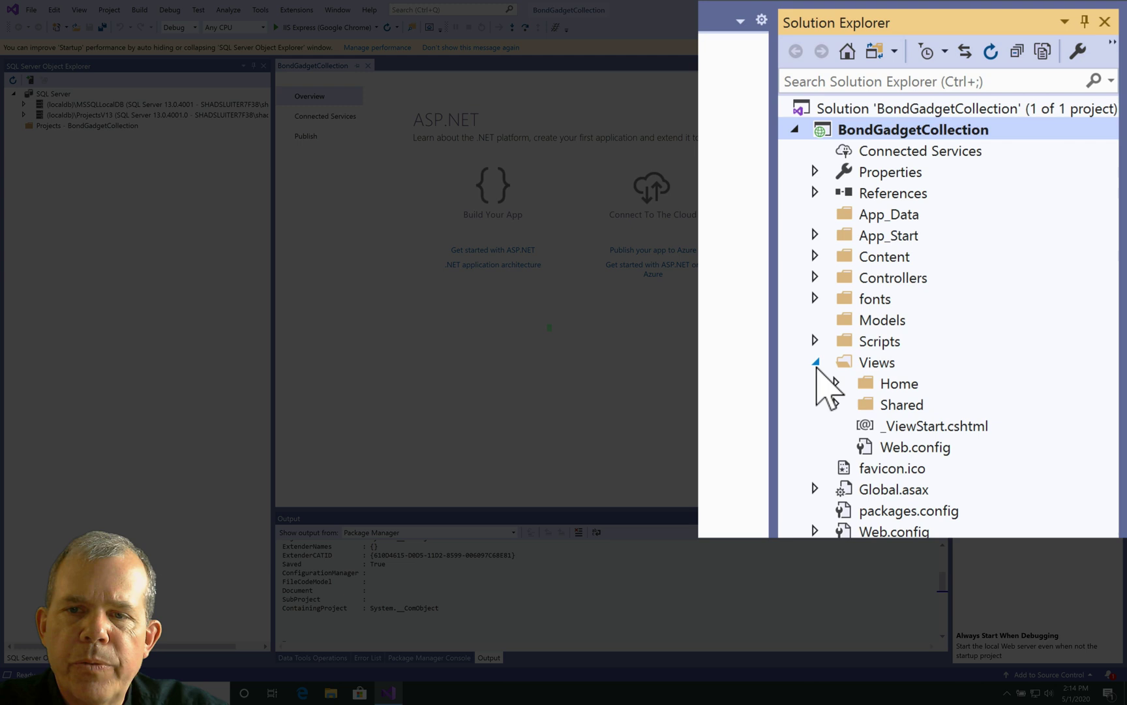
{"action": "left_click", "coordinate": [837, 383]}
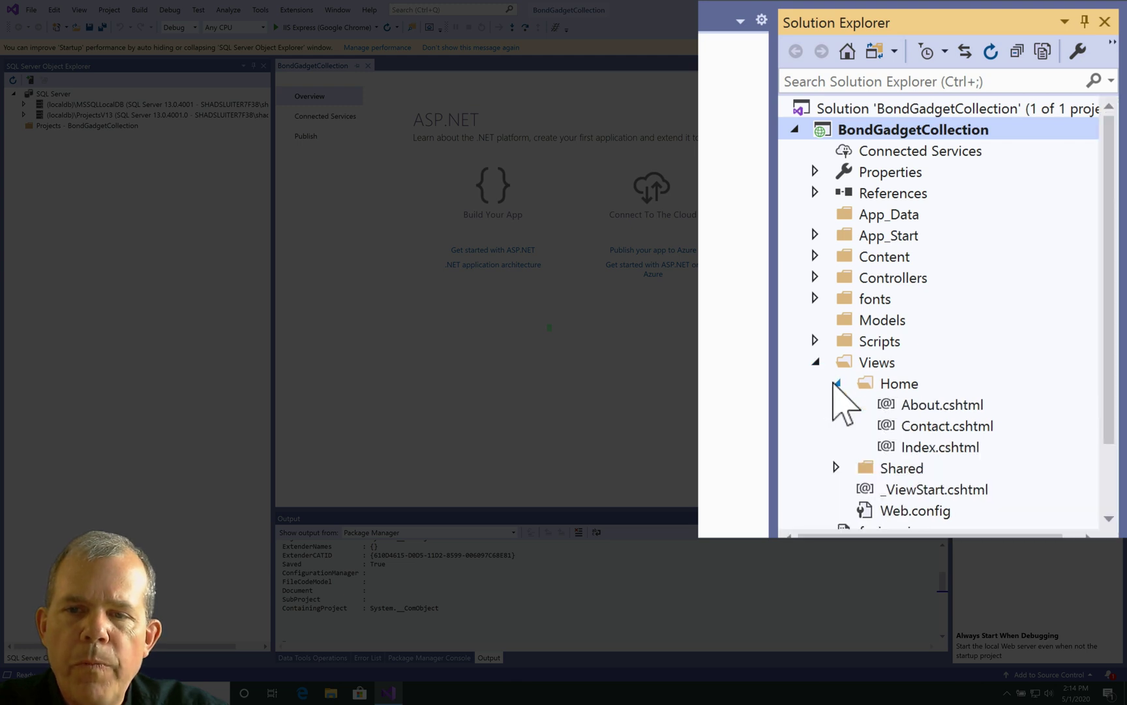
{"action": "left_click", "coordinate": [948, 407]}
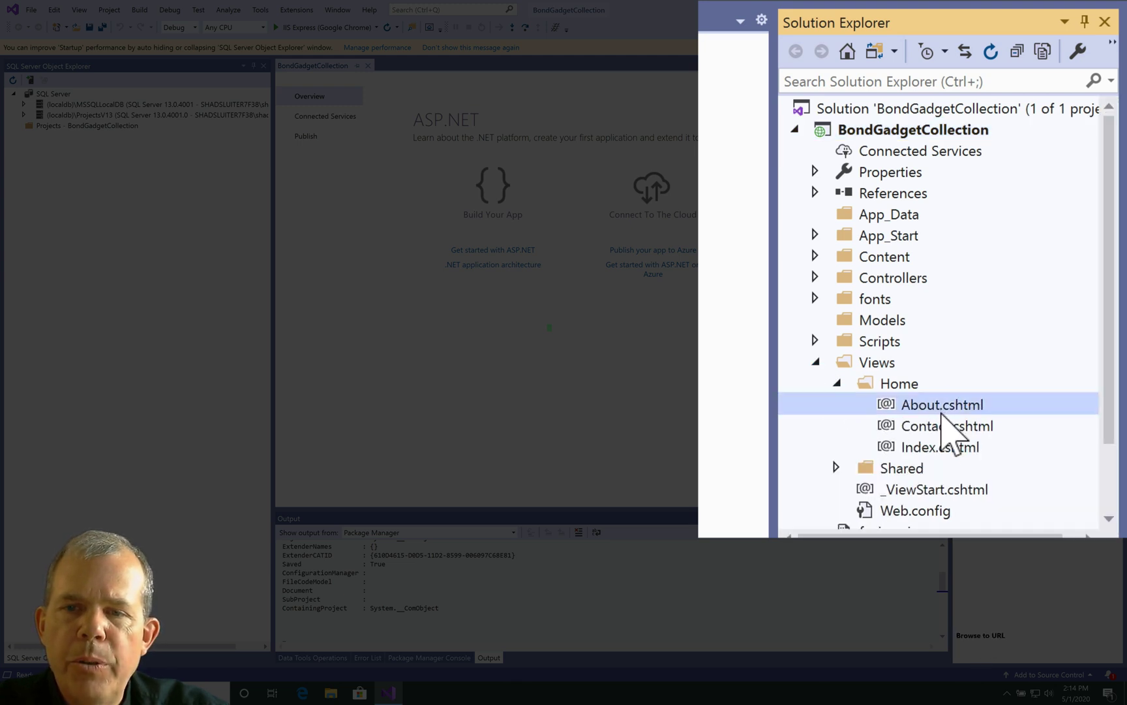
{"action": "left_click", "coordinate": [942, 430]}
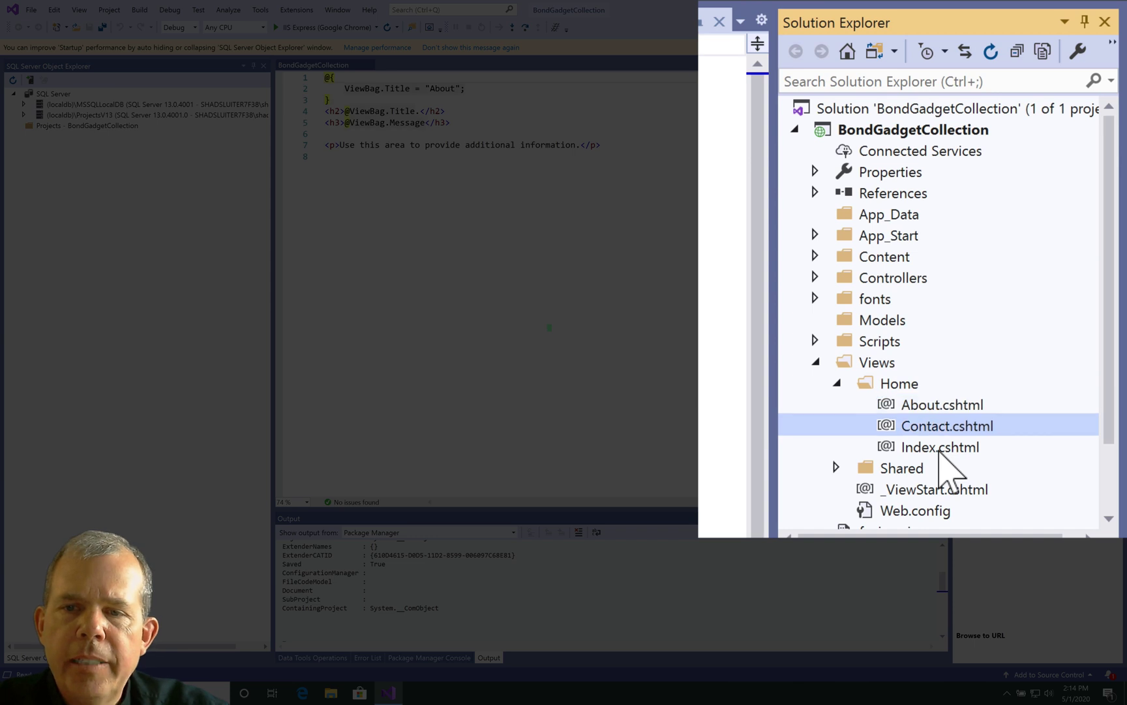
{"action": "left_click", "coordinate": [939, 447]}
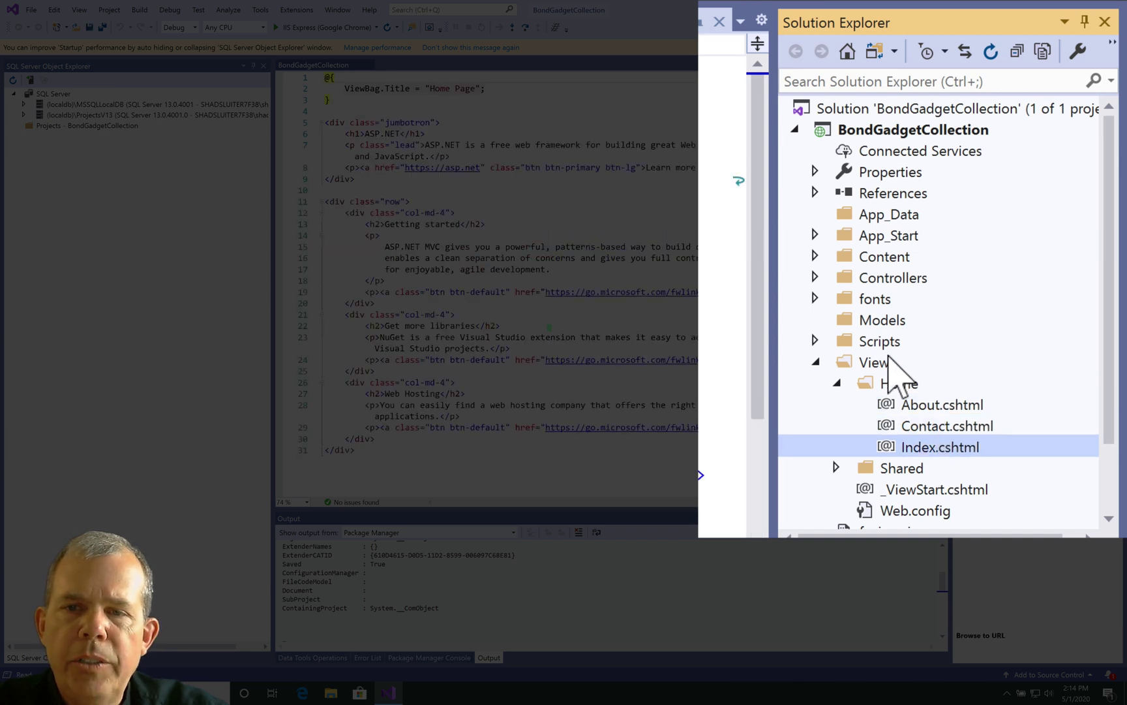
{"action": "left_click", "coordinate": [856, 321]}
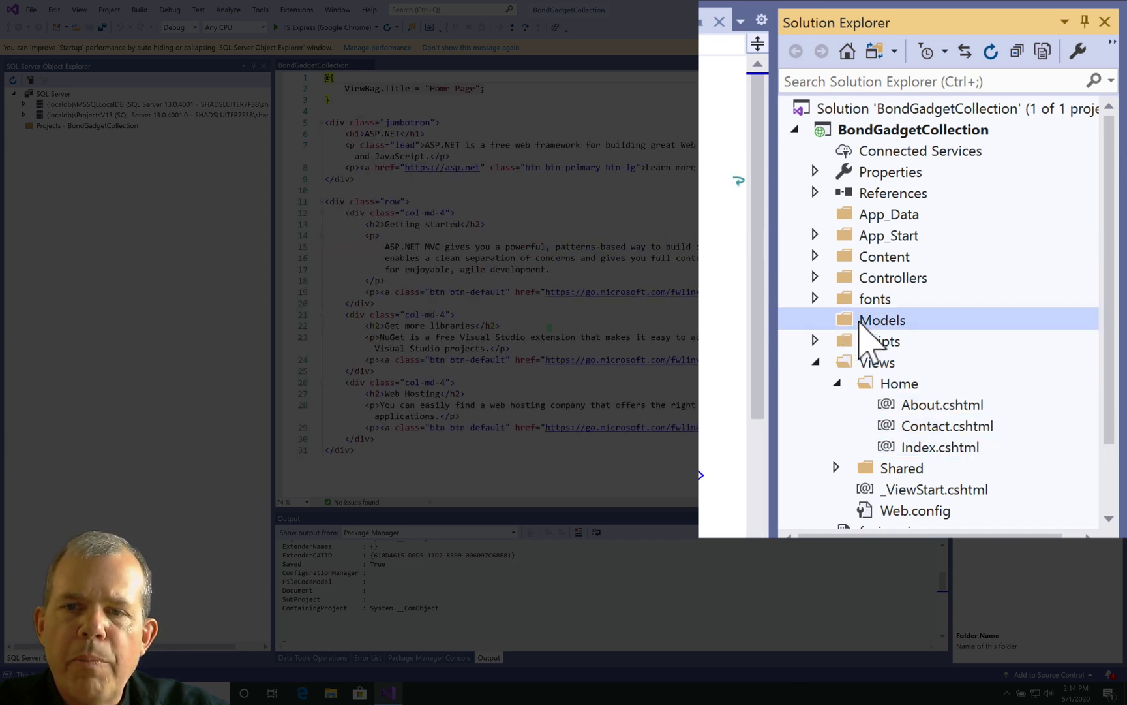
{"action": "left_click", "coordinate": [861, 281]}
{"action": "left_click", "coordinate": [815, 277]}
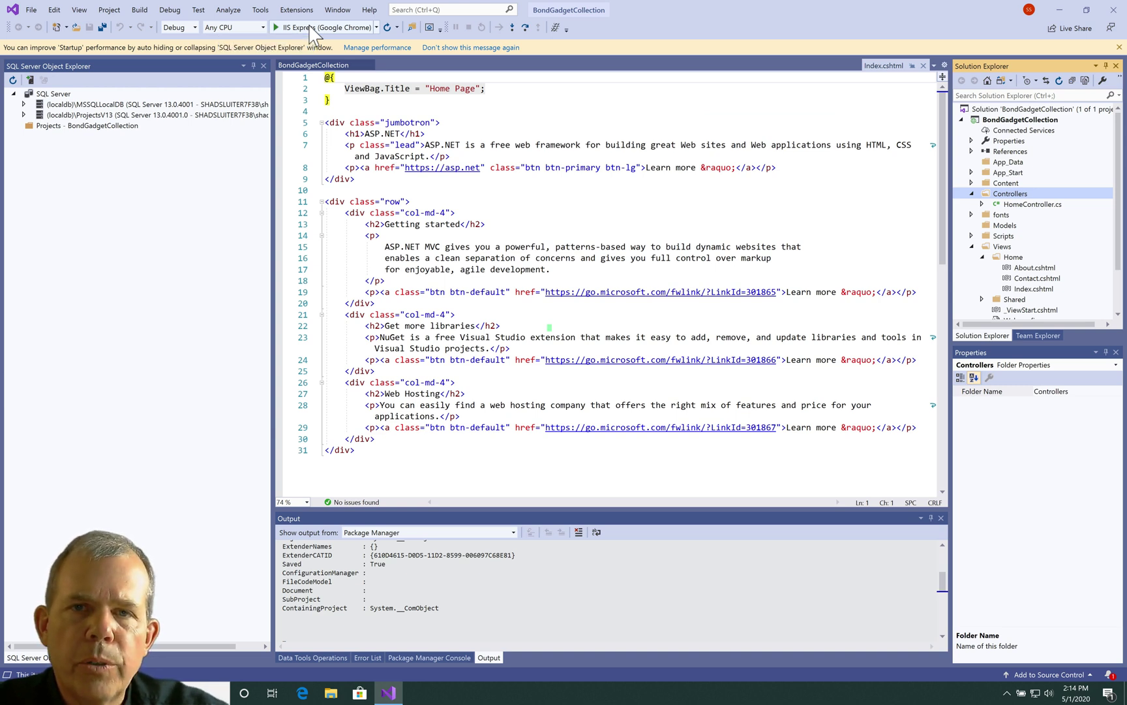
Run the app in Chrome, browse the Home, About and Contact pages, then close the browser.
{"action": "left_click", "coordinate": [310, 33]}
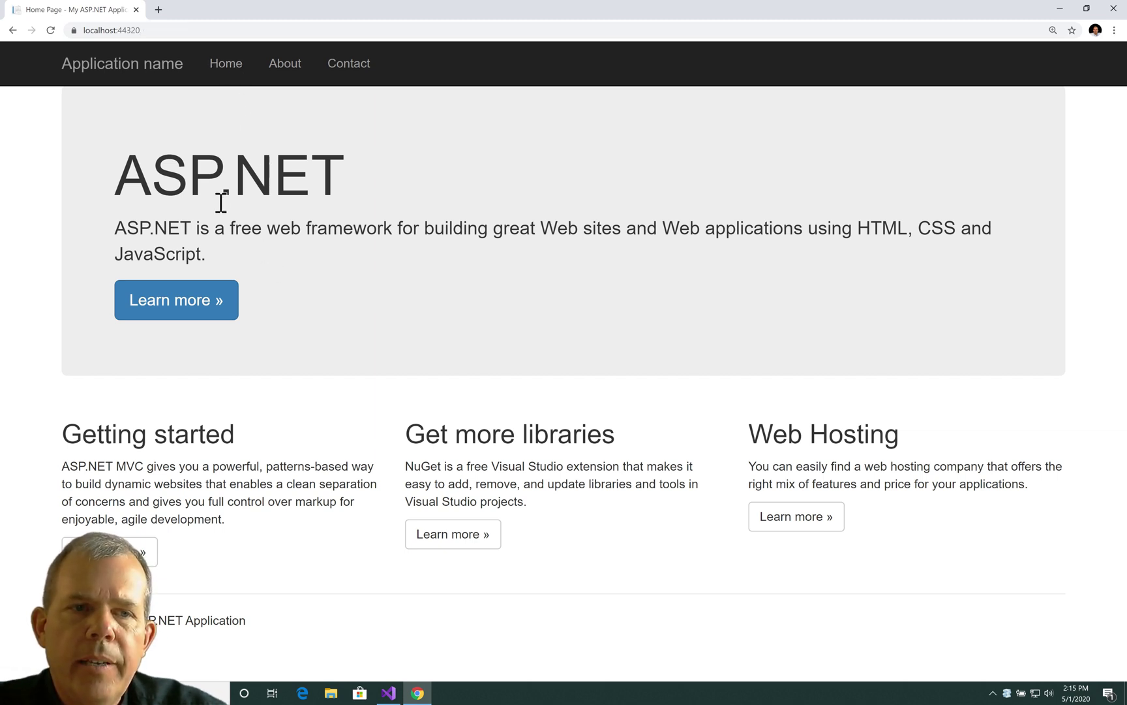
{"action": "left_click", "coordinate": [286, 68]}
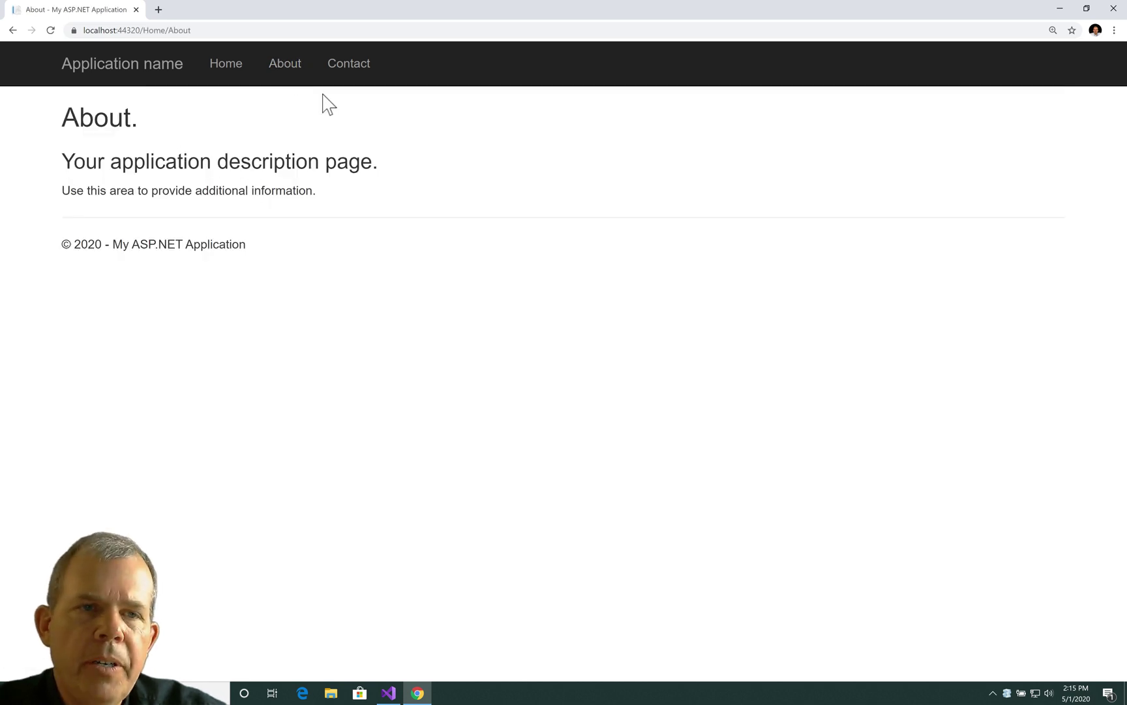
{"action": "left_click", "coordinate": [342, 73]}
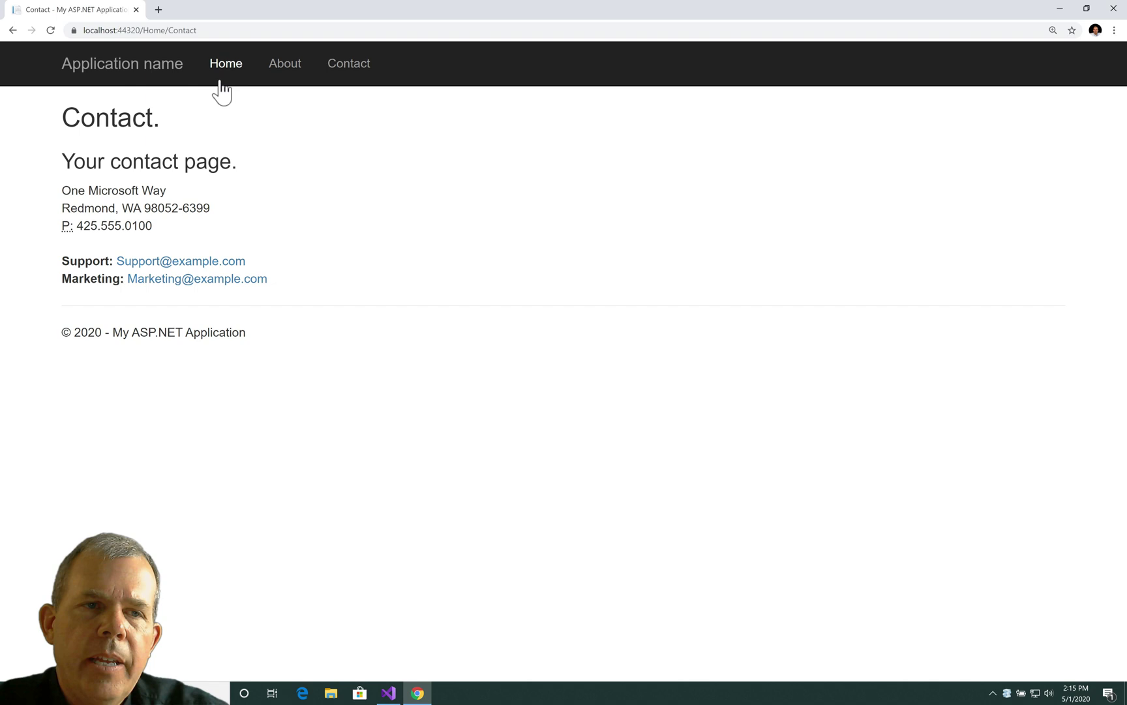
{"action": "left_click", "coordinate": [228, 74]}
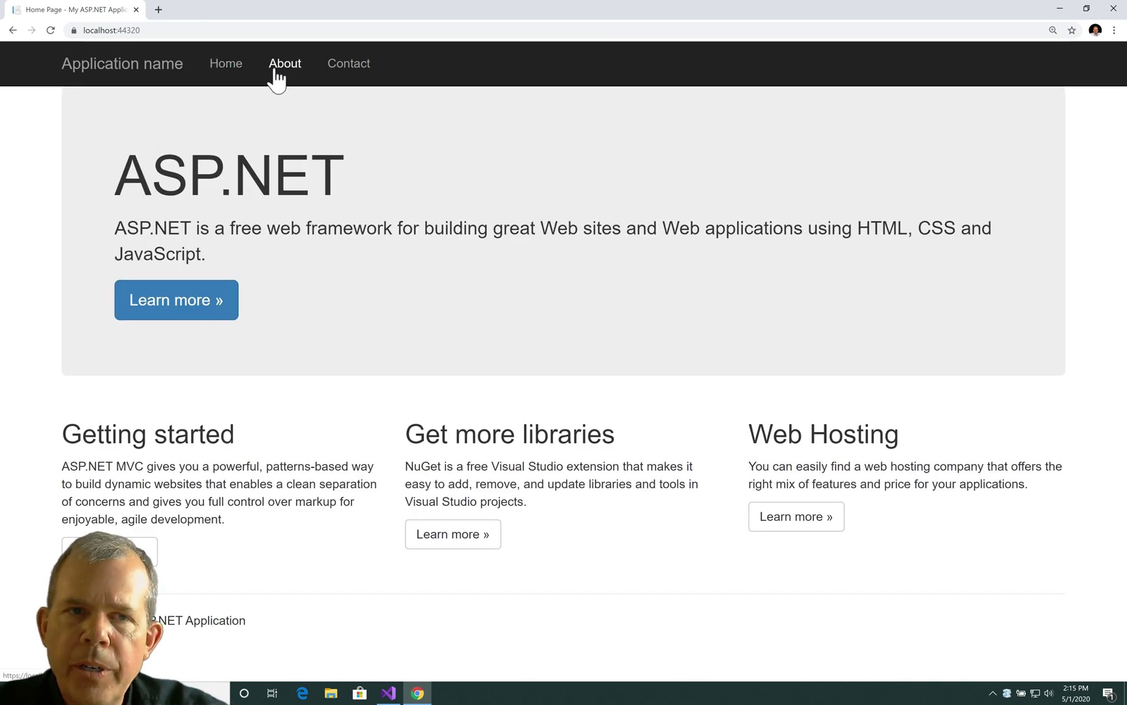
{"action": "left_click", "coordinate": [276, 75]}
{"action": "left_click", "coordinate": [341, 69]}
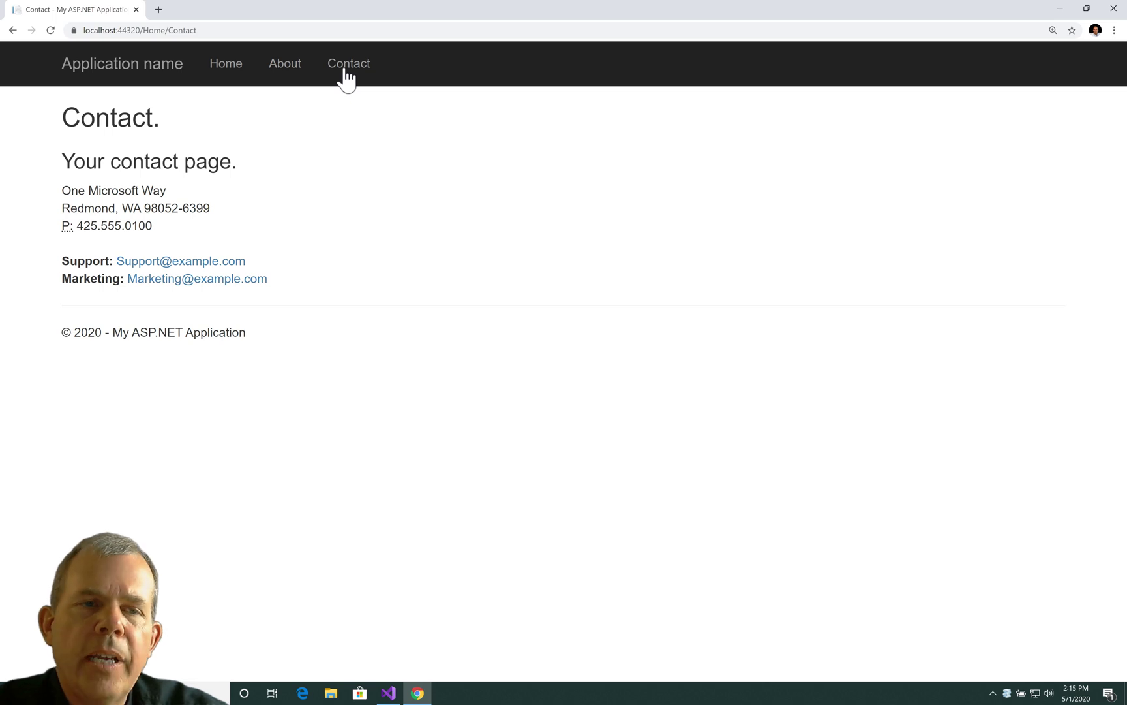
{"action": "left_click", "coordinate": [244, 76]}
{"action": "left_click", "coordinate": [297, 76]}
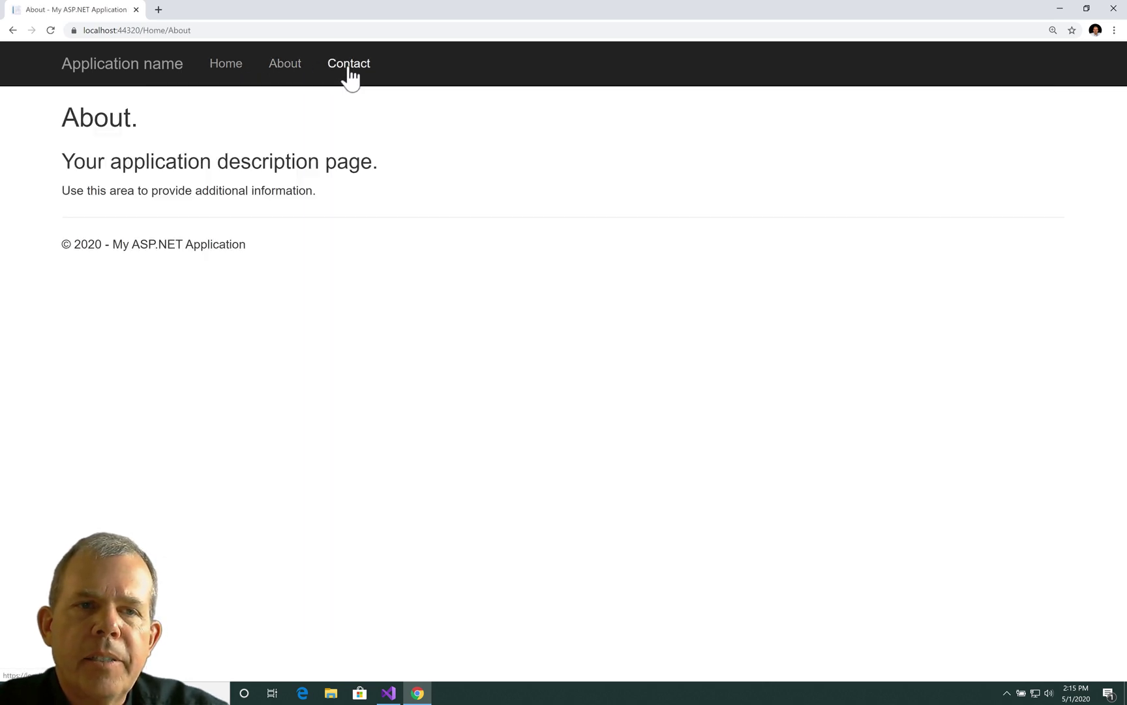
{"action": "left_click", "coordinate": [349, 71]}
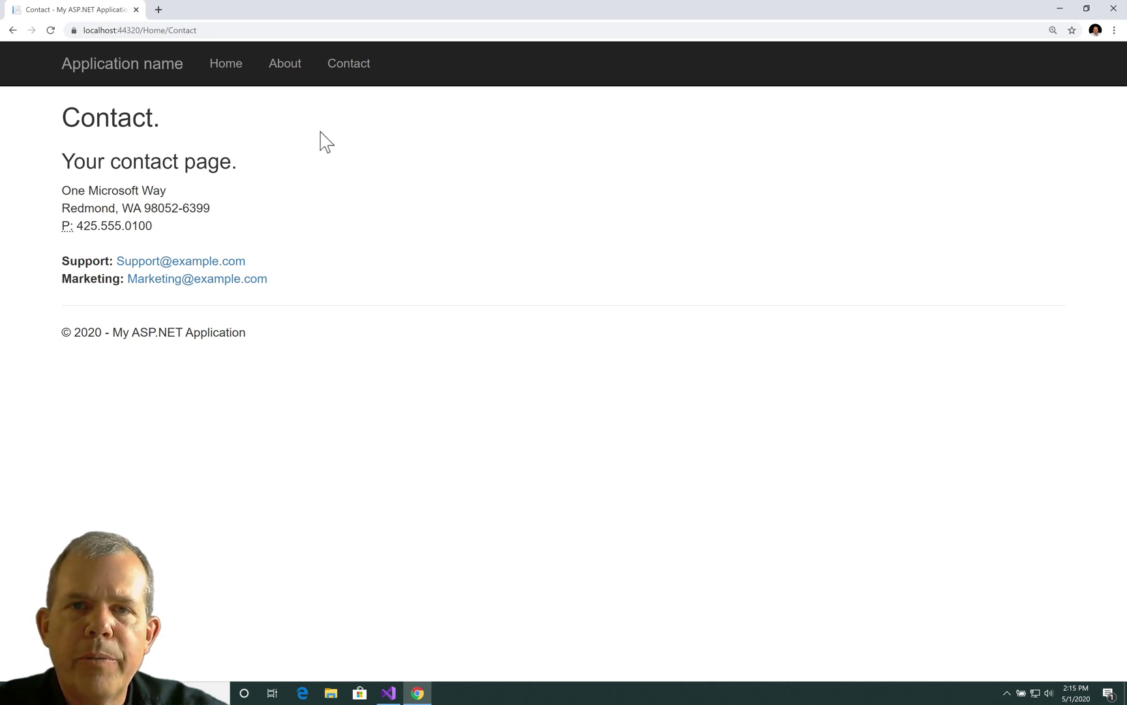
{"action": "left_click", "coordinate": [1114, 9]}
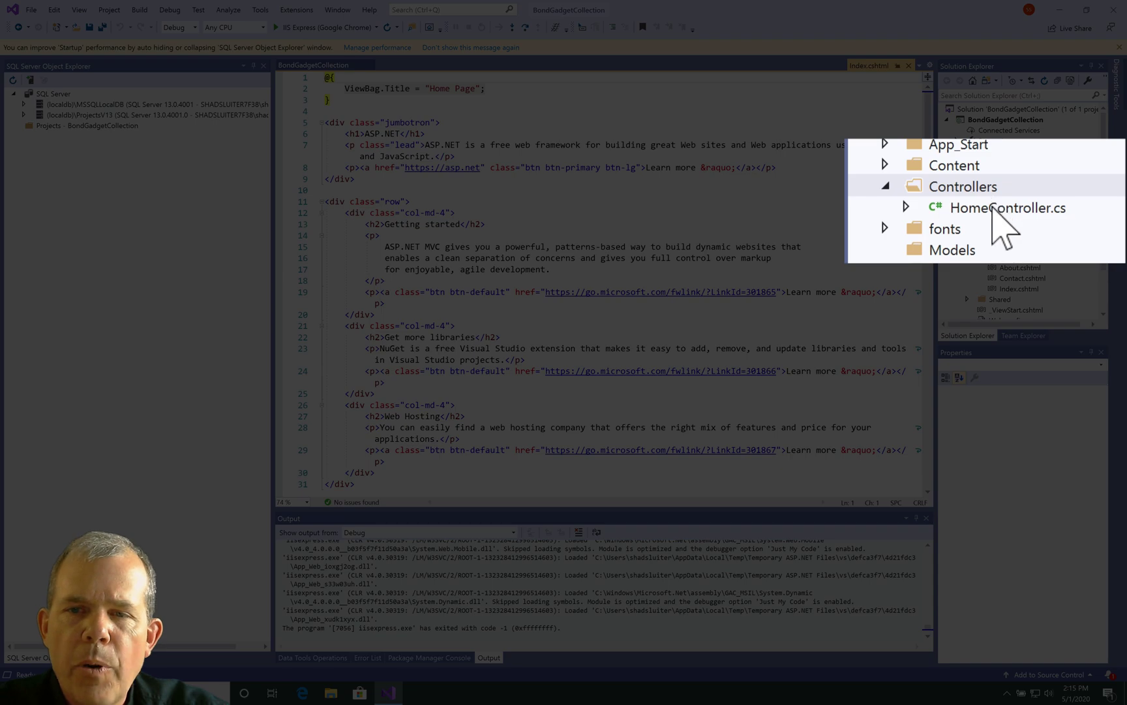
View HomeController.cs and highlight the Index action and its return View call.
{"action": "double_click", "coordinate": [996, 212]}
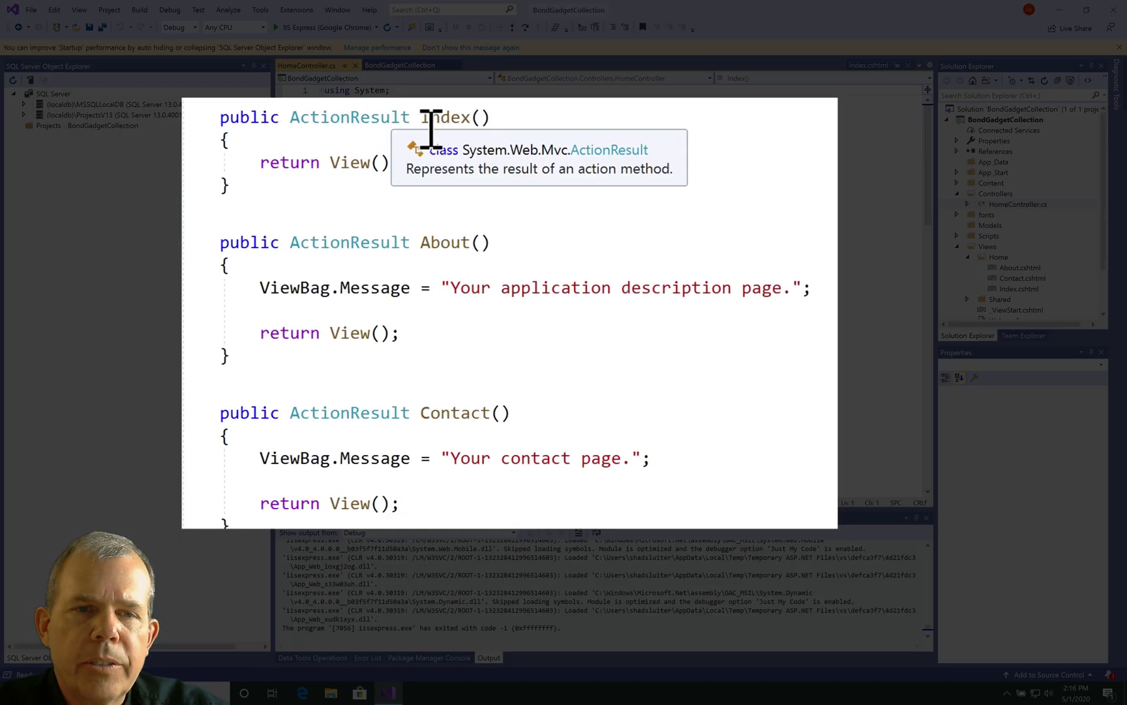
{"action": "left_click_drag", "start_coordinate": [467, 217], "coordinate": [522, 221]}
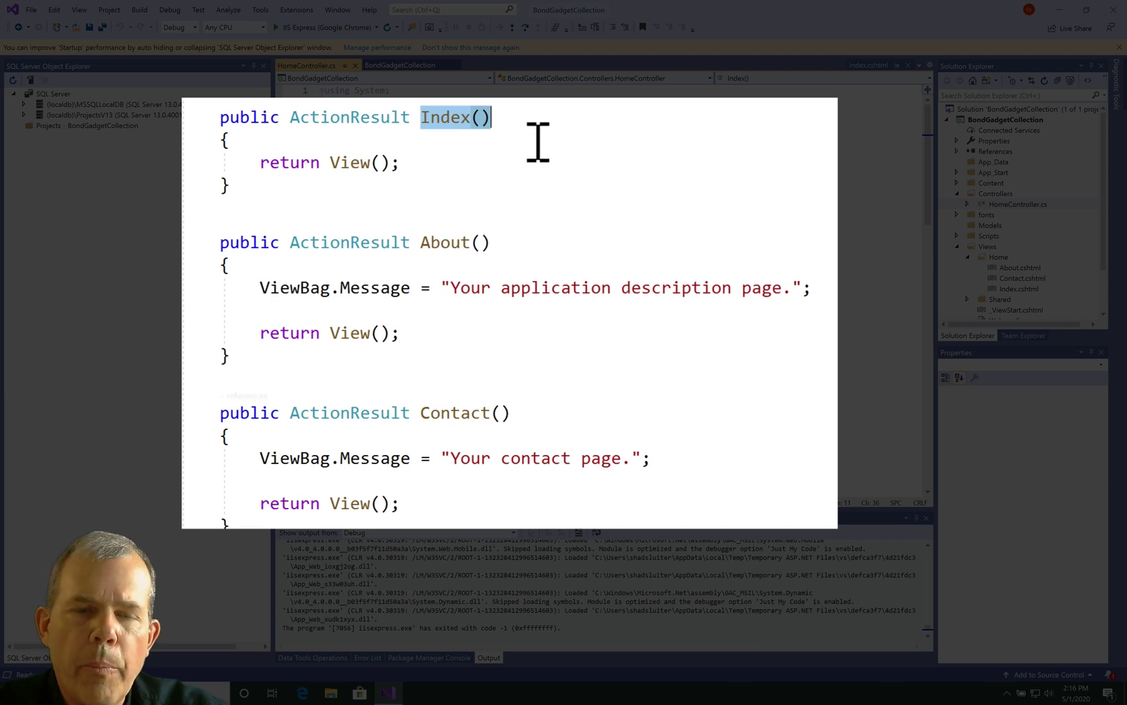
{"action": "mouse_move", "coordinate": [351, 162]}
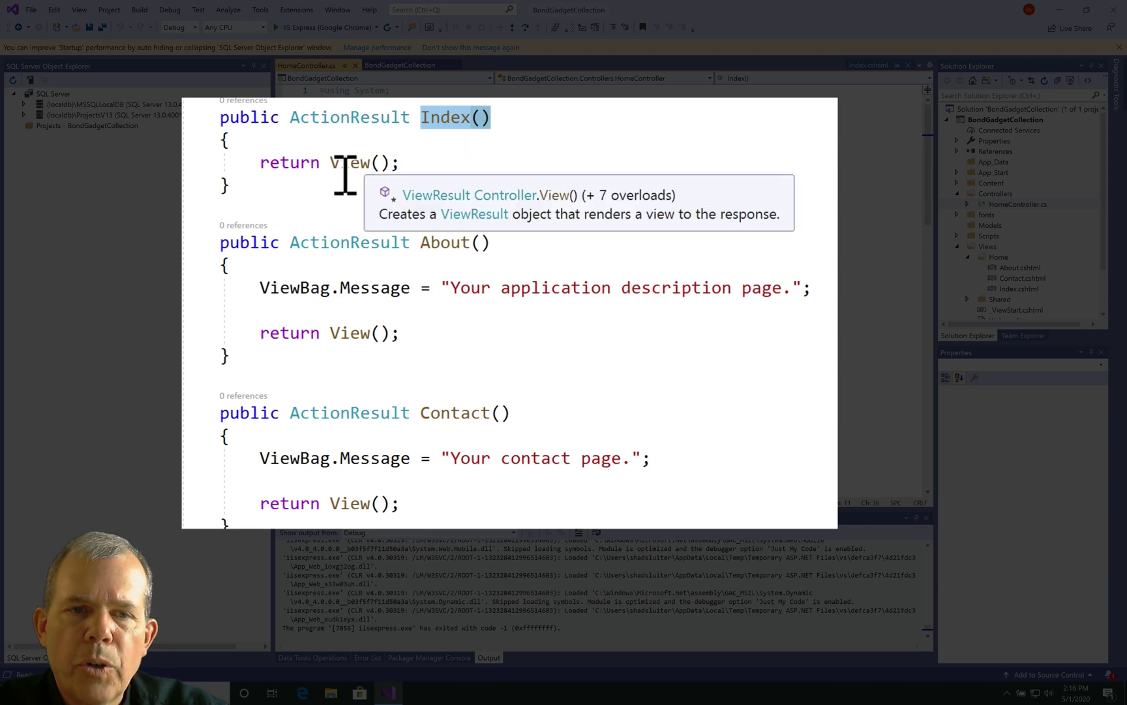
{"action": "left_click", "coordinate": [379, 164]}
{"action": "left_click", "coordinate": [390, 173]}
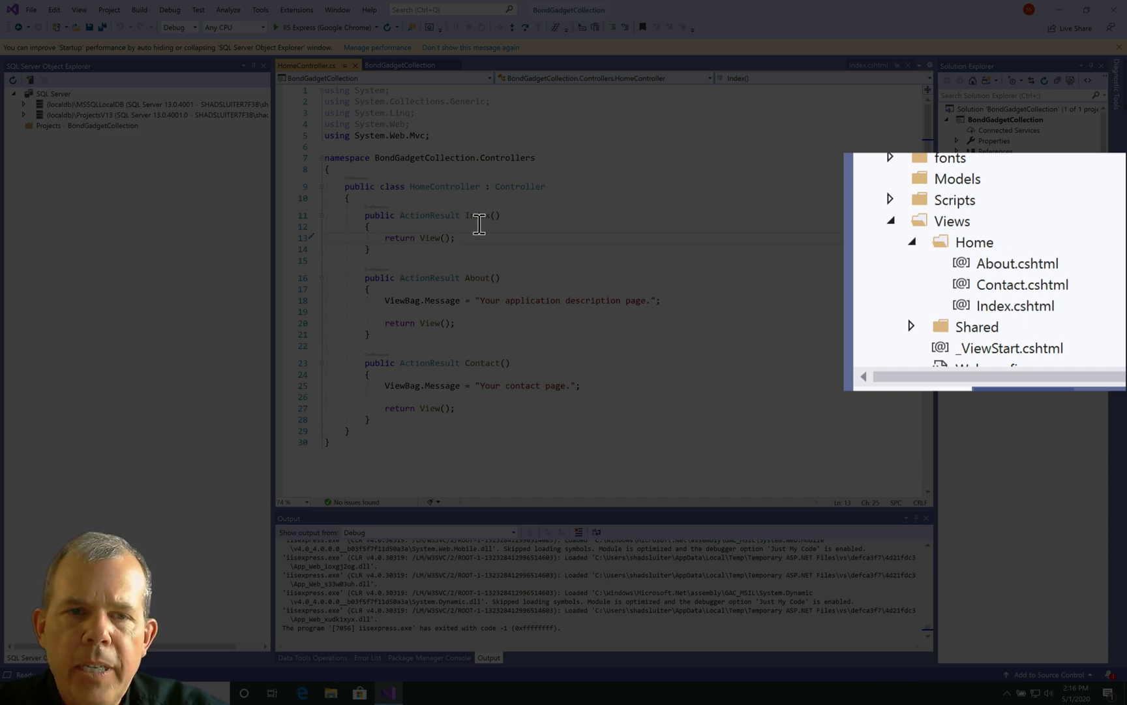
{"action": "double_click", "coordinate": [479, 224]}
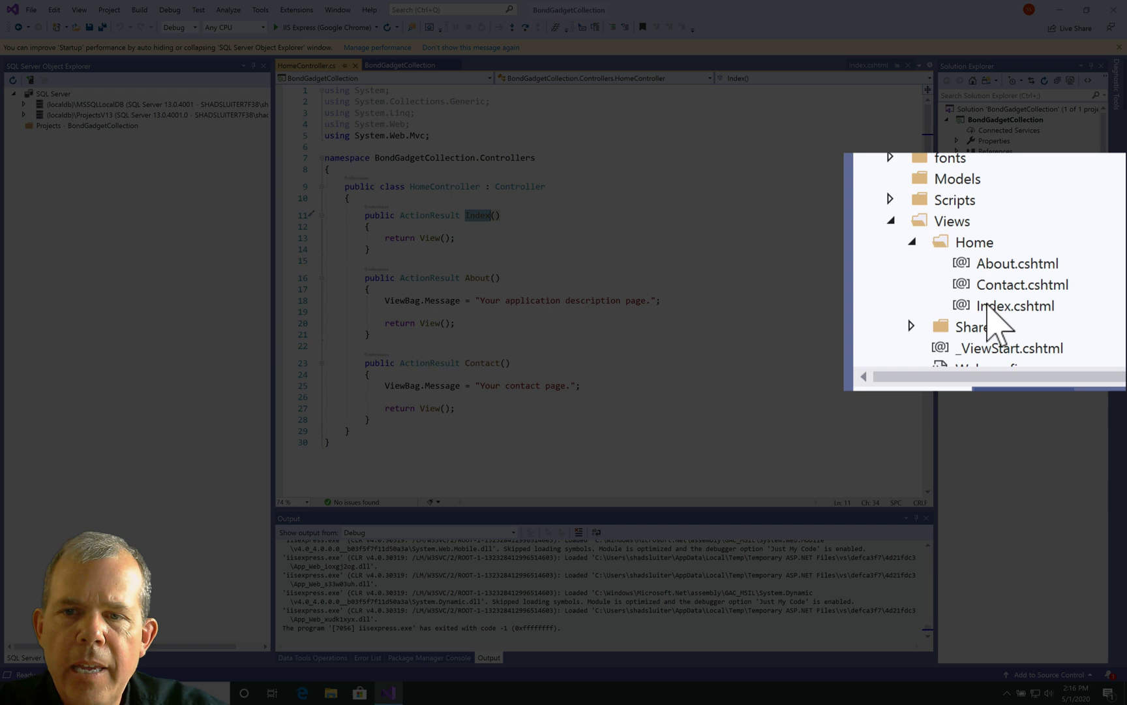
Inspect the Home Index.cshtml view and return to HomeController.cs.
{"action": "double_click", "coordinate": [988, 309]}
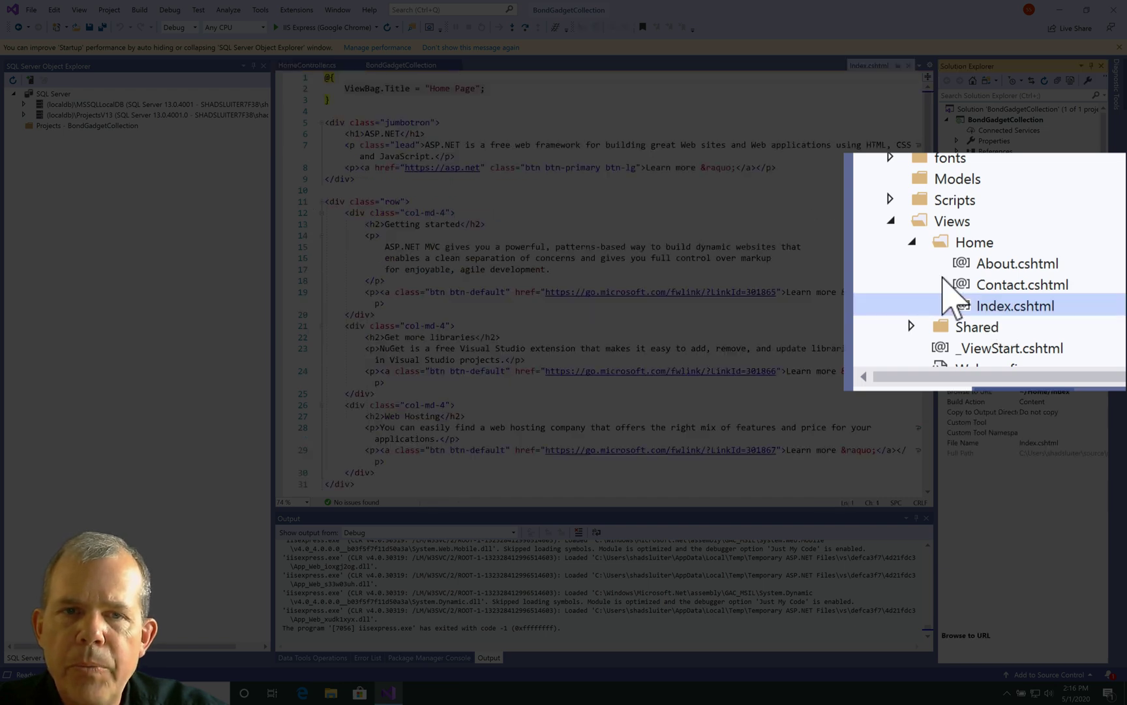
{"action": "left_click", "coordinate": [406, 68]}
{"action": "left_click", "coordinate": [322, 66]}
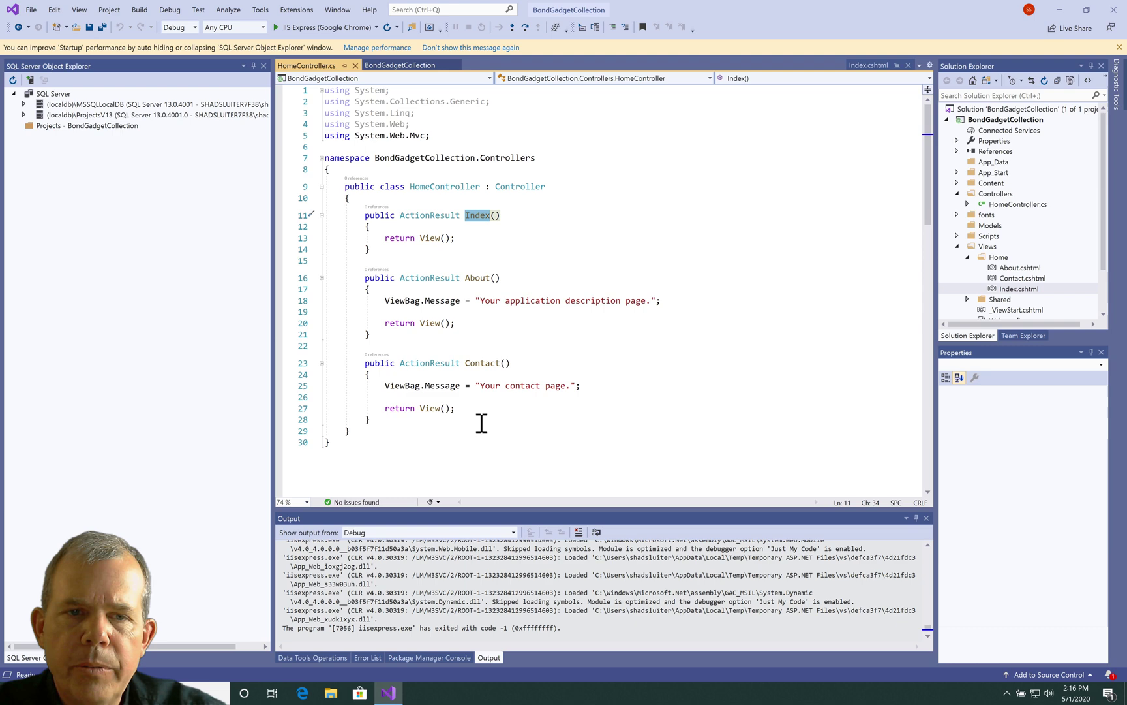
Make the Contact and Index actions return View("Contact") and View("Index") explicitly.
{"action": "left_click", "coordinate": [449, 323]}
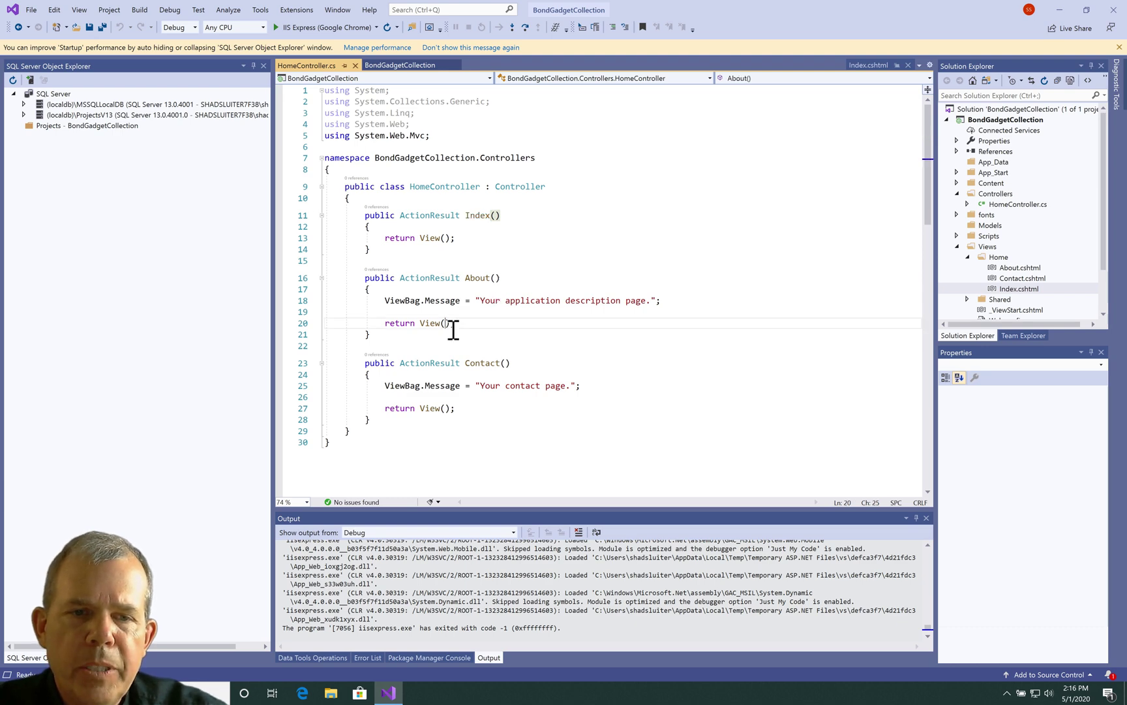
{"action": "type", "text": "\""}
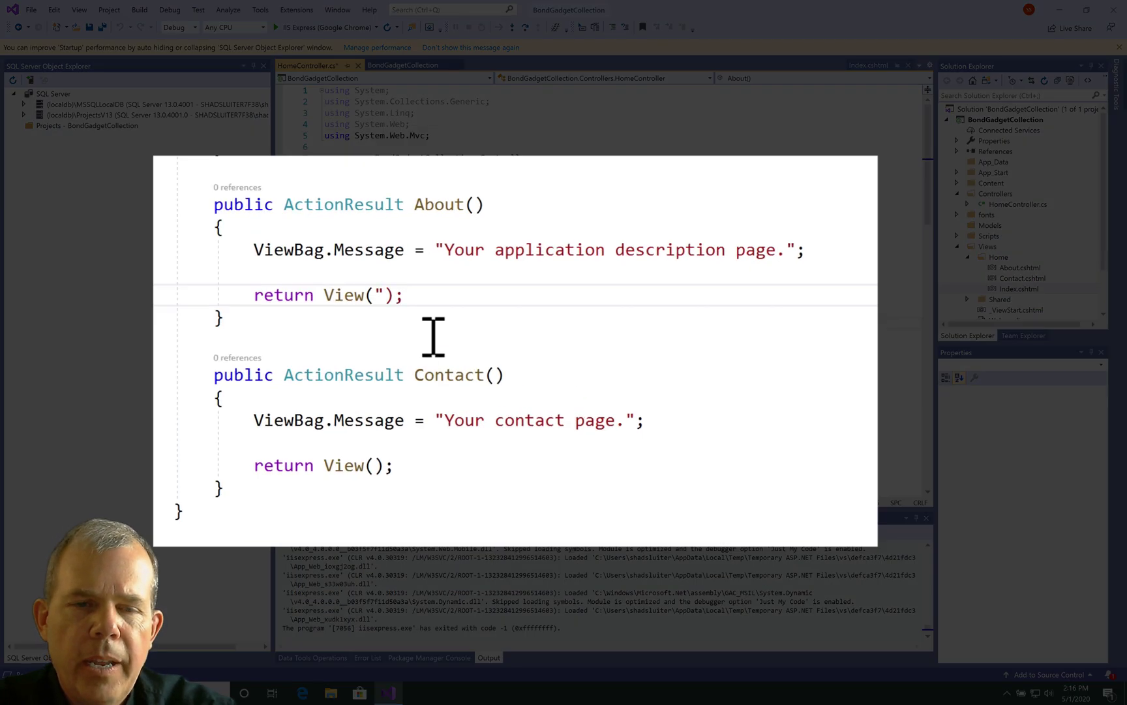
{"action": "type", "text": "About\""}
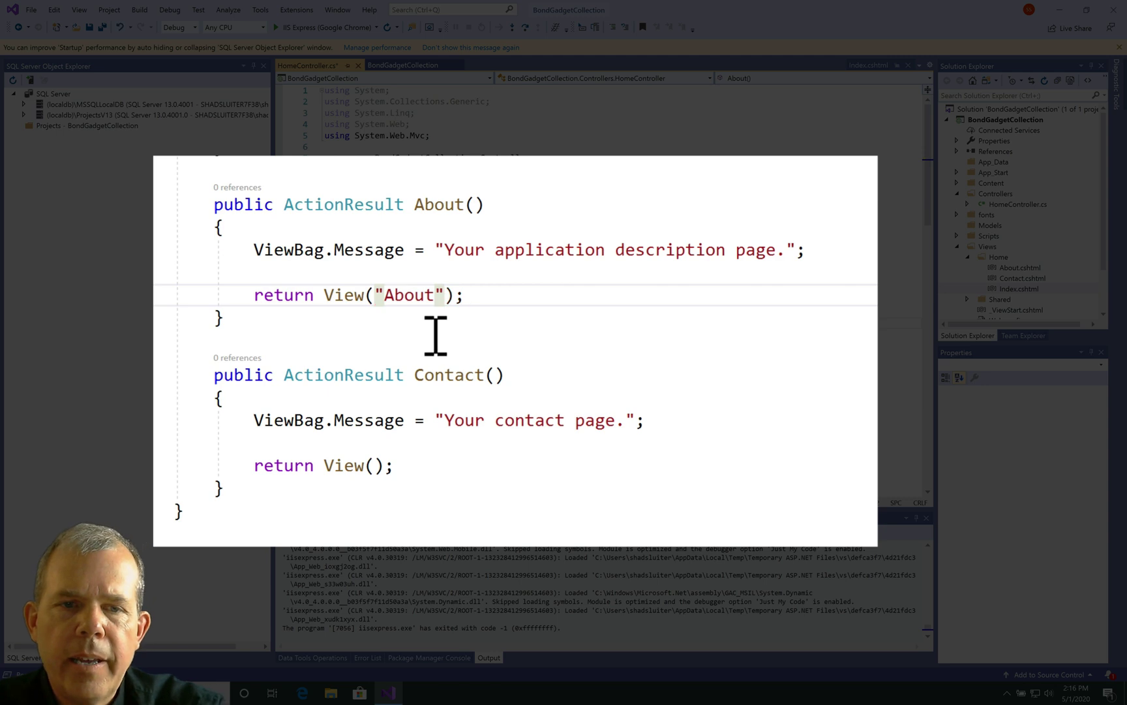
{"action": "left_click", "coordinate": [380, 467]}
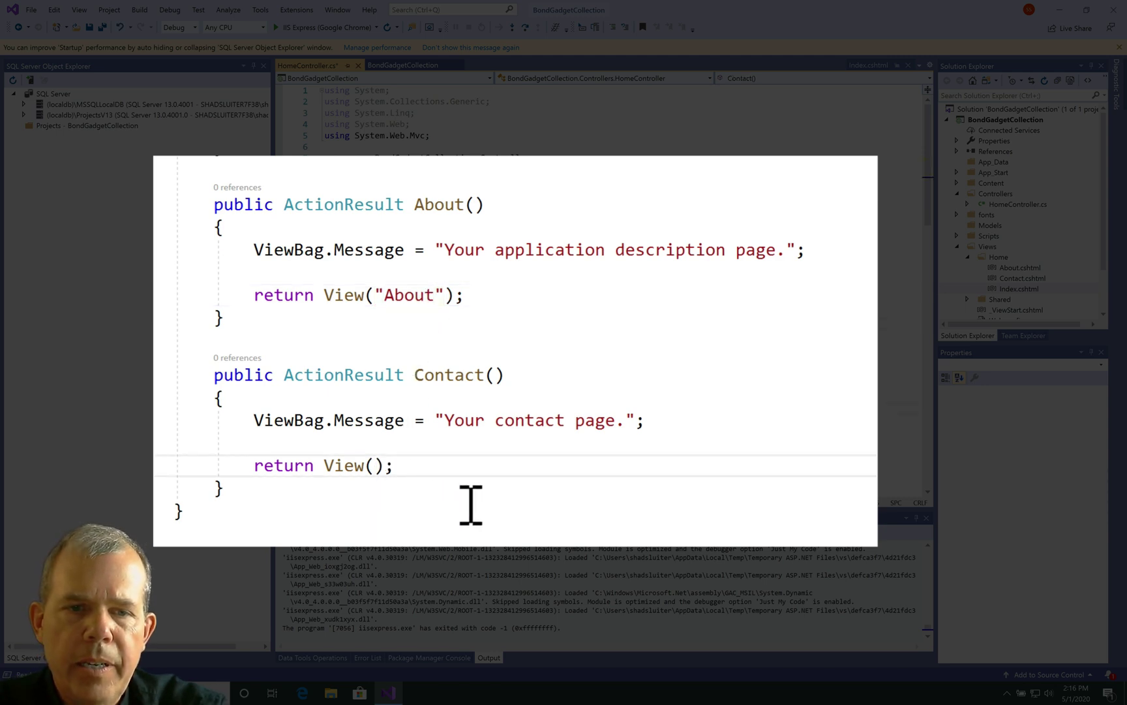
{"action": "type", "text": "\"Contact"}
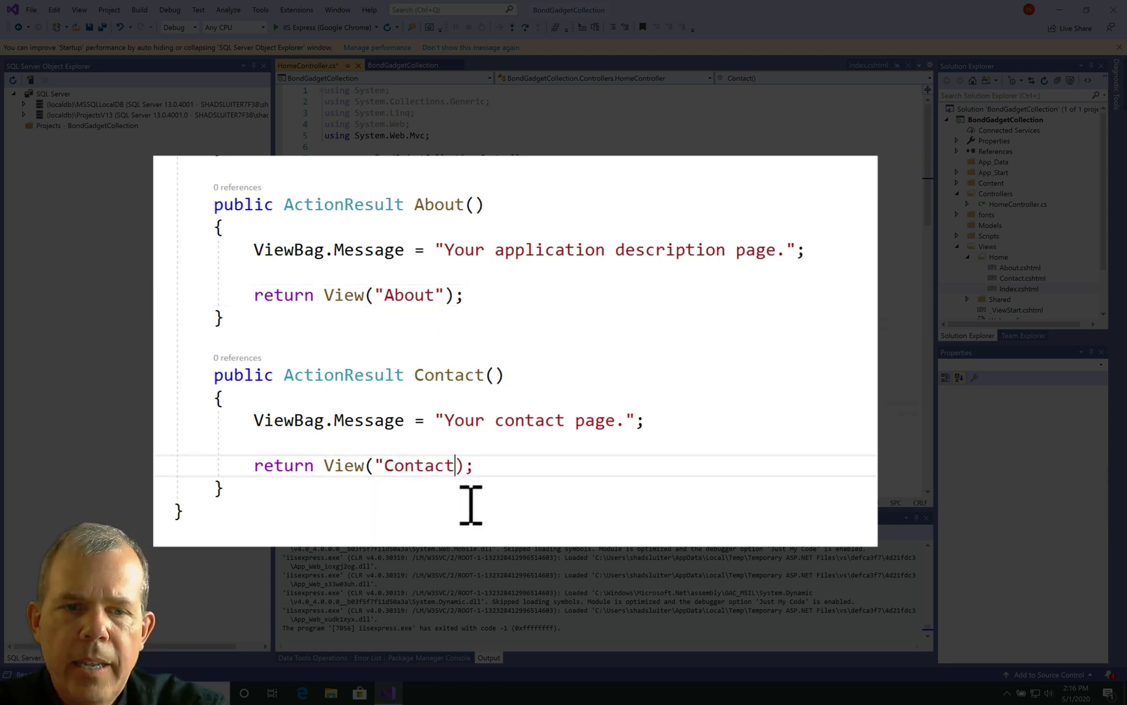
{"action": "type", "text": "\""}
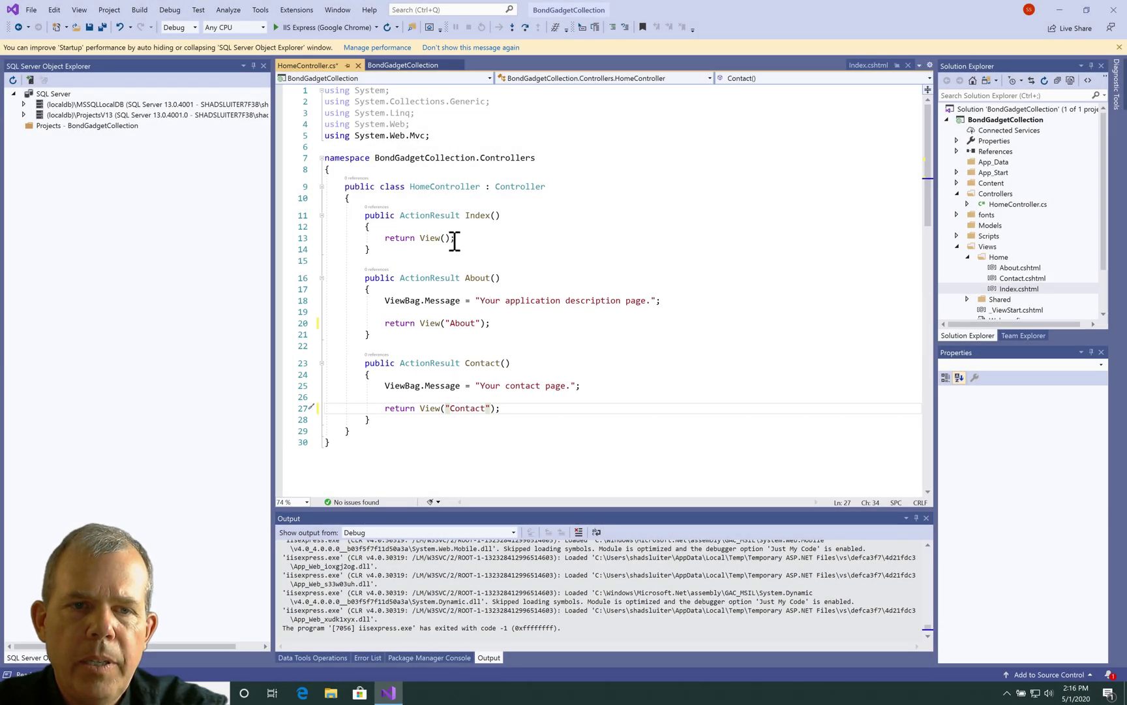
{"action": "left_click", "coordinate": [446, 238]}
{"action": "type", "text": "\""}
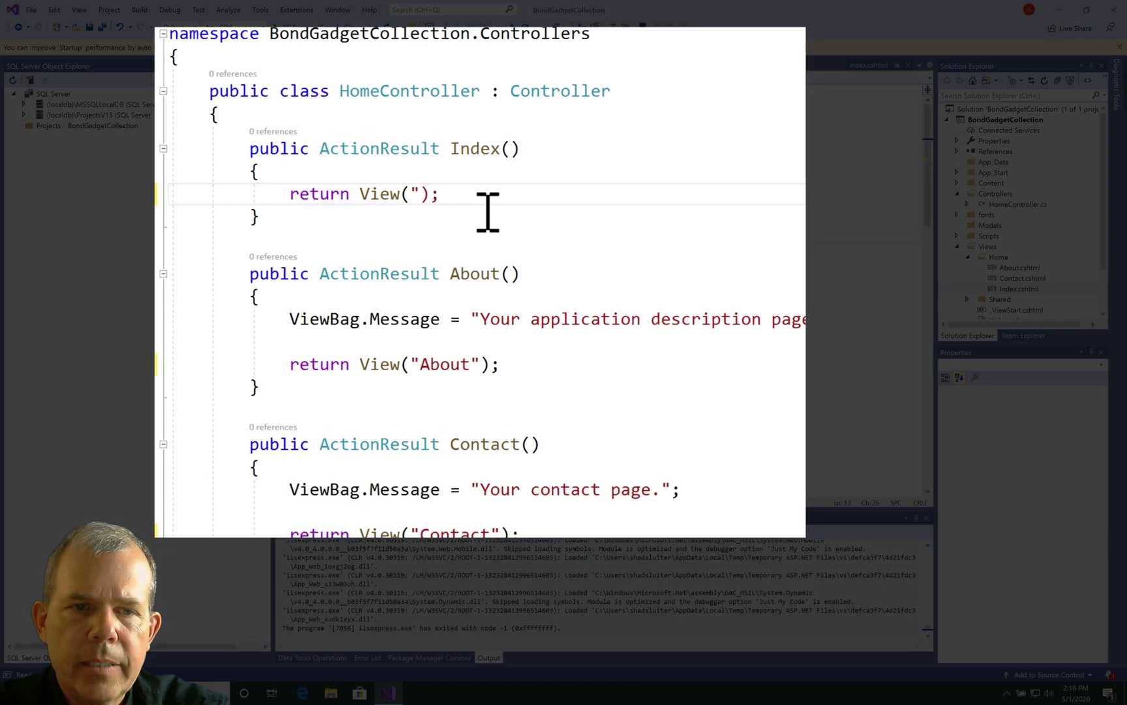
{"action": "type", "text": "Index\""}
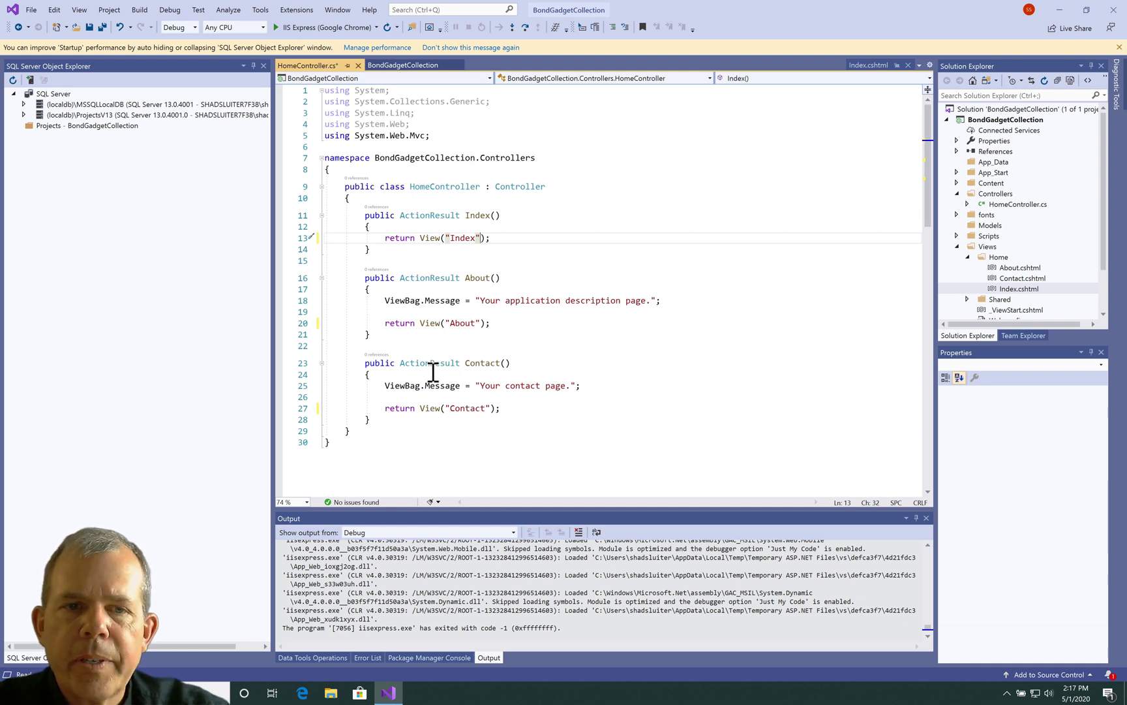
Rename Contact.cshtml to ContactUsePage.cshtml in Solution Explorer.
{"action": "left_click", "coordinate": [1023, 281]}
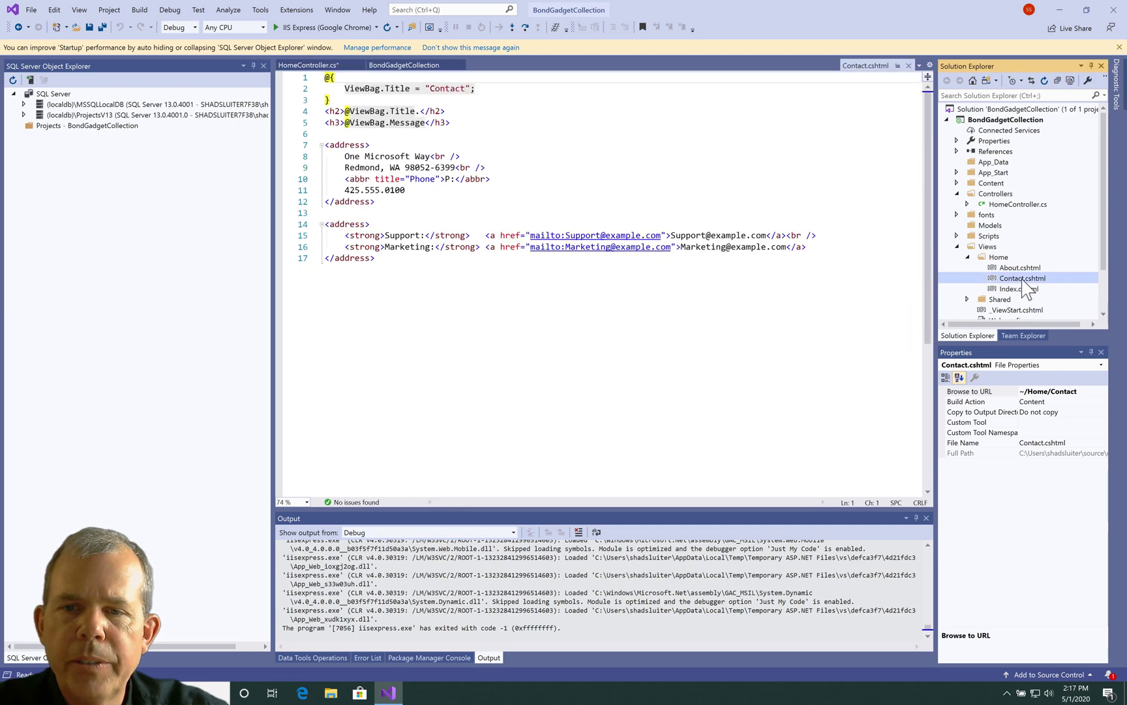
{"action": "right_click", "coordinate": [1025, 286]}
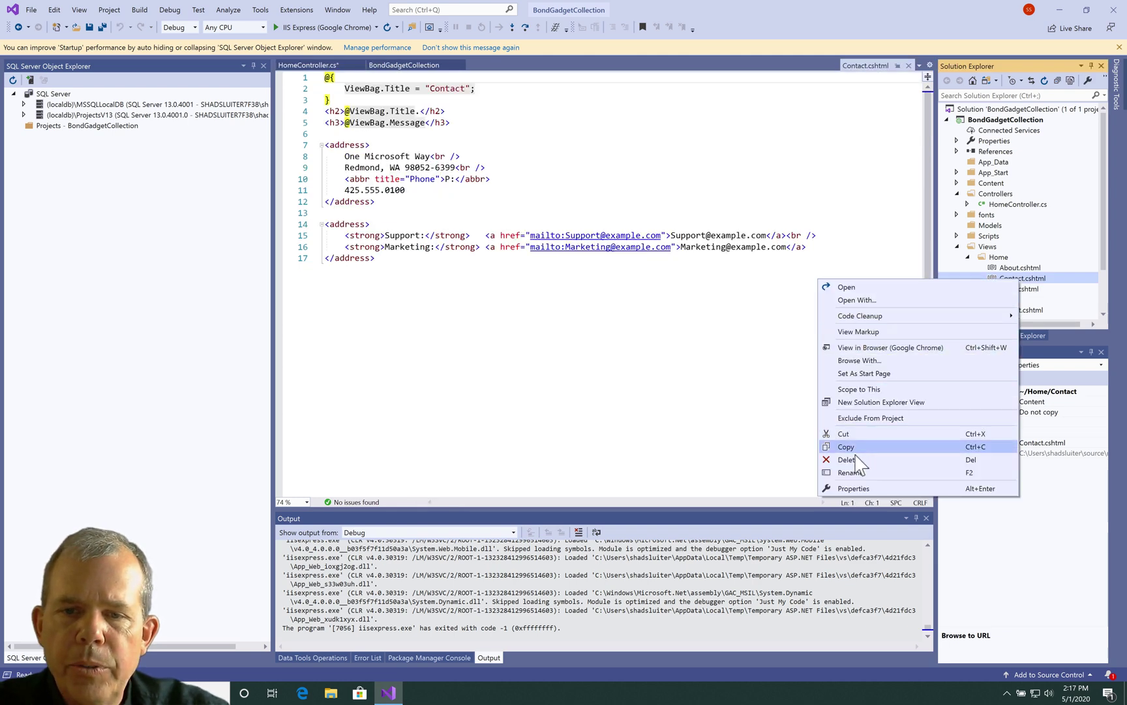
{"action": "left_click", "coordinate": [849, 474]}
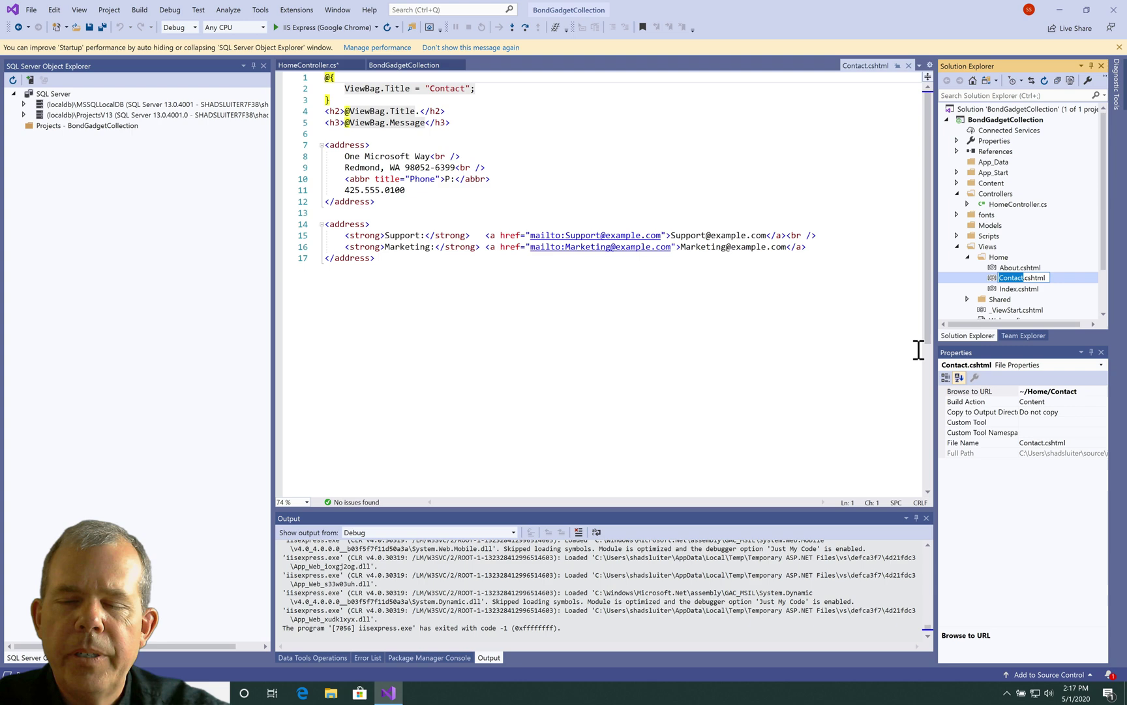
{"action": "left_click", "coordinate": [1029, 280]}
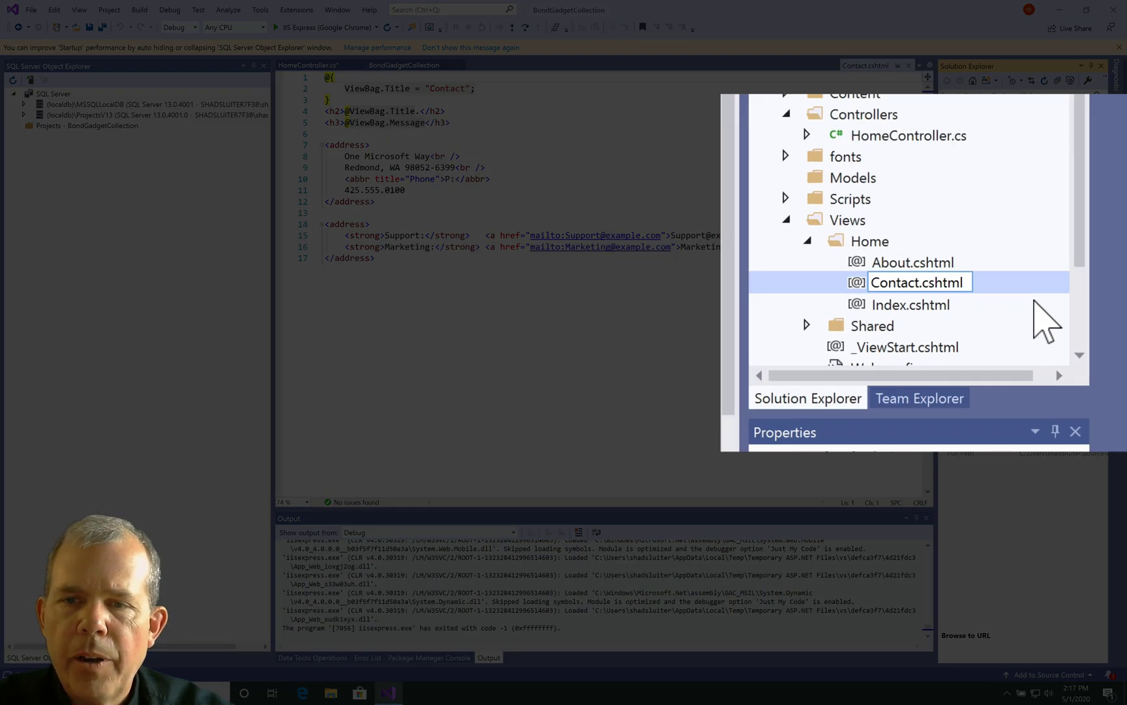
{"action": "type", "text": "U"}
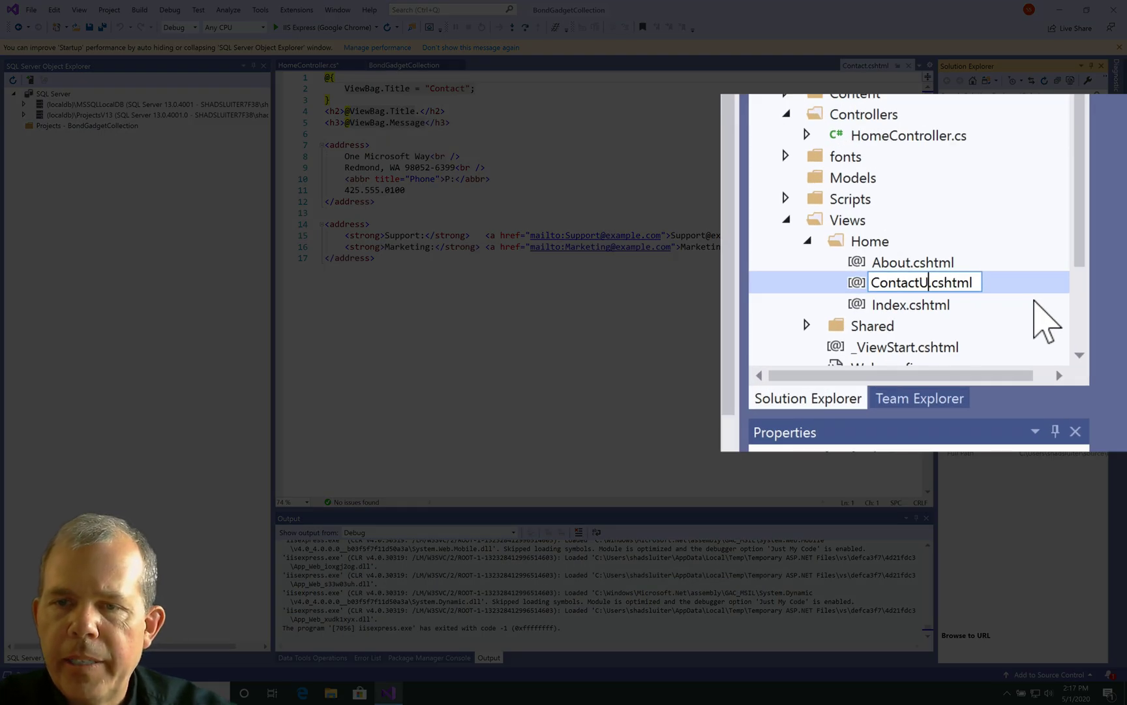
{"action": "type", "text": "sePage"}
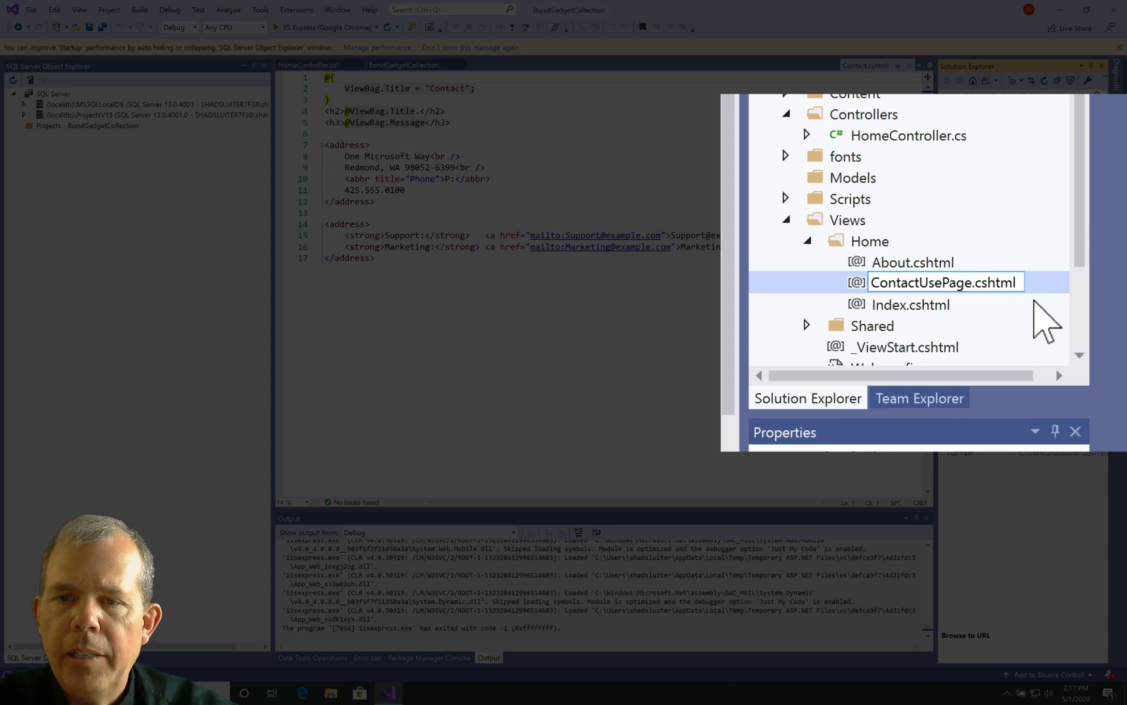
{"action": "key", "text": "Return"}
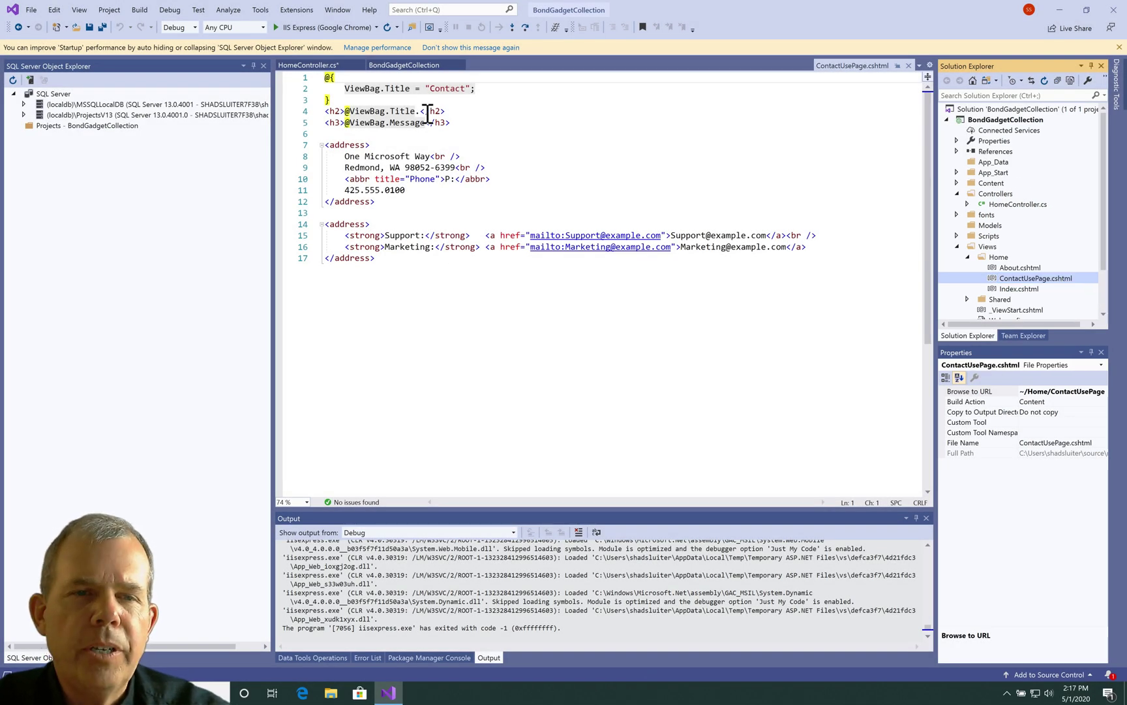
Update the Contact action in HomeController to return the renamed view.
{"action": "left_click", "coordinate": [304, 66]}
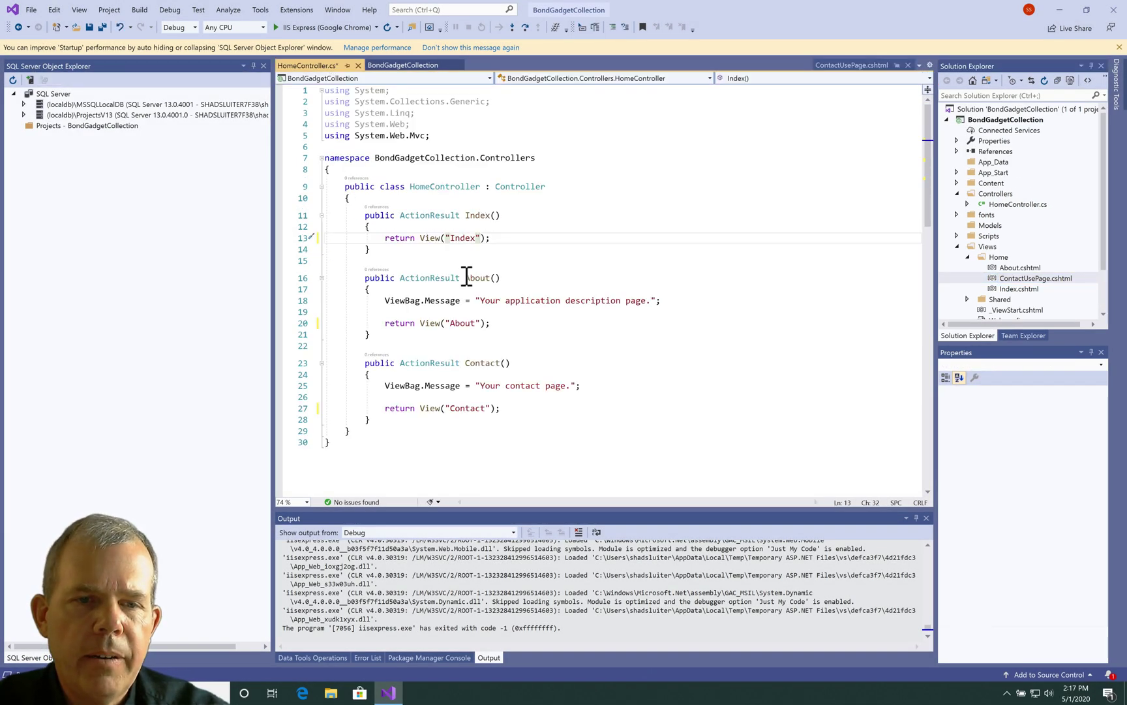
{"action": "double_click", "coordinate": [473, 409]}
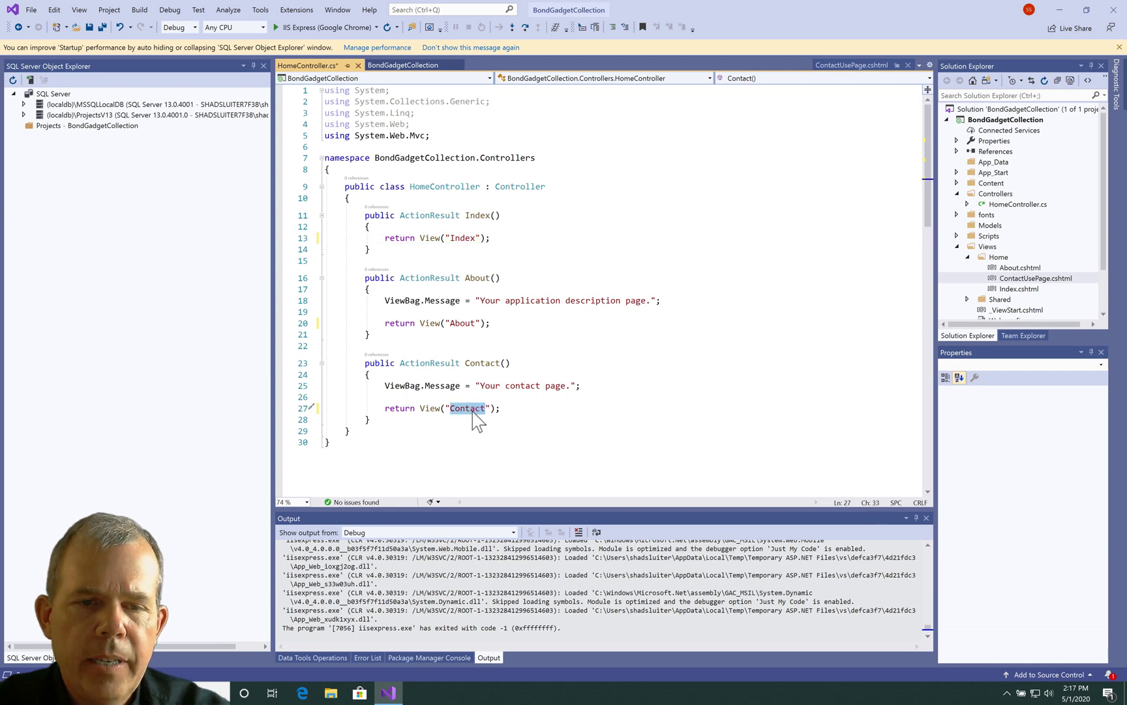
{"action": "type", "text": "ContactUs"}
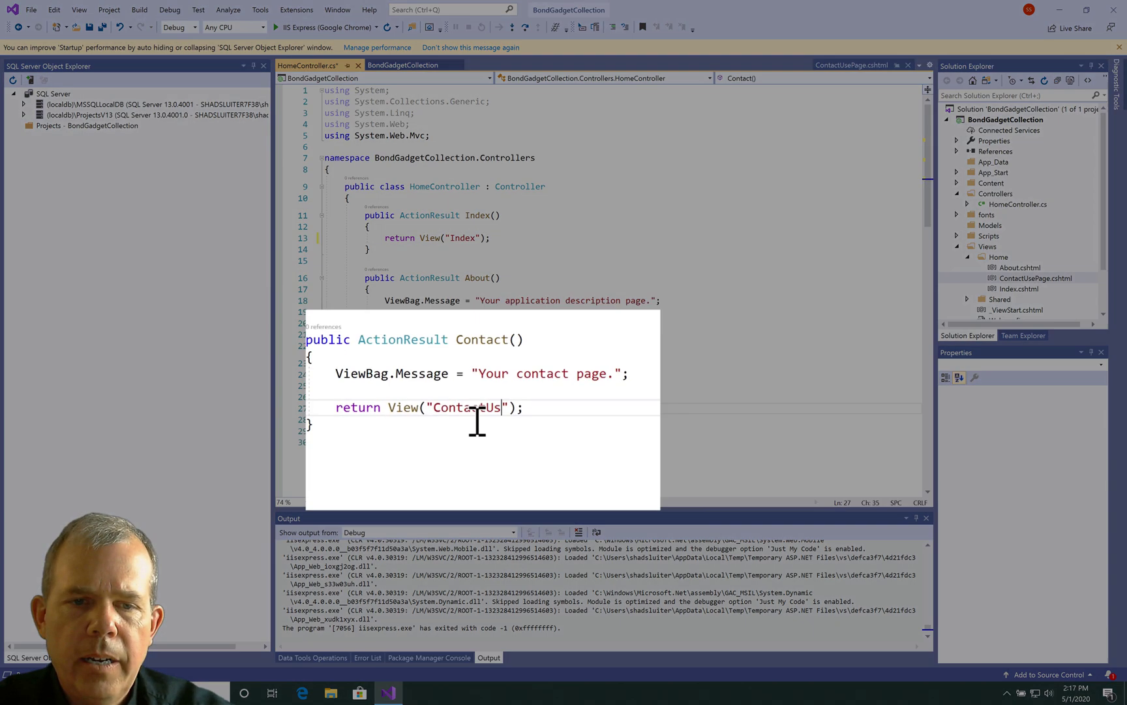
{"action": "type", "text": "Page"}
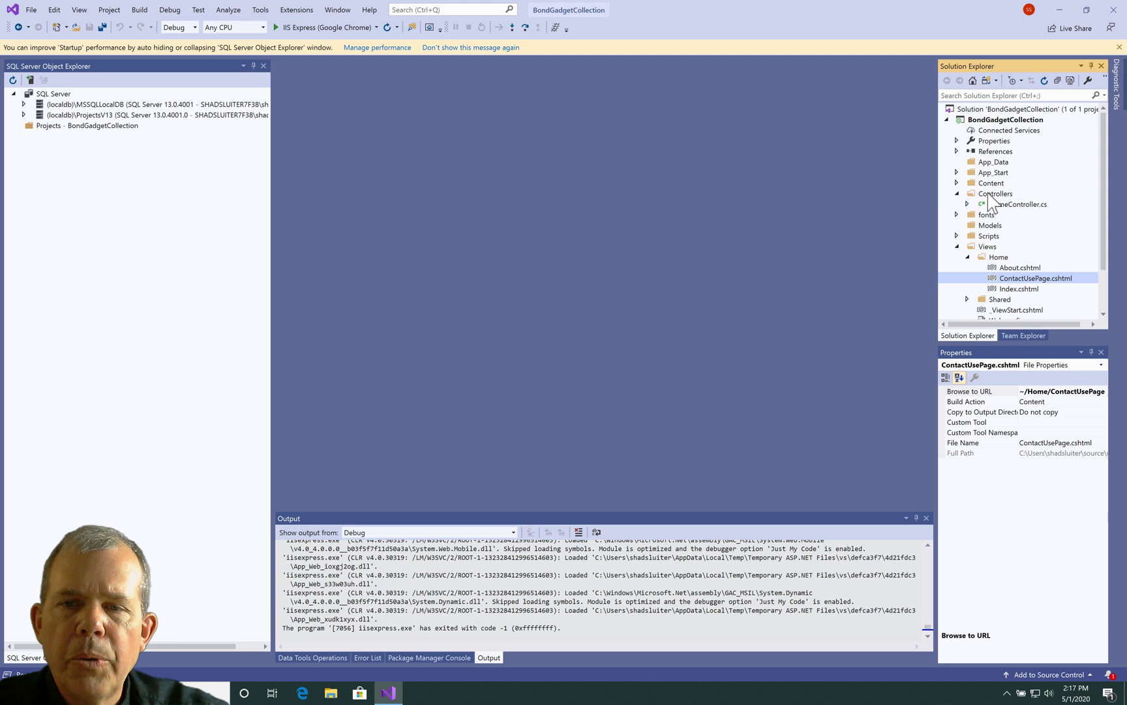
Add an empty MVC 5 controller named GadgetsController to the Controllers folder.
{"action": "left_click", "coordinate": [989, 195]}
{"action": "right_click", "coordinate": [988, 197]}
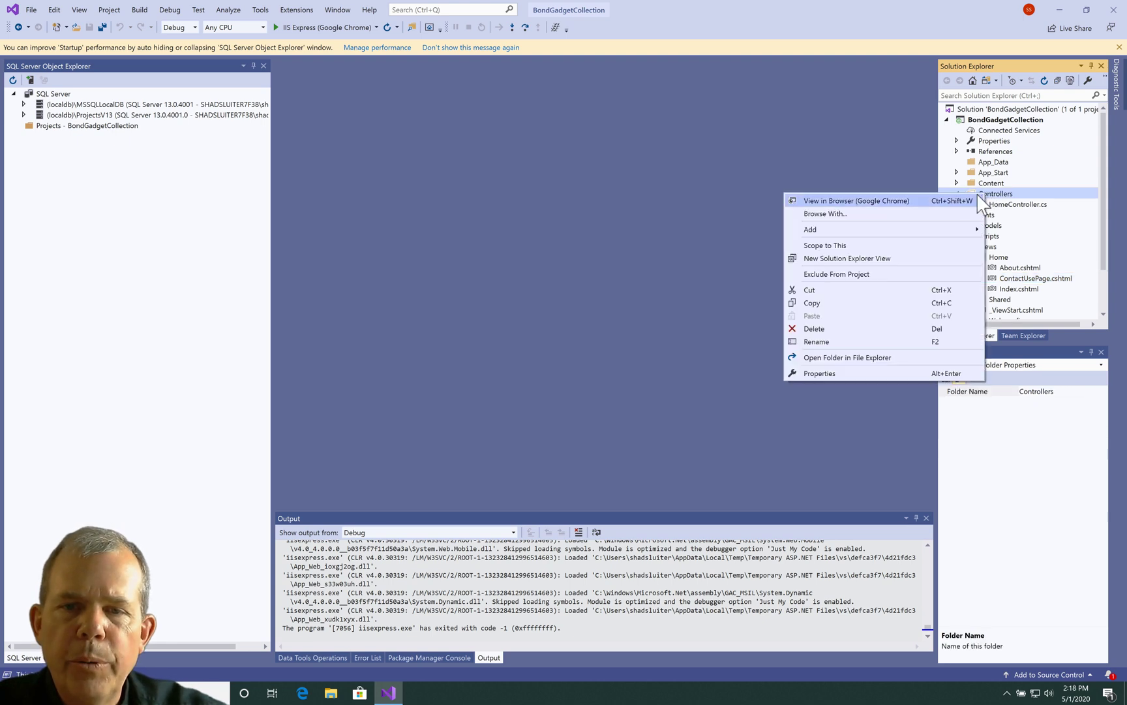
{"action": "mouse_move", "coordinate": [881, 230]}
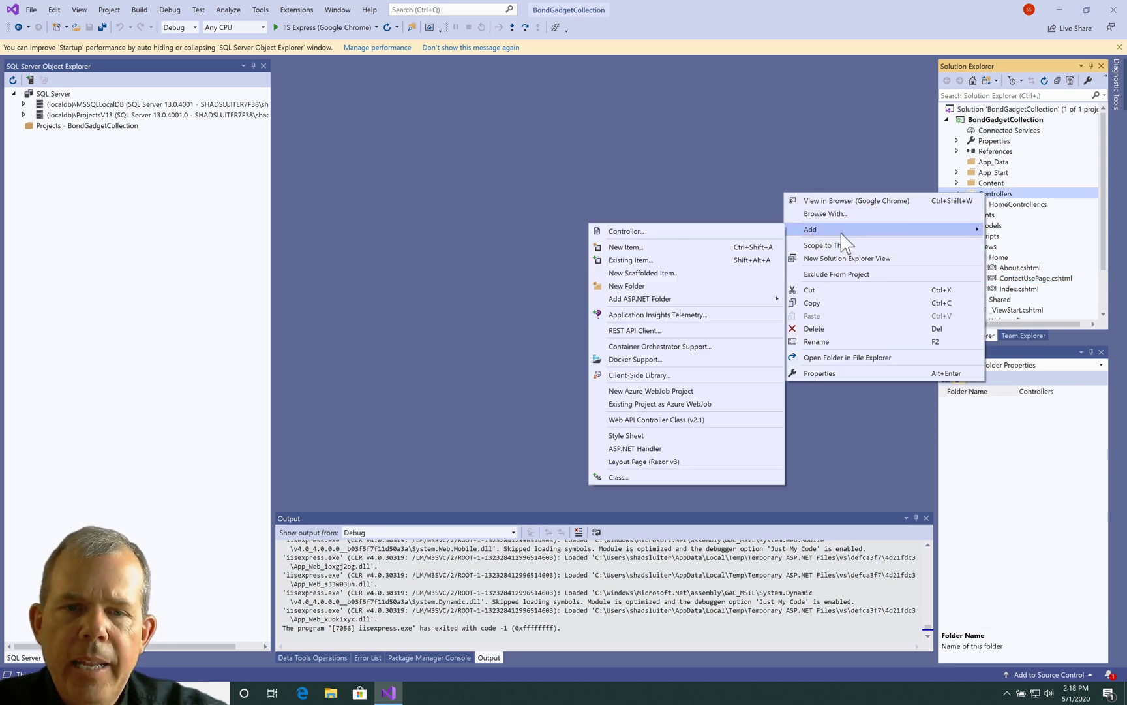
{"action": "left_click", "coordinate": [730, 235]}
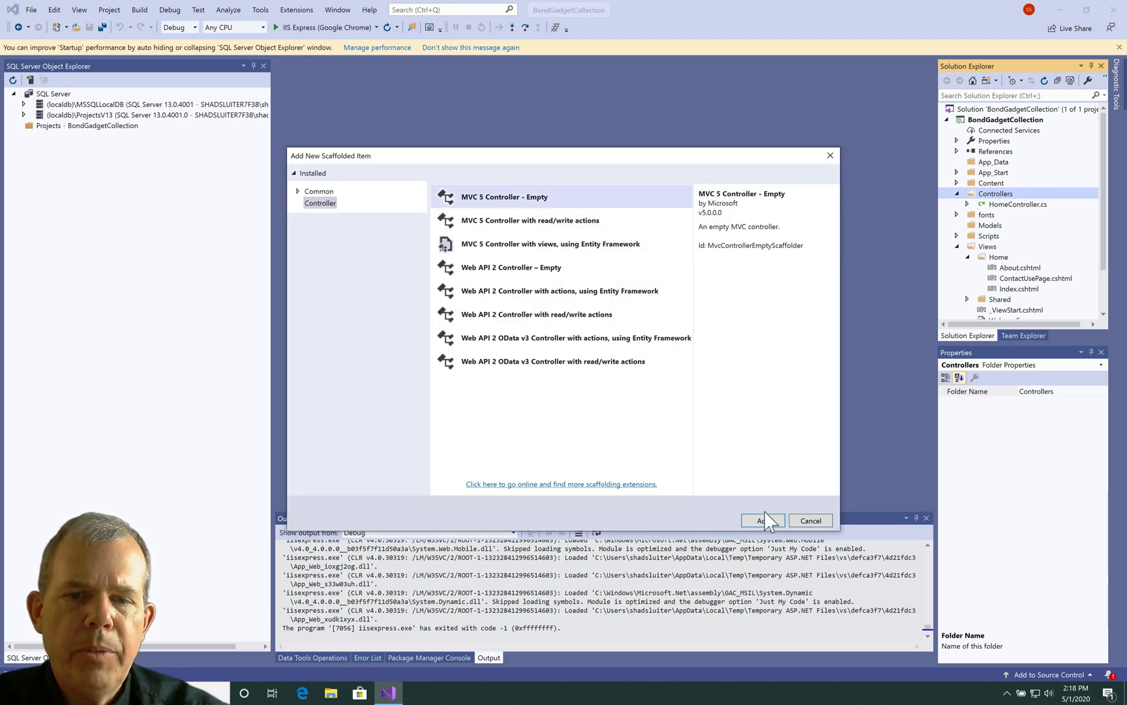
{"action": "left_click", "coordinate": [779, 523]}
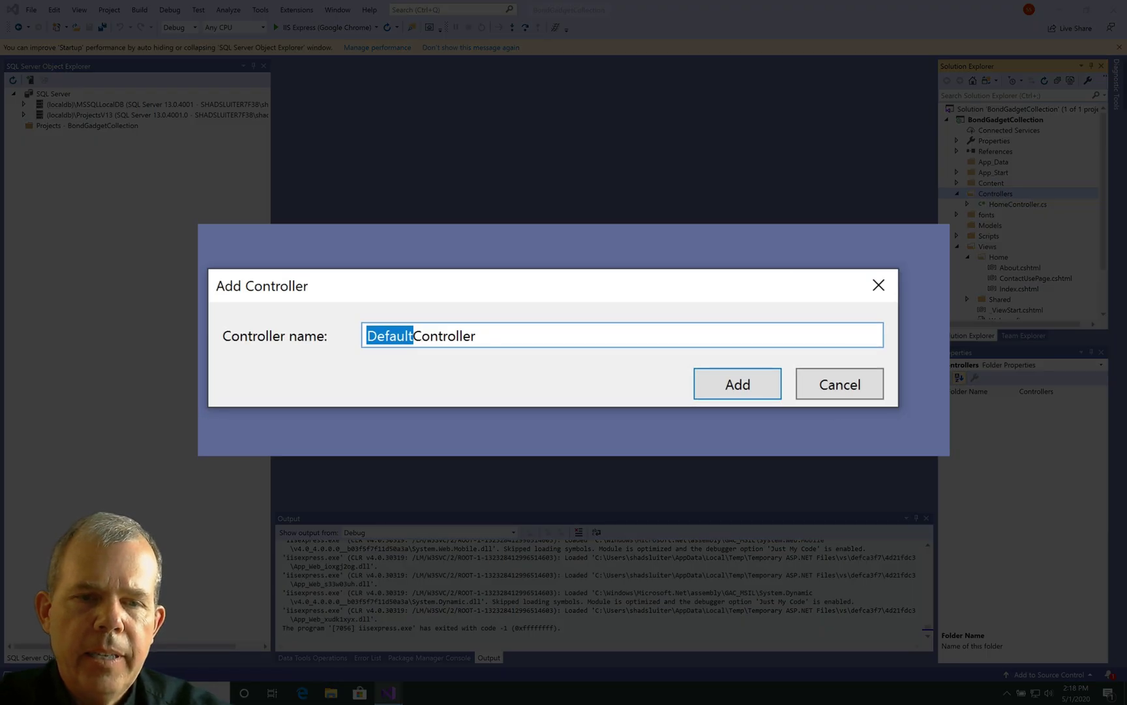
{"action": "type", "text": "Gadget"}
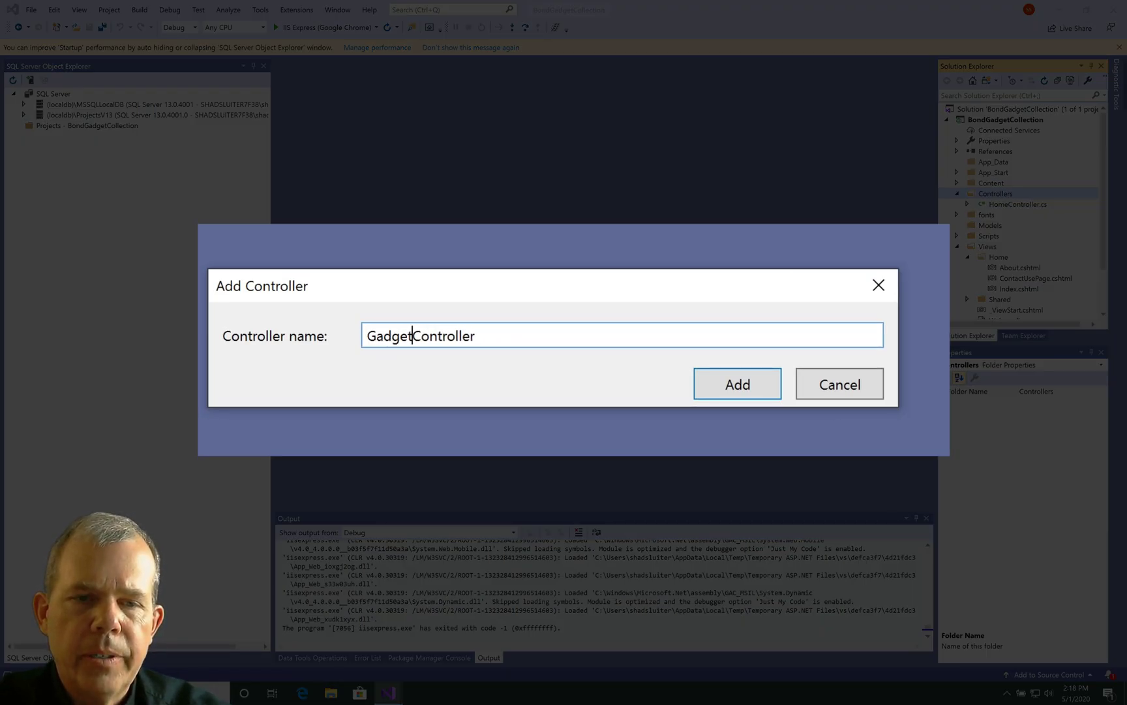
{"action": "type", "text": "s"}
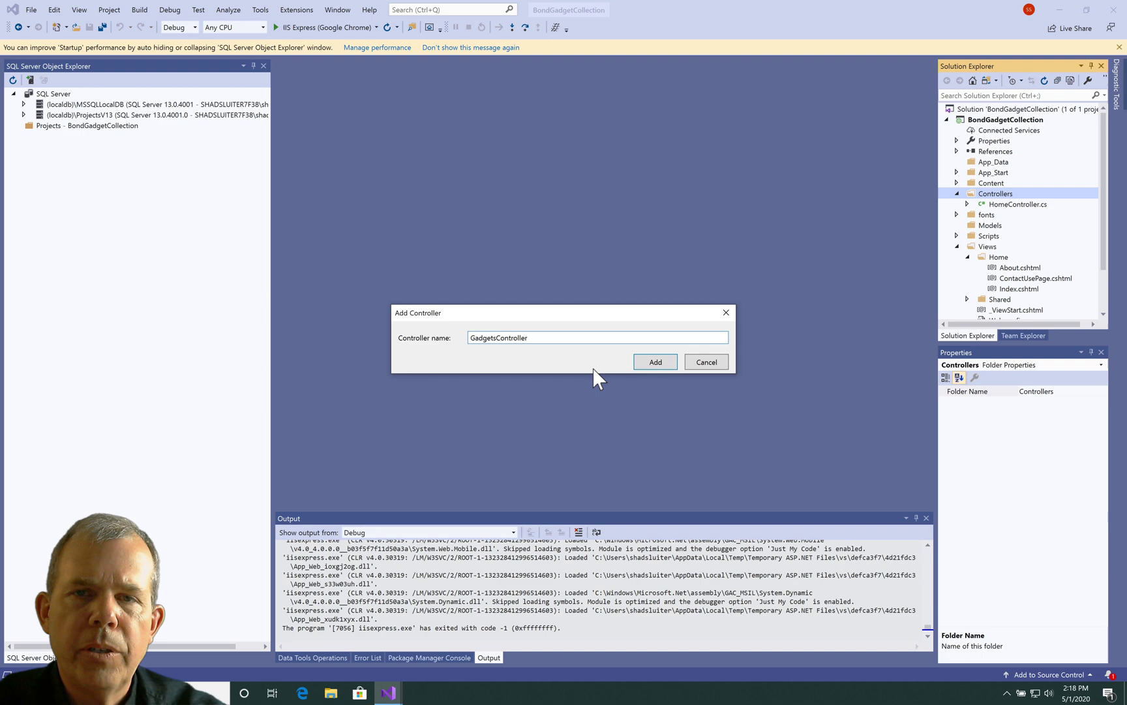
{"action": "left_click", "coordinate": [657, 363]}
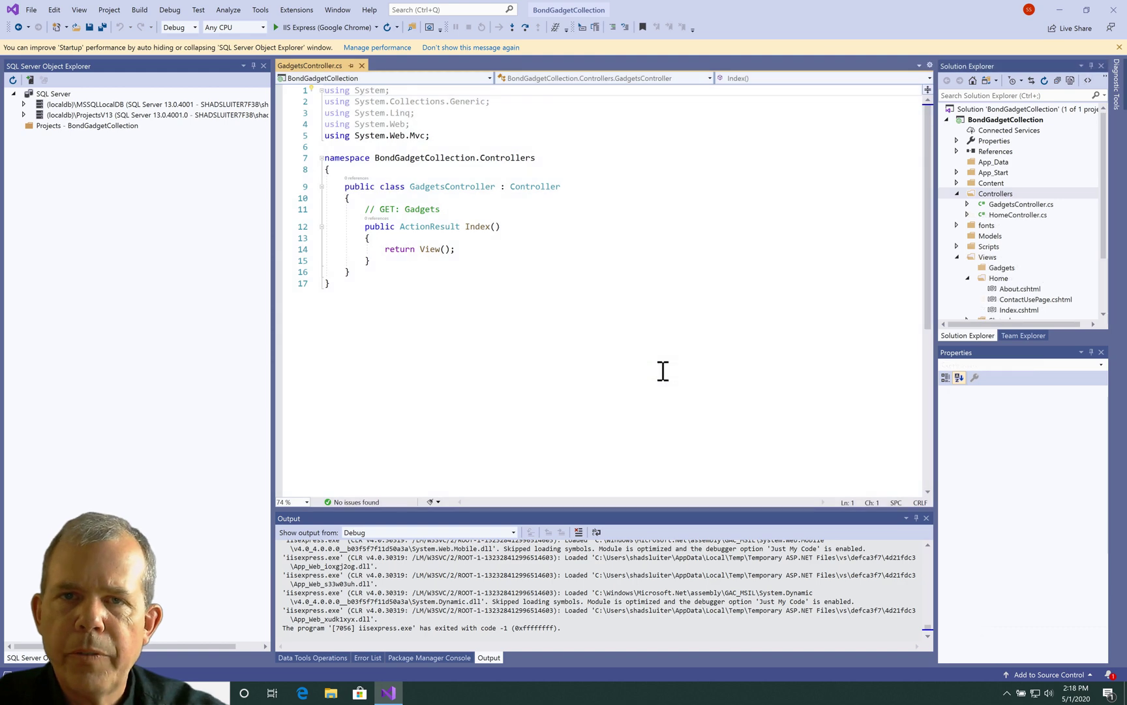
{"action": "left_click", "coordinate": [1013, 205]}
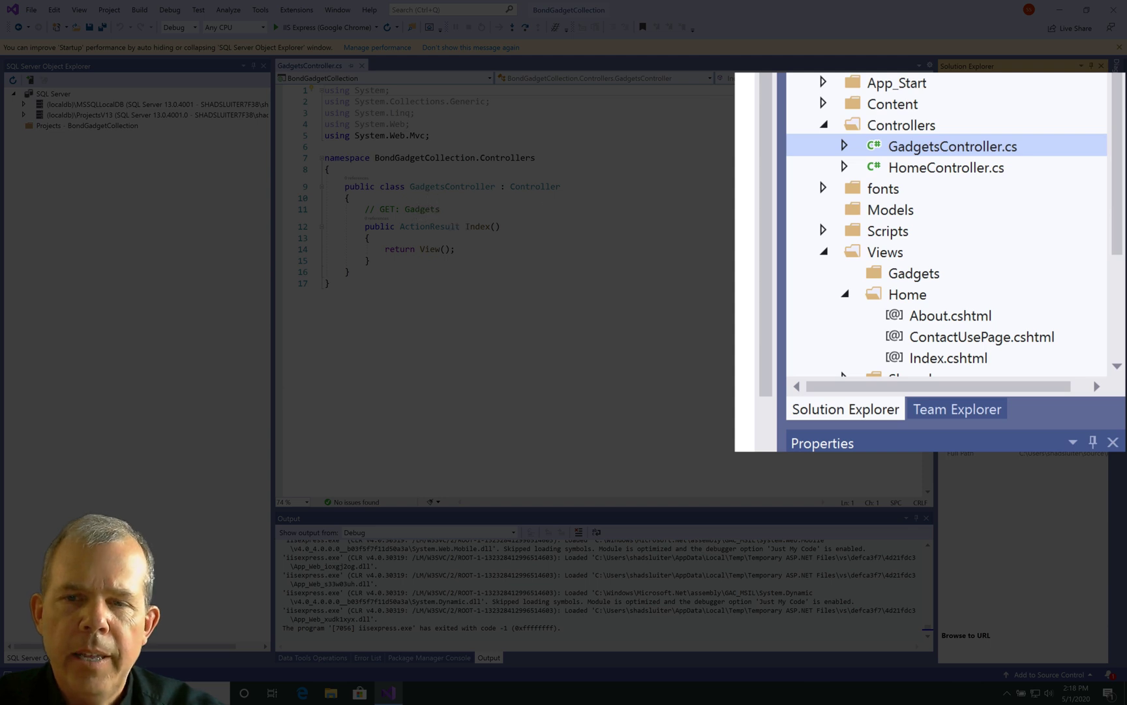
{"action": "left_click", "coordinate": [910, 259]}
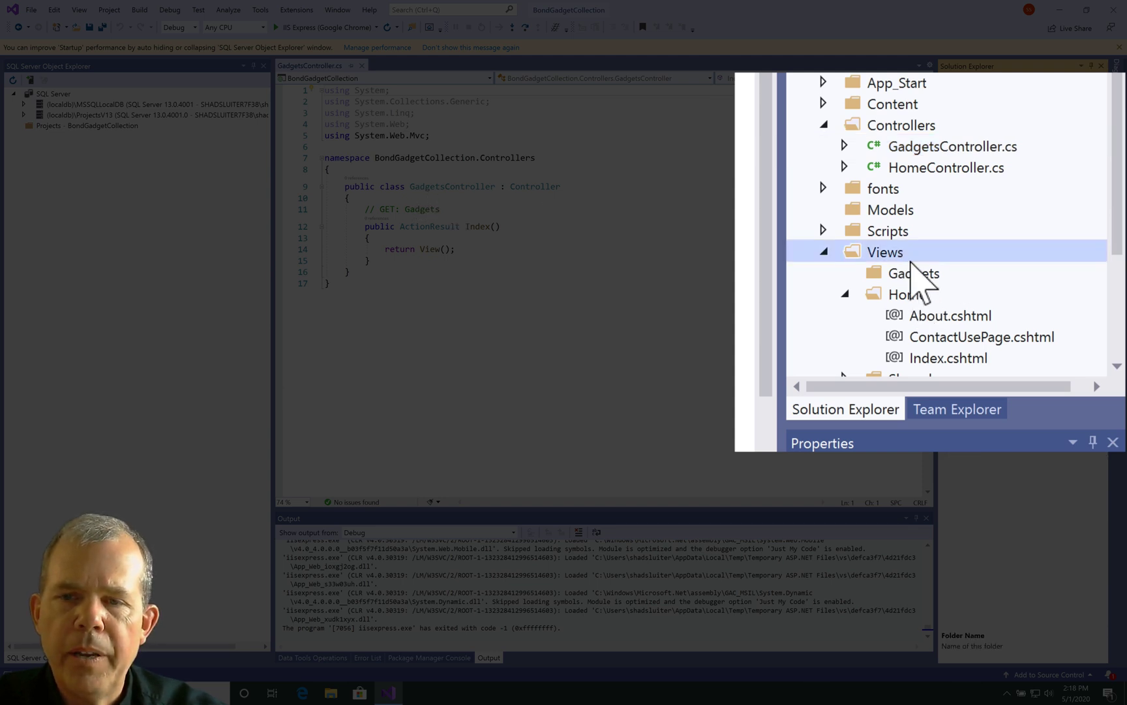
{"action": "left_click", "coordinate": [911, 274]}
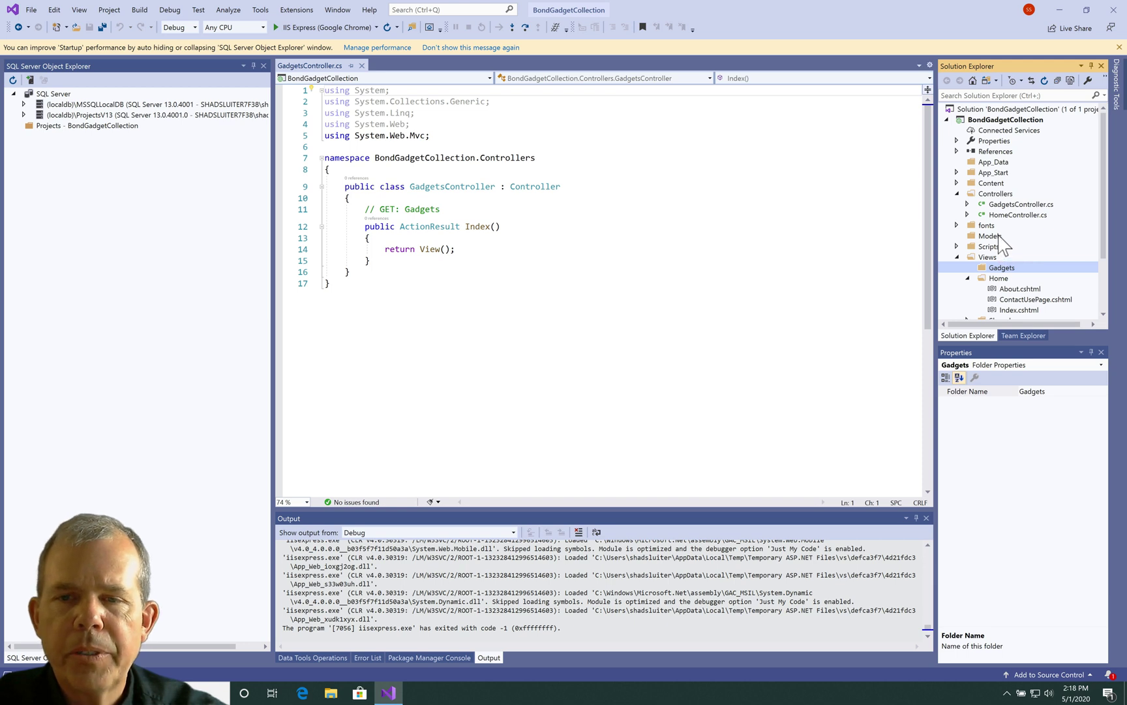
{"action": "left_click", "coordinate": [1001, 236]}
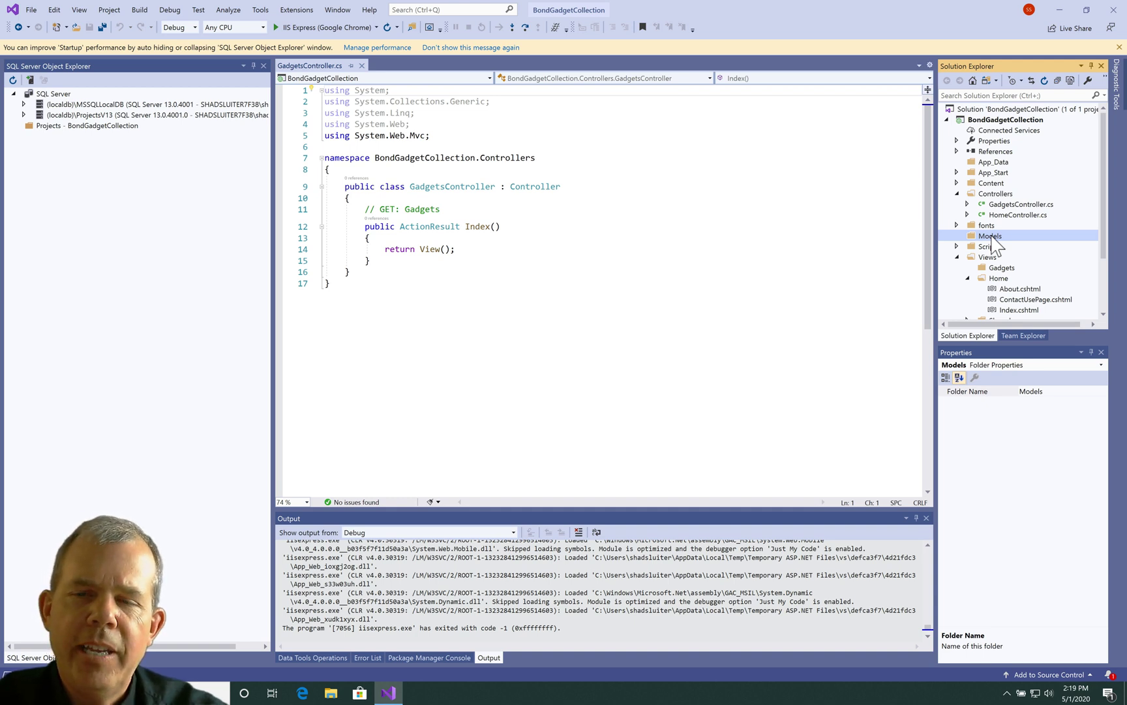
Add a new class named GadgetModel to the Models folder.
{"action": "right_click", "coordinate": [992, 243]}
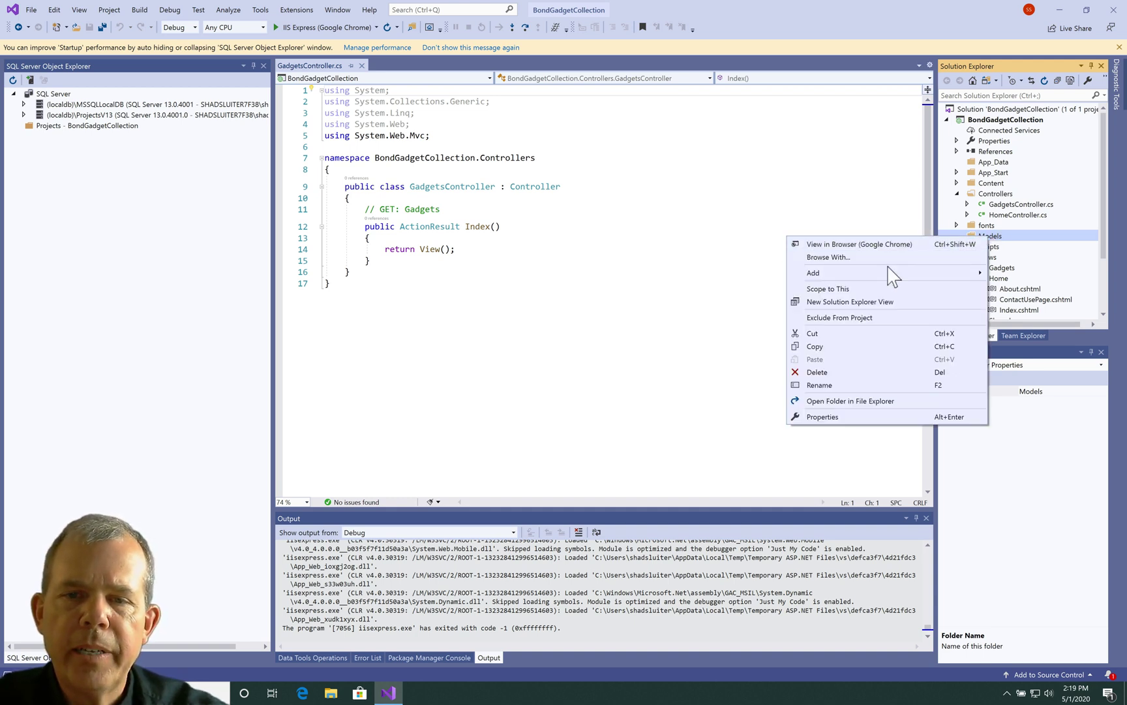
{"action": "mouse_move", "coordinate": [885, 274]}
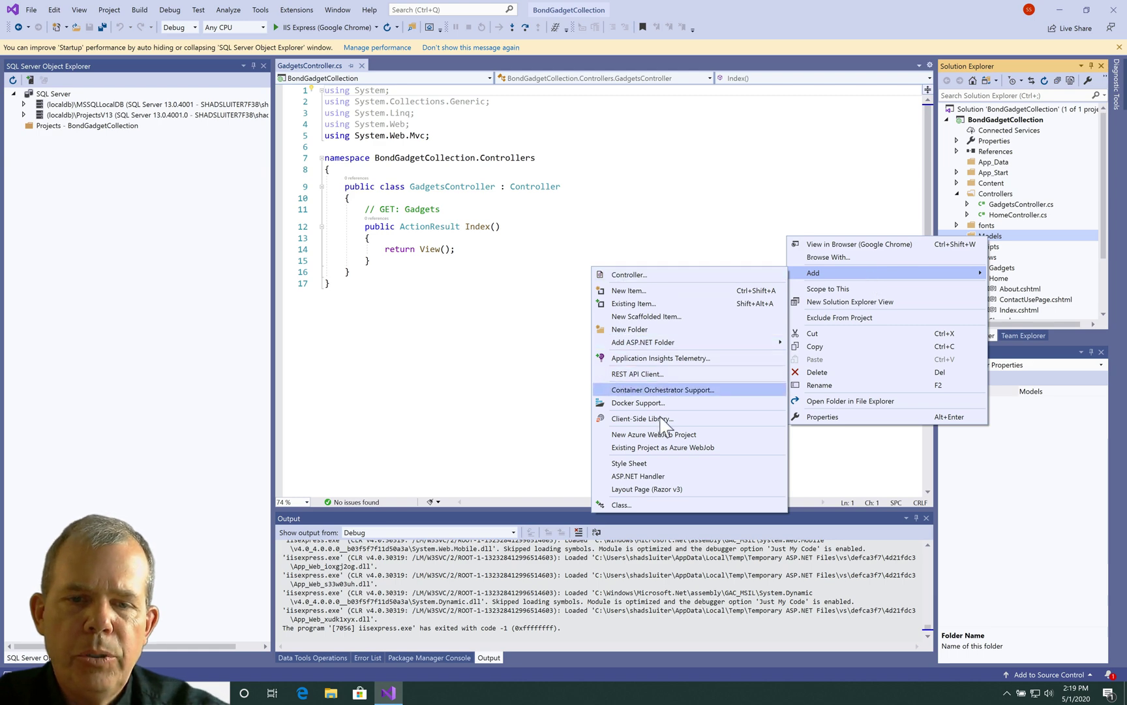
{"action": "left_click", "coordinate": [640, 505]}
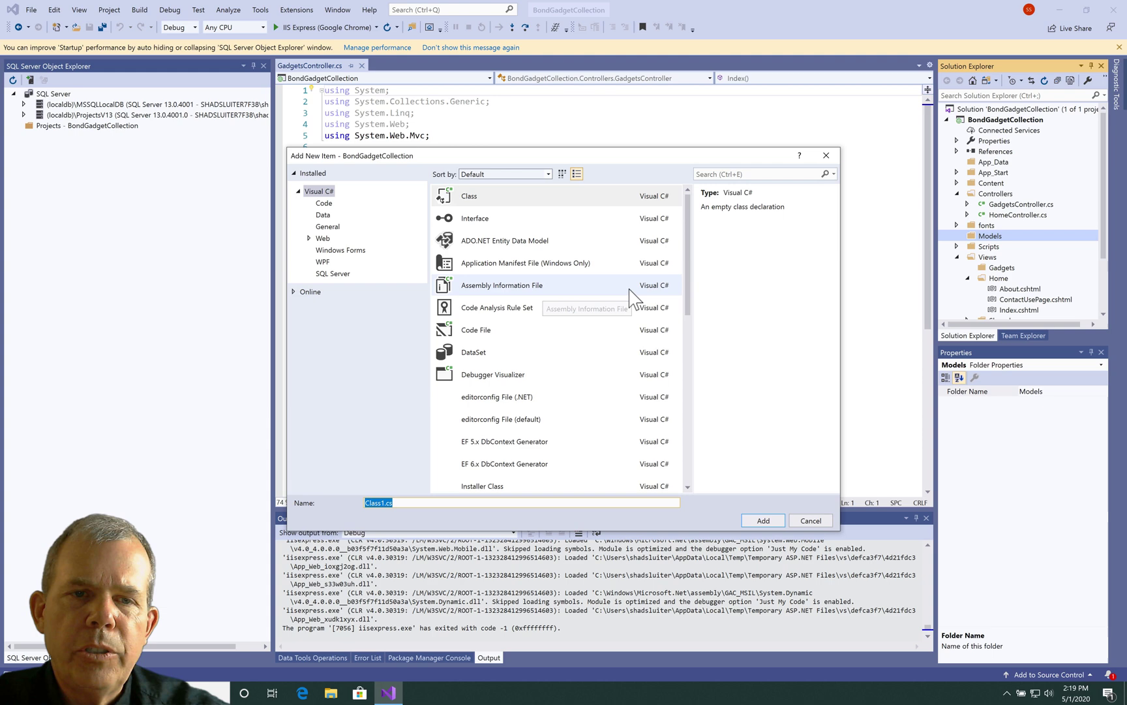
{"action": "type", "text": "Ga"}
{"action": "type", "text": "dg"}
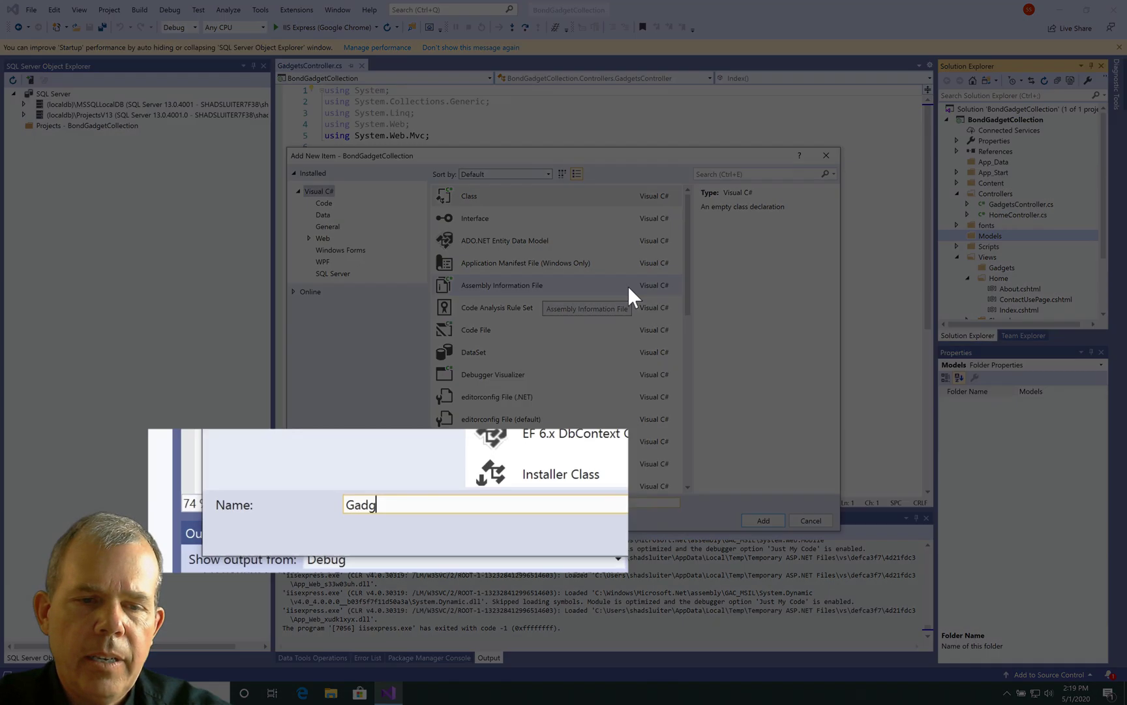
{"action": "type", "text": "etModel"}
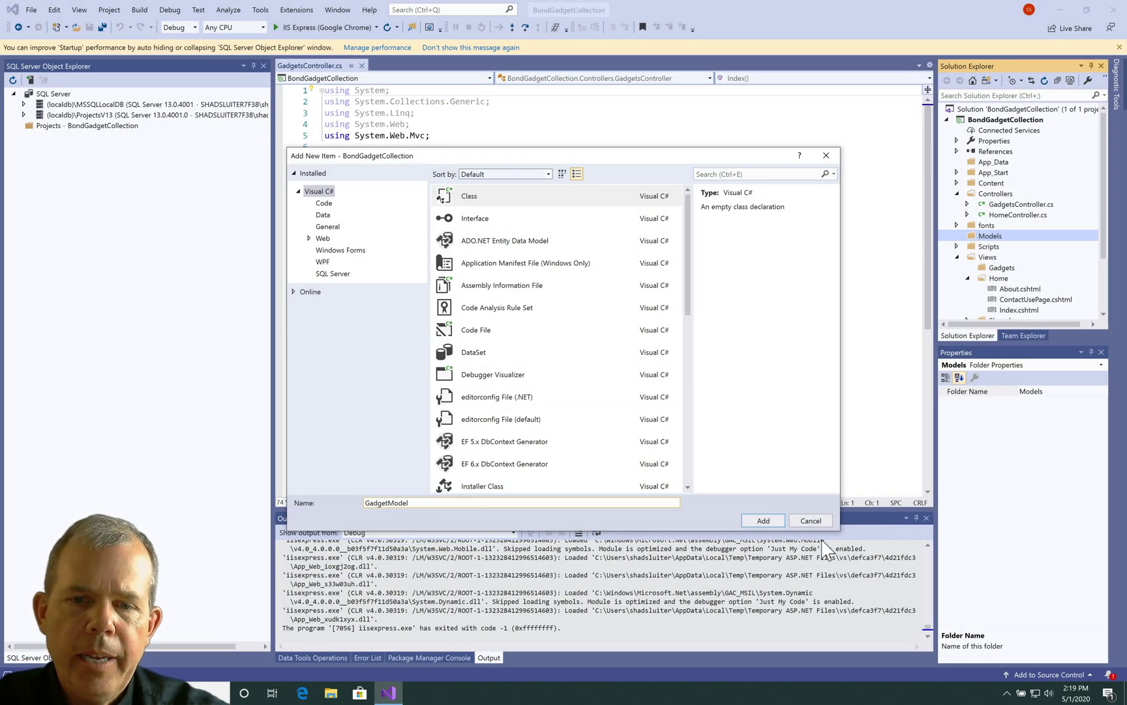
{"action": "left_click", "coordinate": [757, 521]}
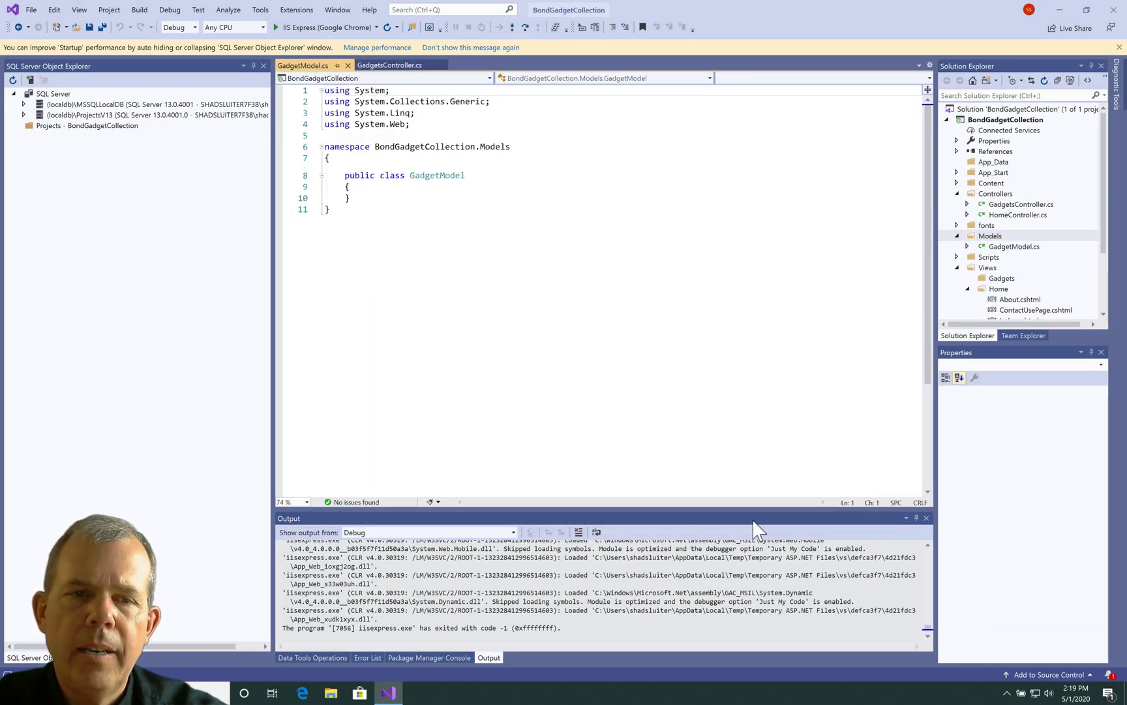
Add an int Id property and a string Name property using the prop snippet.
{"action": "left_click", "coordinate": [374, 188]}
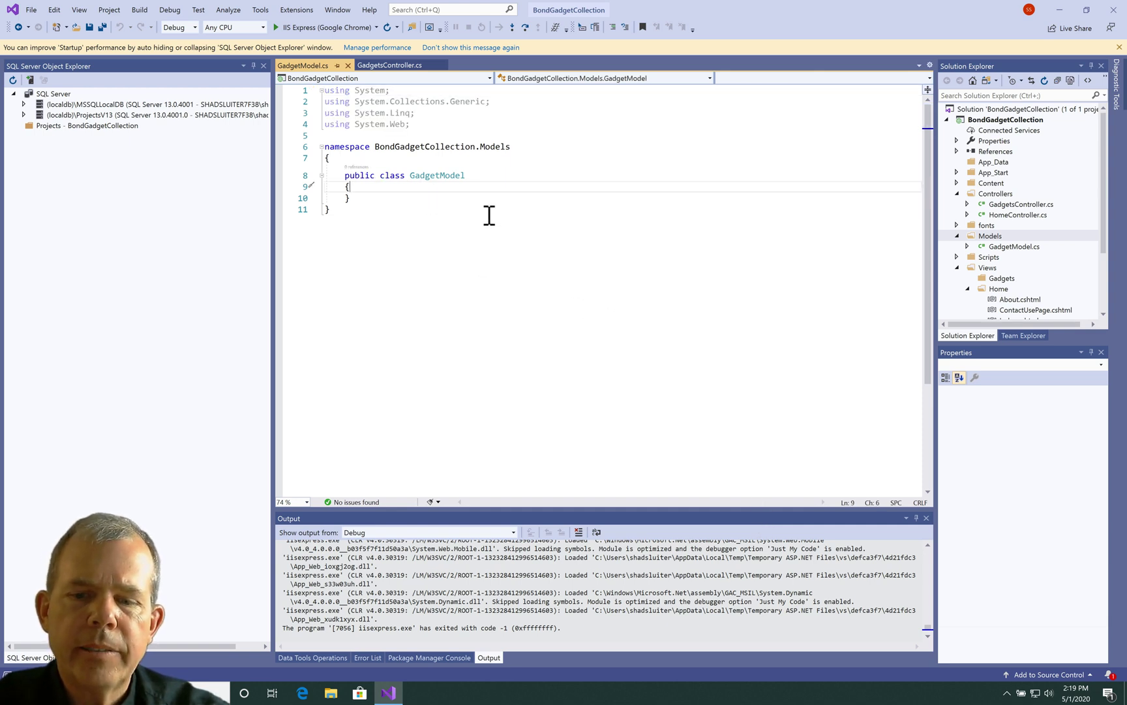
{"action": "key", "text": "Return"}
{"action": "type", "text": "pro"}
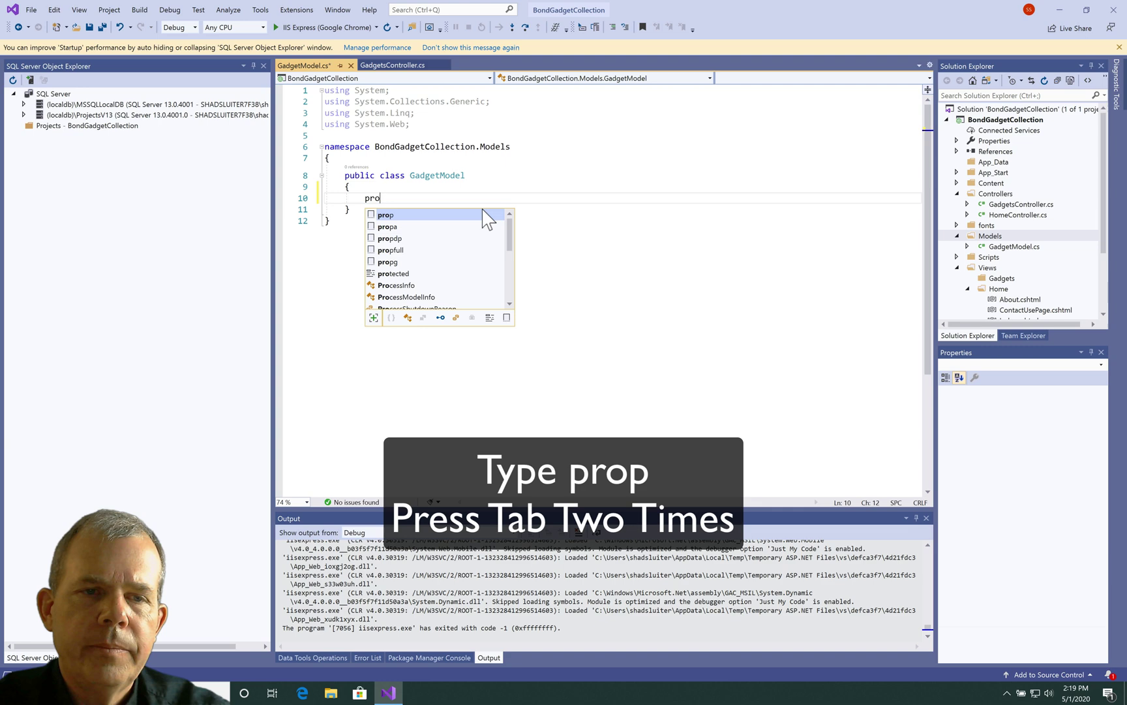
{"action": "type", "text": "p"}
{"action": "key", "text": "Tab"}
{"action": "key", "text": "Tab"}
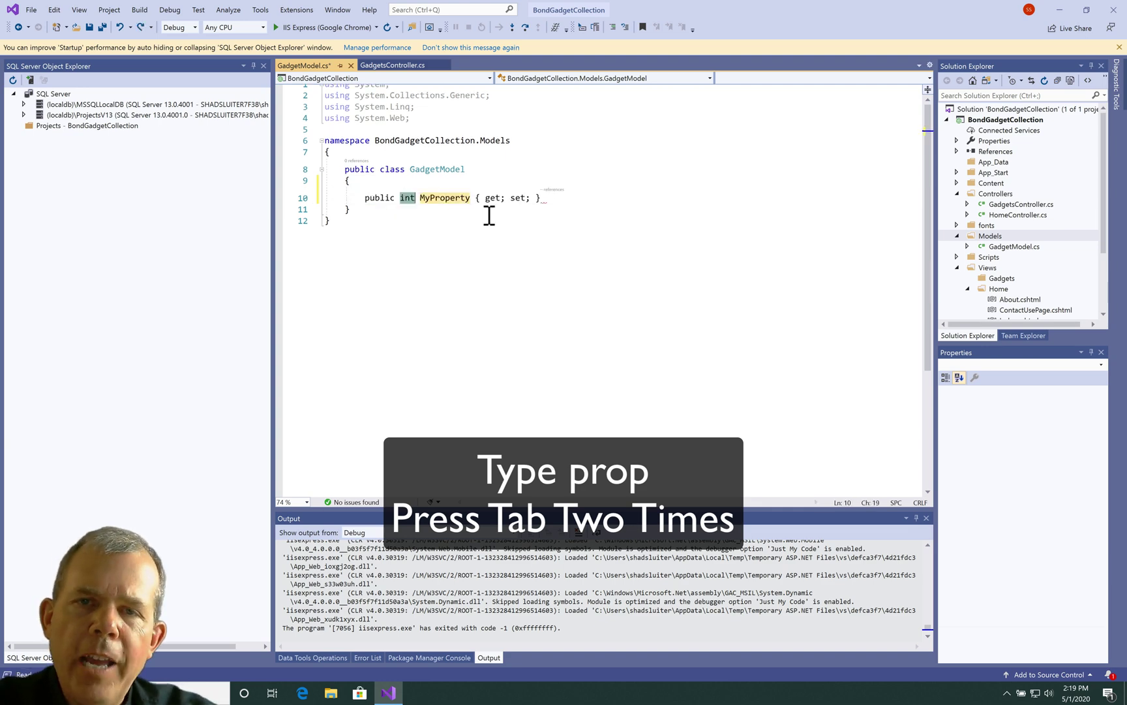
{"action": "type", "text": "Id"}
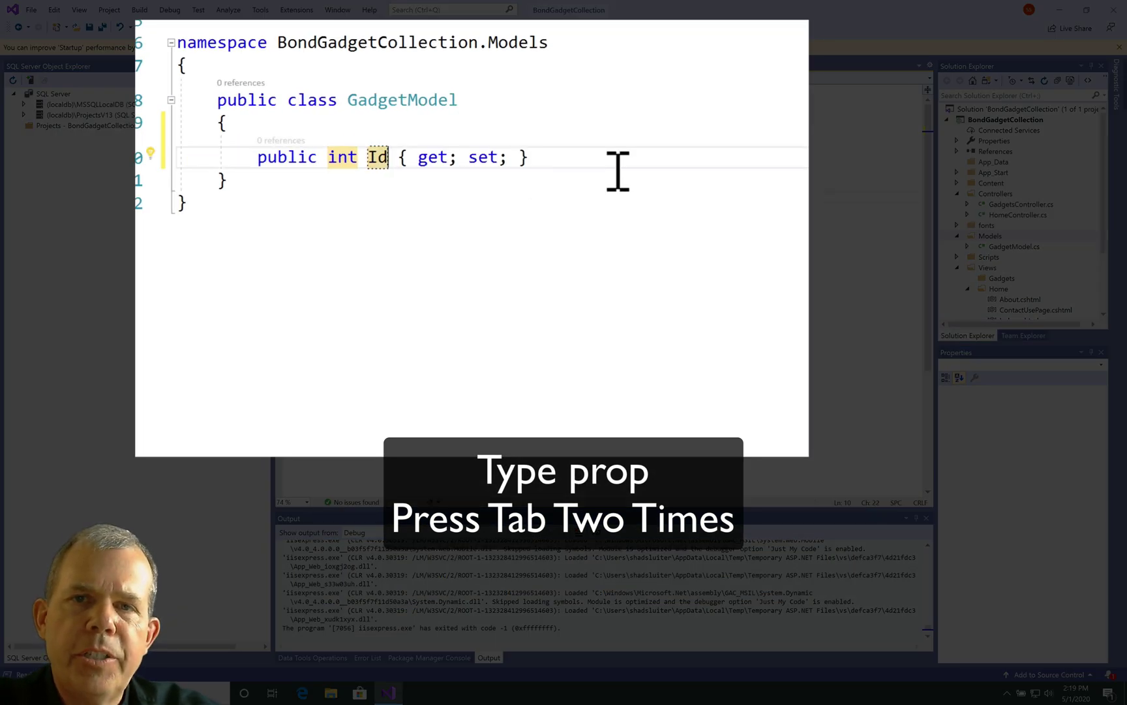
{"action": "key", "text": "Return"}
{"action": "key", "text": "Return"}
{"action": "type", "text": "pr"}
{"action": "key", "text": "Tab"}
{"action": "key", "text": "Tab"}
{"action": "type", "text": "st"}
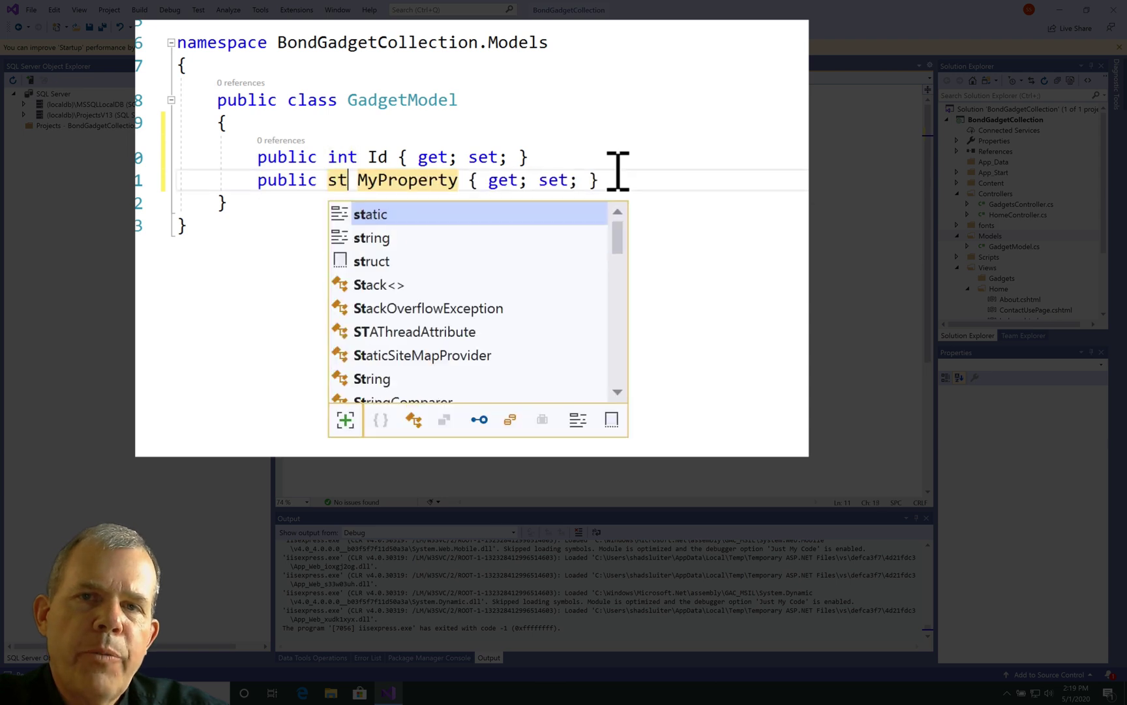
{"action": "type", "text": "r"}
{"action": "key", "text": "Tab"}
{"action": "key", "text": "Tab"}
{"action": "type", "text": "Name"}
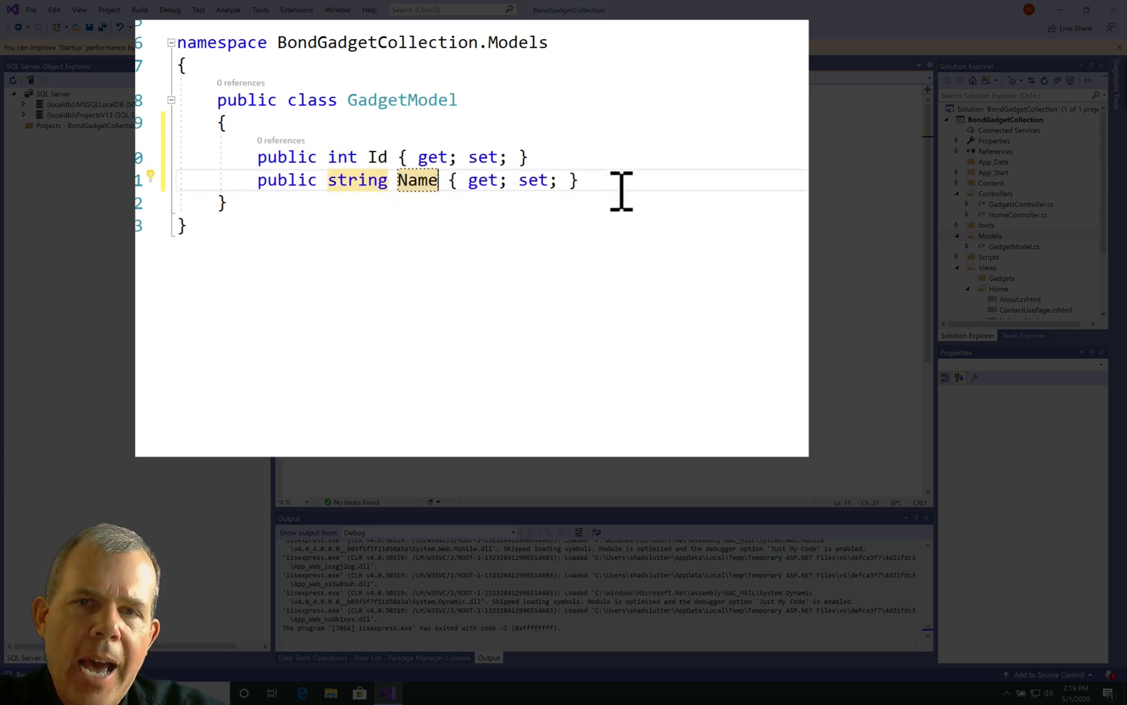
{"action": "key", "text": "Return"}
{"action": "key", "text": "Return"}
{"action": "type", "text": "prop"}
Add string properties Description, AppearsIn and WithThisActor using the prop snippet.
{"action": "key", "text": "Tab"}
{"action": "key", "text": "Tab"}
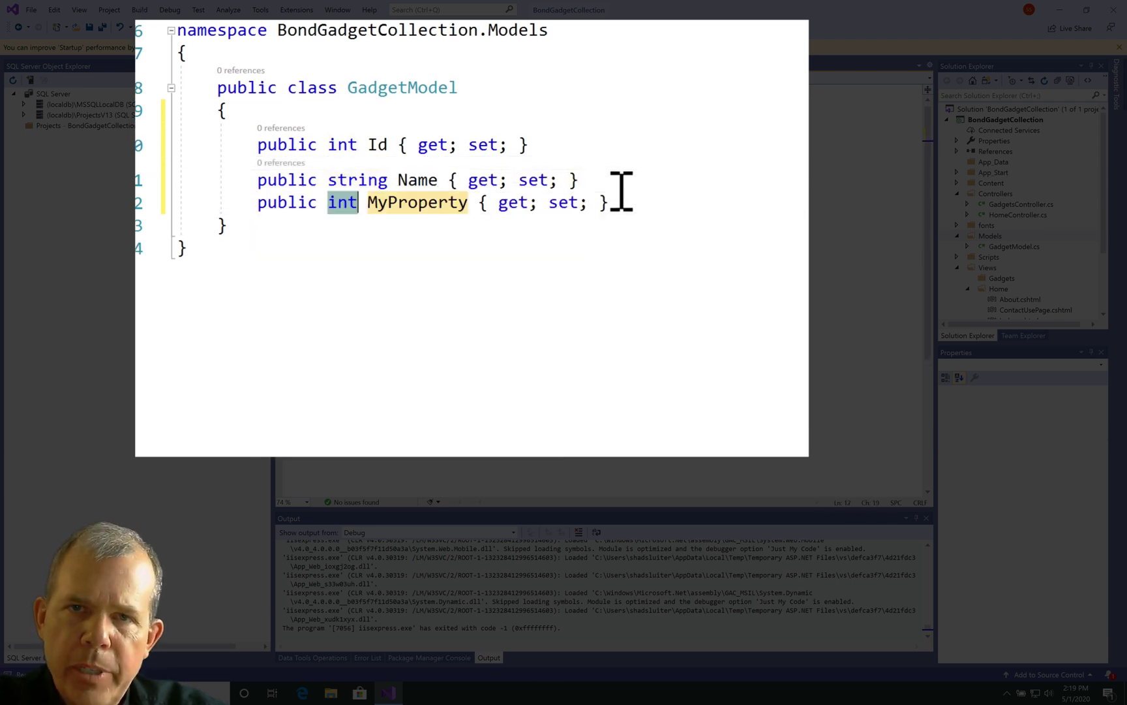
{"action": "type", "text": "strin"}
{"action": "key", "text": "Tab"}
{"action": "key", "text": "Tab"}
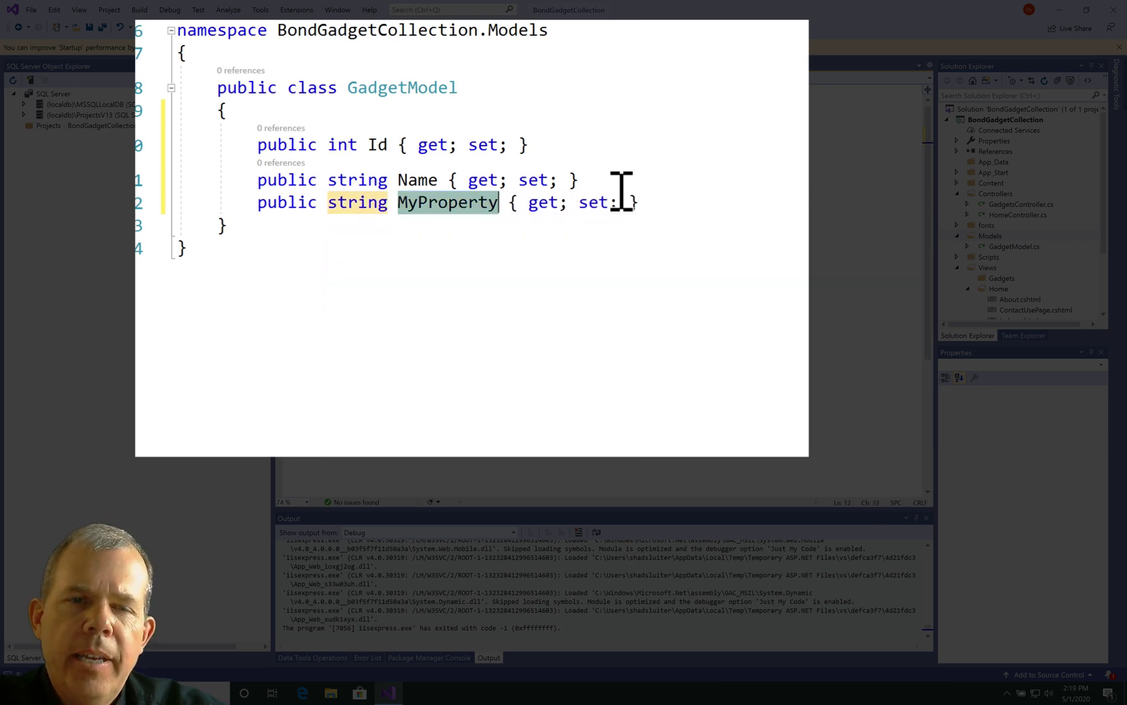
{"action": "type", "text": "Description"}
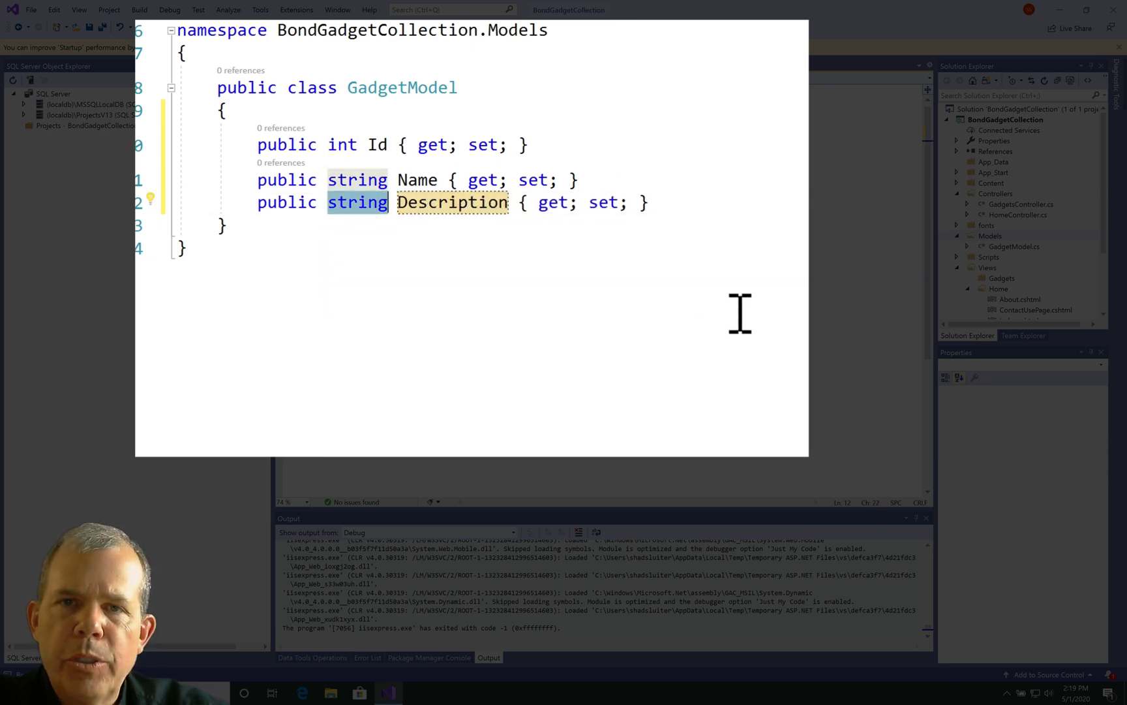
{"action": "key", "text": "Return"}
{"action": "key", "text": "Return"}
{"action": "type", "text": "prop"}
{"action": "key", "text": "Tab"}
{"action": "key", "text": "Tab"}
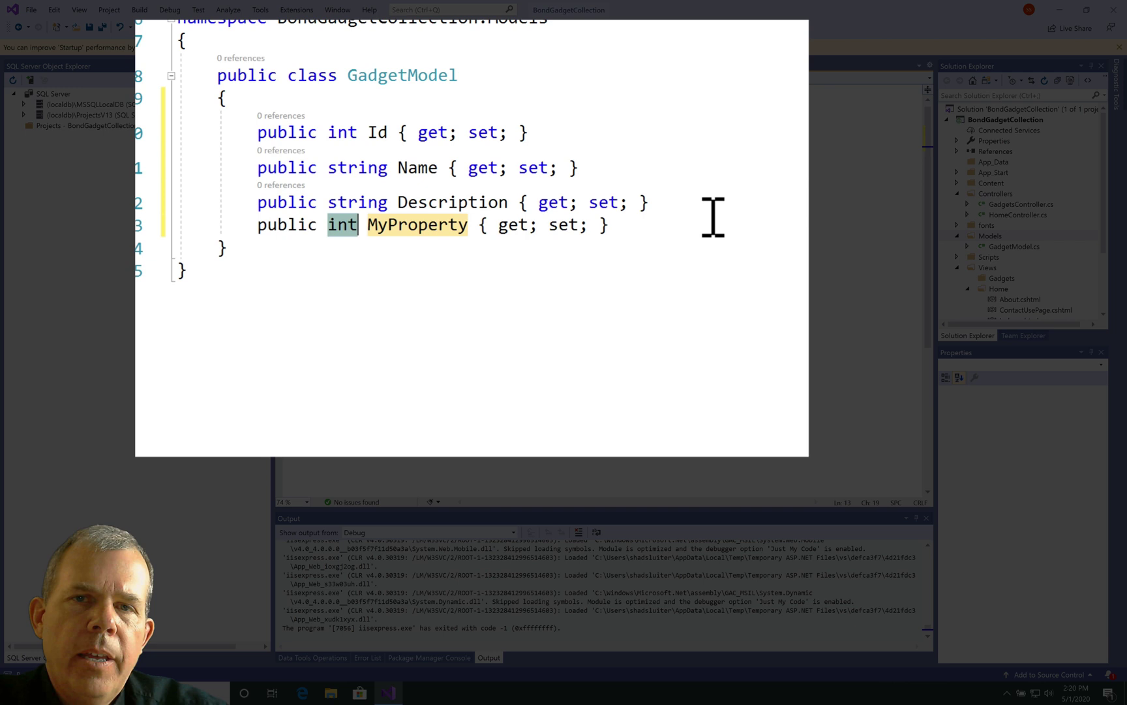
{"action": "type", "text": "stri"}
{"action": "key", "text": "Tab"}
{"action": "key", "text": "Tab"}
{"action": "type", "text": "Appears"}
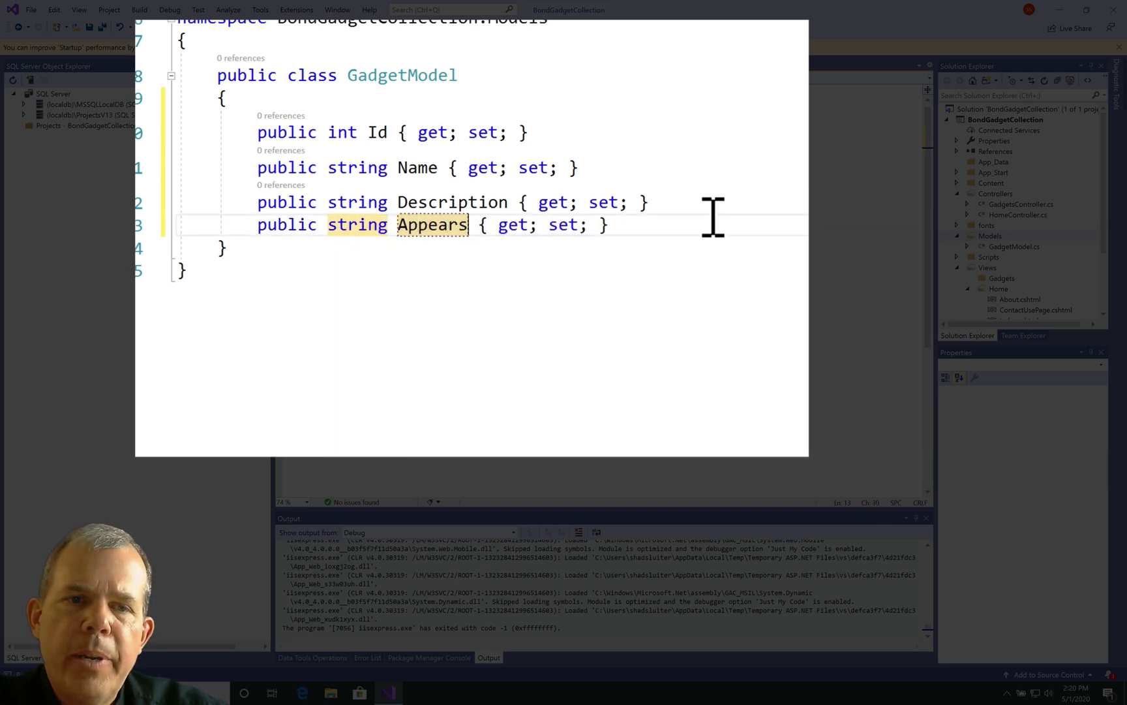
{"action": "type", "text": "In"}
{"action": "key", "text": "Return"}
{"action": "key", "text": "Return"}
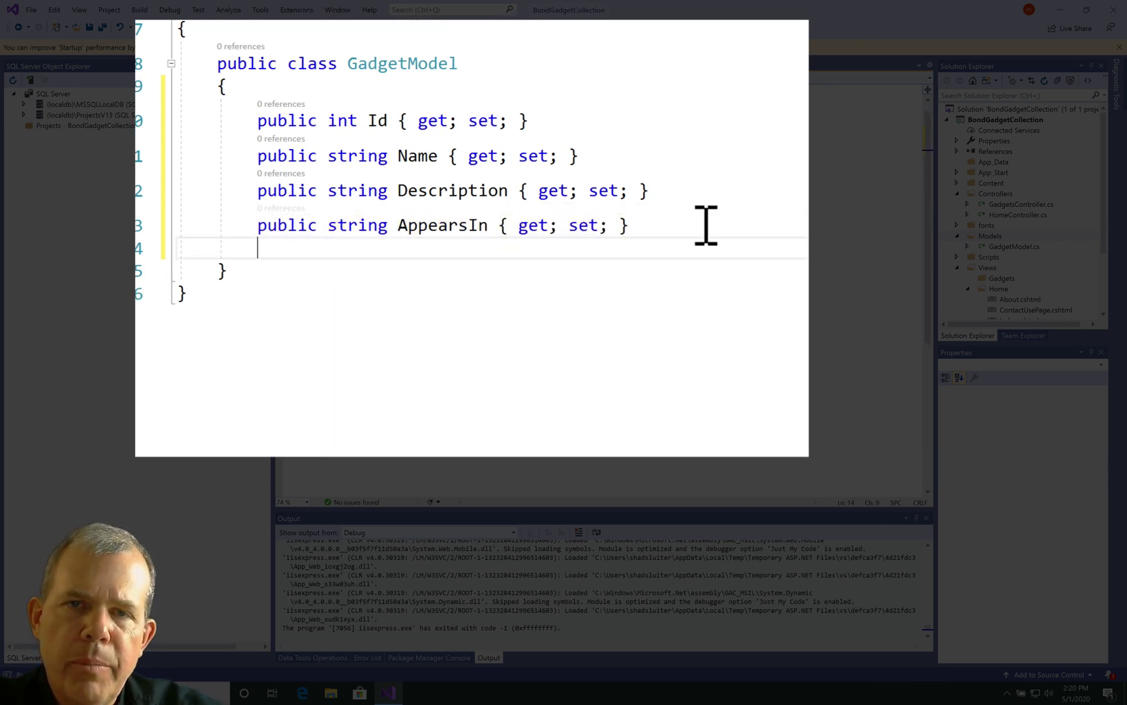
{"action": "type", "text": "prop"}
{"action": "key", "text": "Tab"}
{"action": "key", "text": "Tab"}
{"action": "type", "text": "s"}
{"action": "key", "text": "Tab"}
{"action": "key", "text": "Tab"}
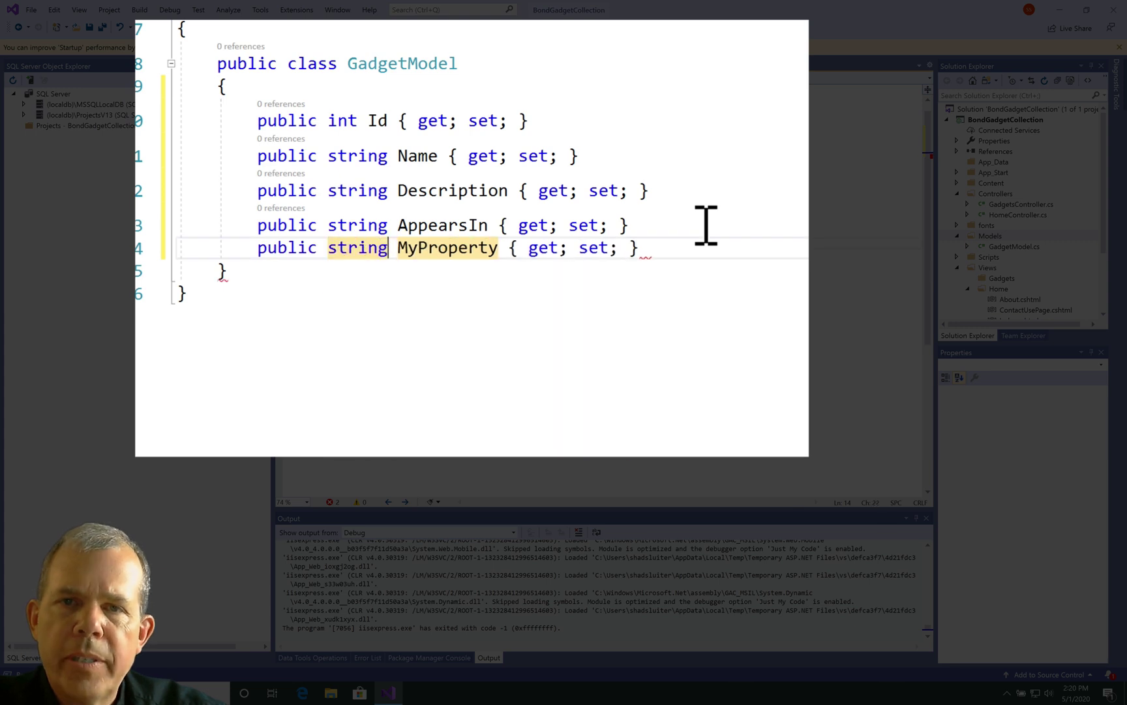
{"action": "type", "text": "WithThisAct"}
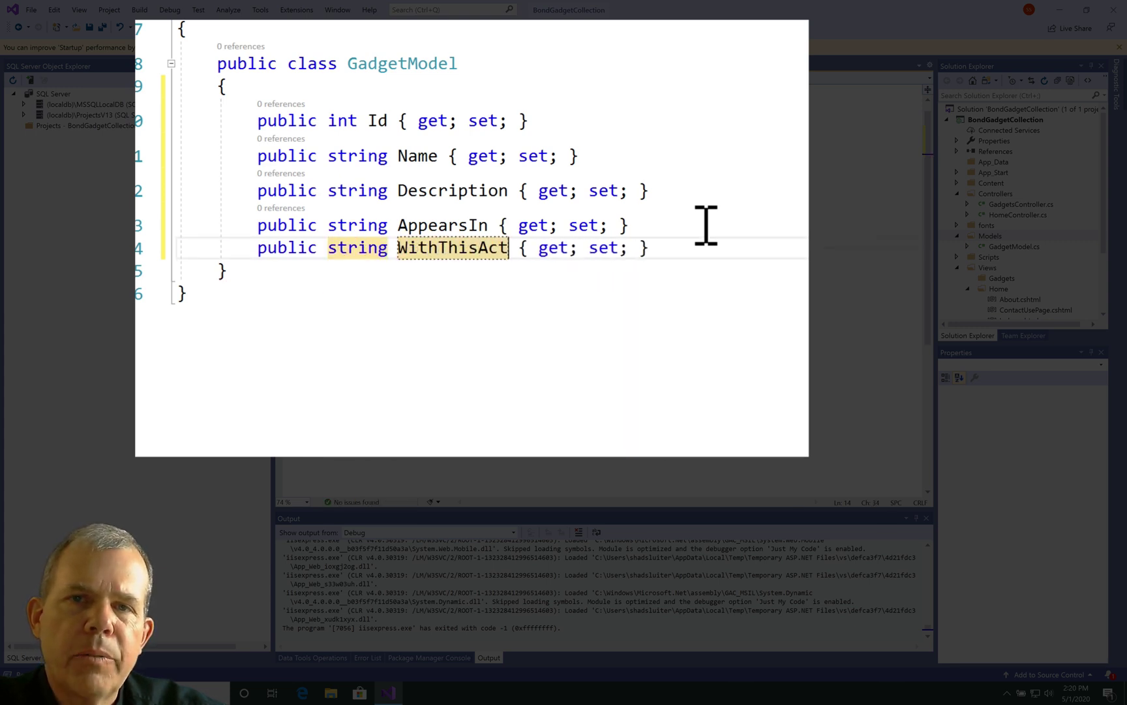
{"action": "type", "text": "or"}
{"action": "key", "text": "Return"}
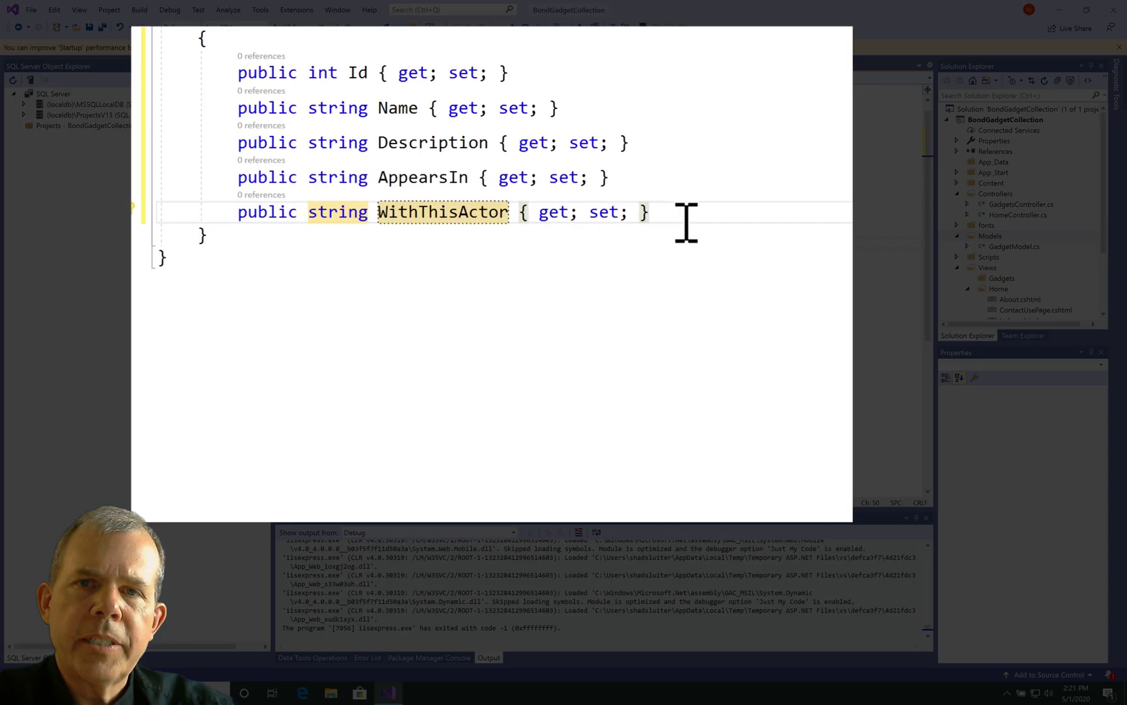
Add a parameterless GadgetModel constructor defaulting Id -1, Name "Nothing", Description "Nothing yet", AppearsIn "Nowhere".
{"action": "key", "text": "Return"}
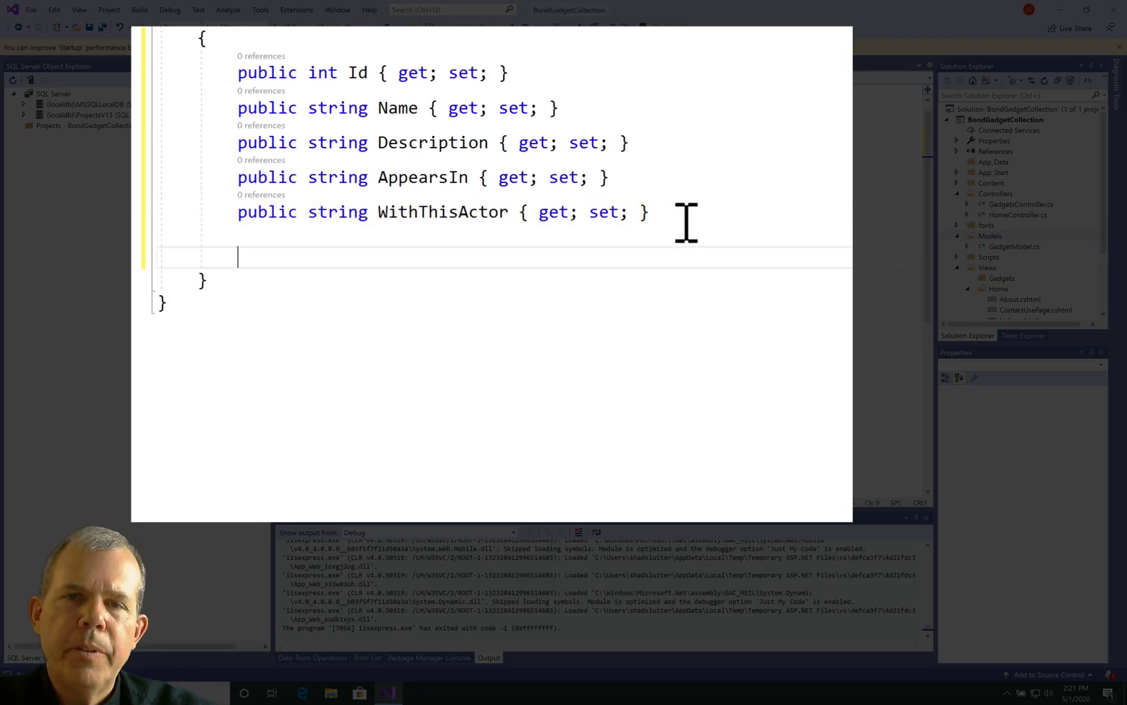
{"action": "type", "text": "ct"}
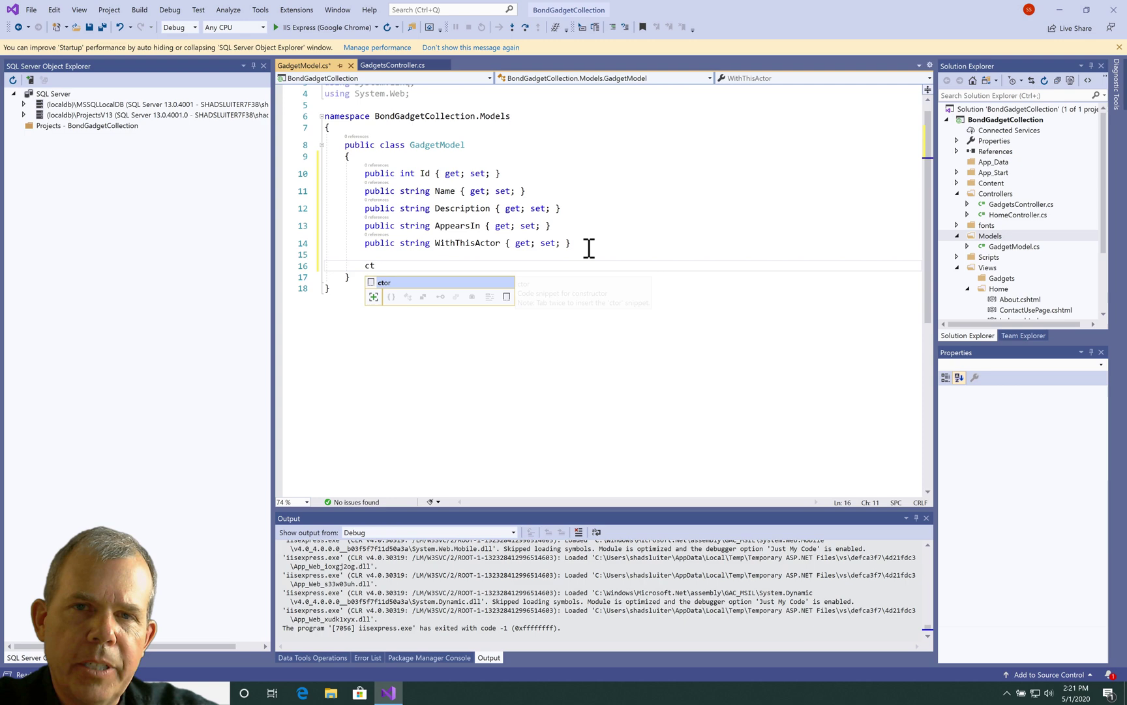
{"action": "key", "text": "Tab"}
{"action": "key", "text": "Tab"}
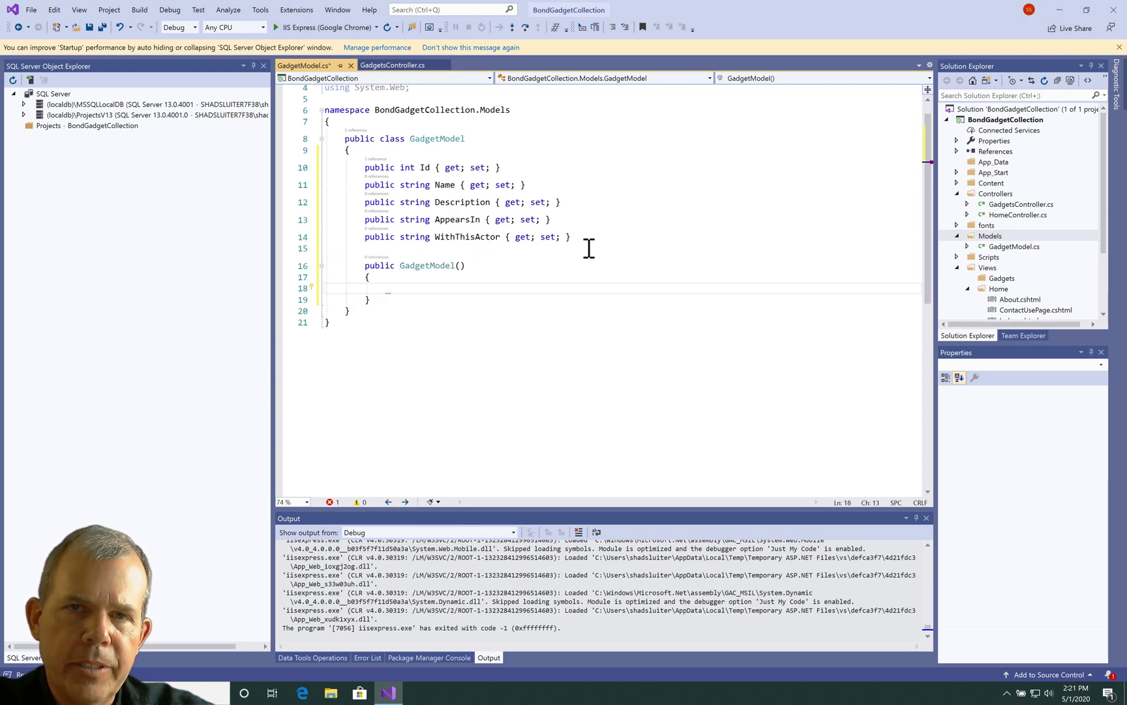
{"action": "type", "text": "Id = -1;"}
{"action": "key", "text": "Return"}
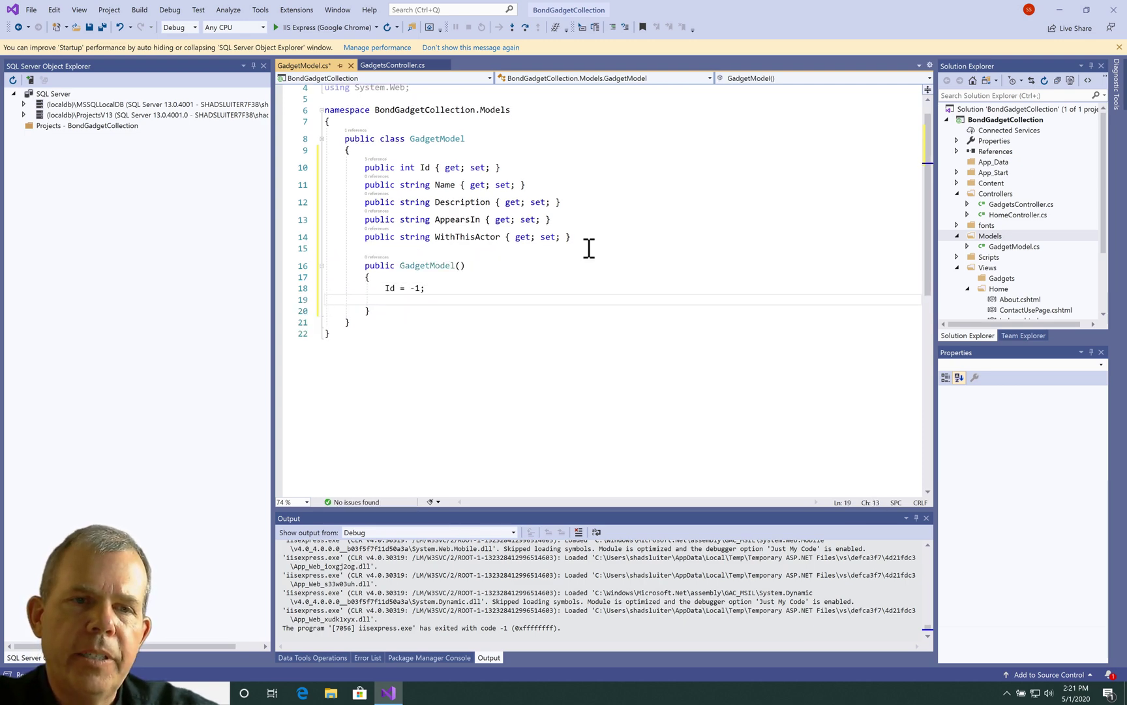
{"action": "type", "text": "Name"}
{"action": "type", "text": " = \"N"}
{"action": "type", "text": "othing\";"}
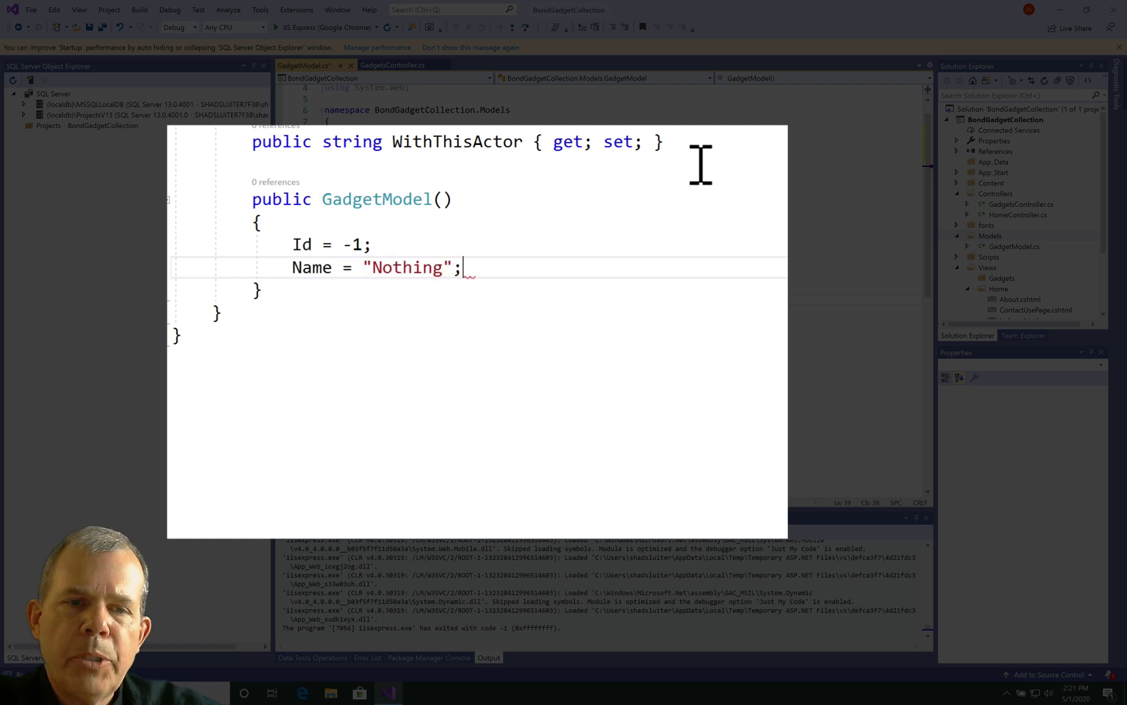
{"action": "key", "text": "Return"}
{"action": "type", "text": "Description "}
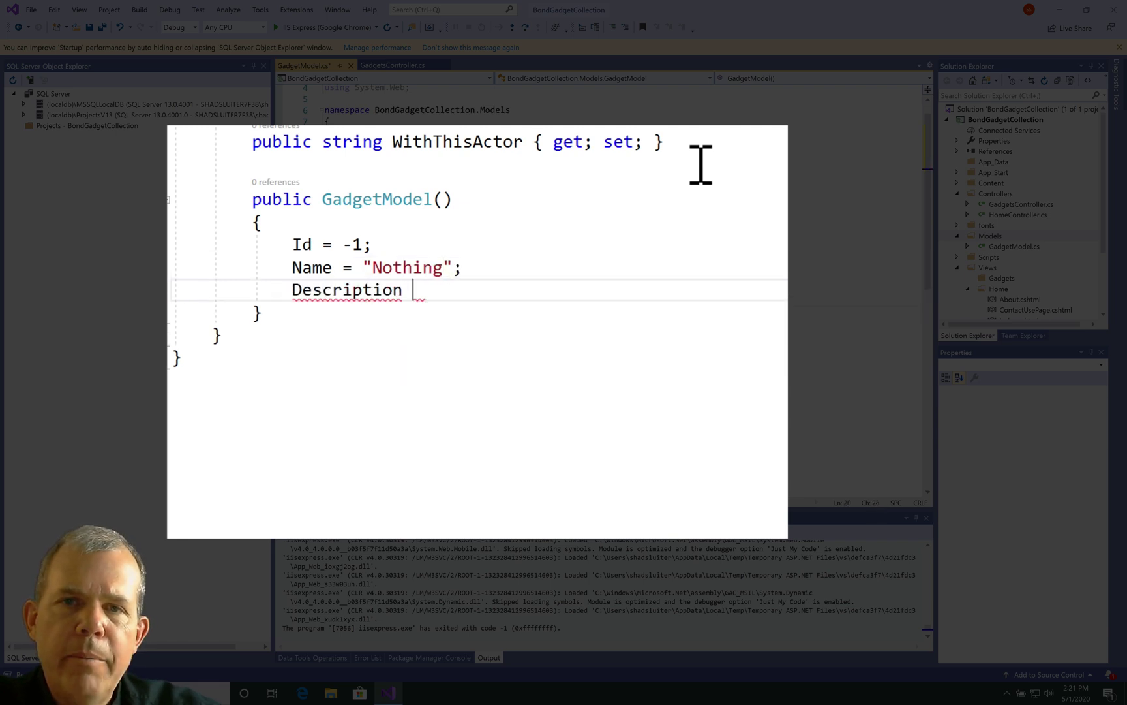
{"action": "type", "text": "= \"Nothing yet\";"}
{"action": "key", "text": "Return"}
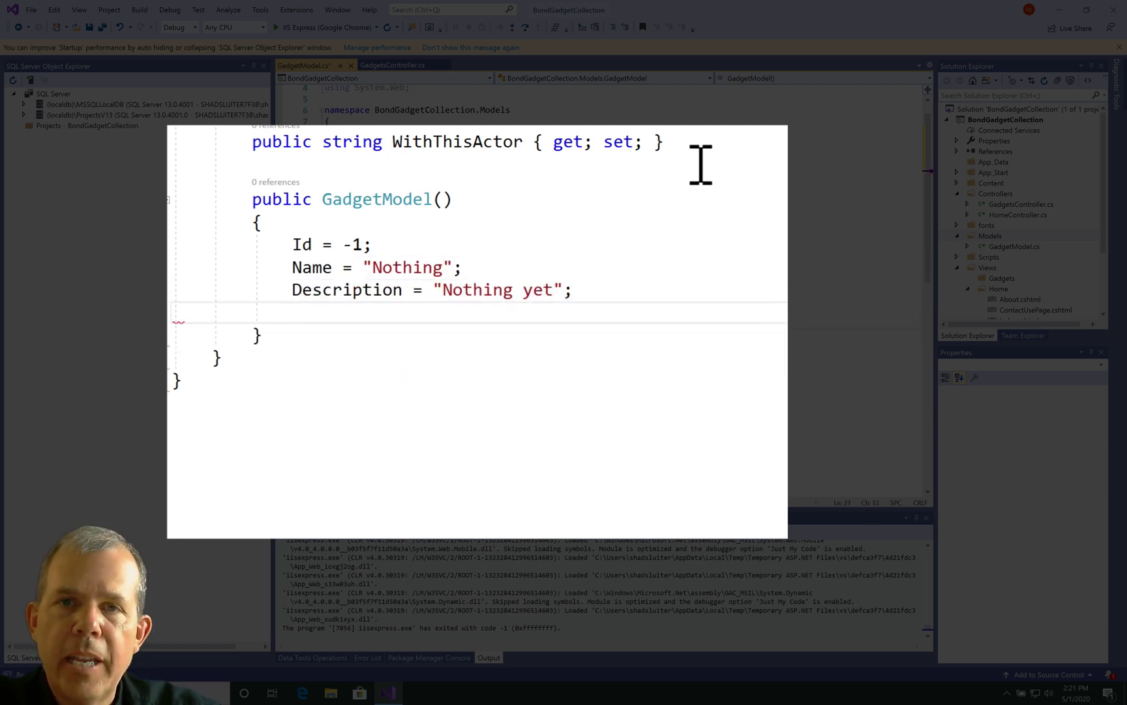
{"action": "type", "text": "AppearsIn"}
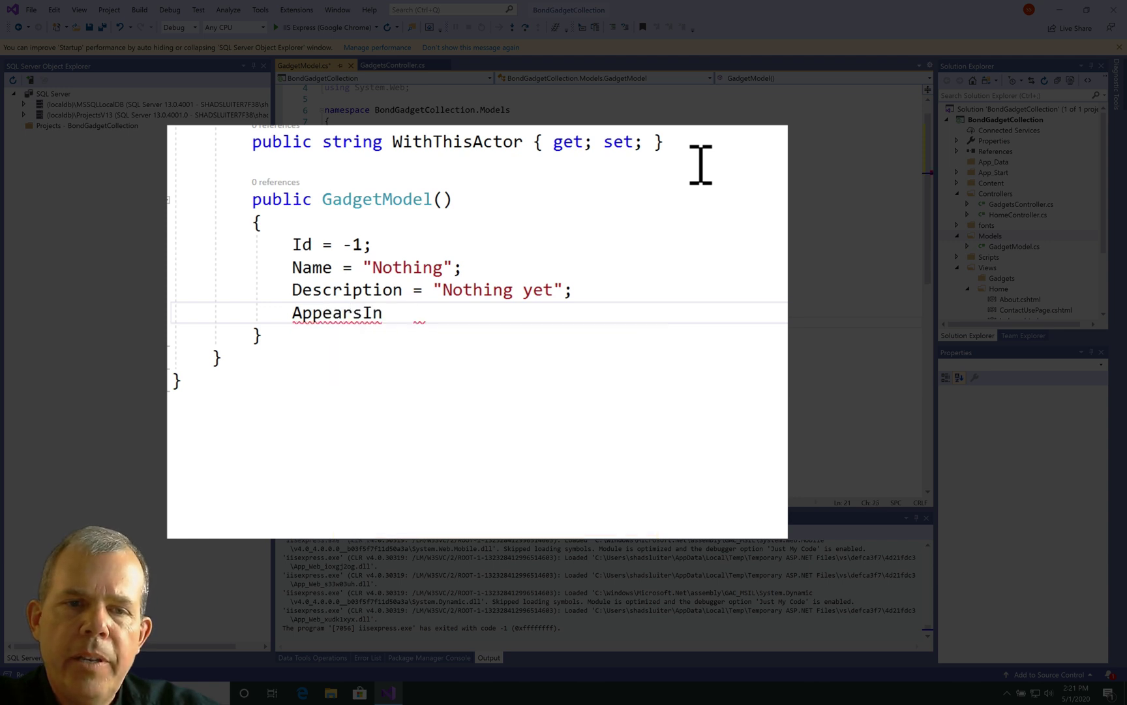
{"action": "type", "text": " = \"Nowhere\";"}
Finish the constructor with WithThisActor "With no one" and leave blank lines below it.
{"action": "key", "text": "Return"}
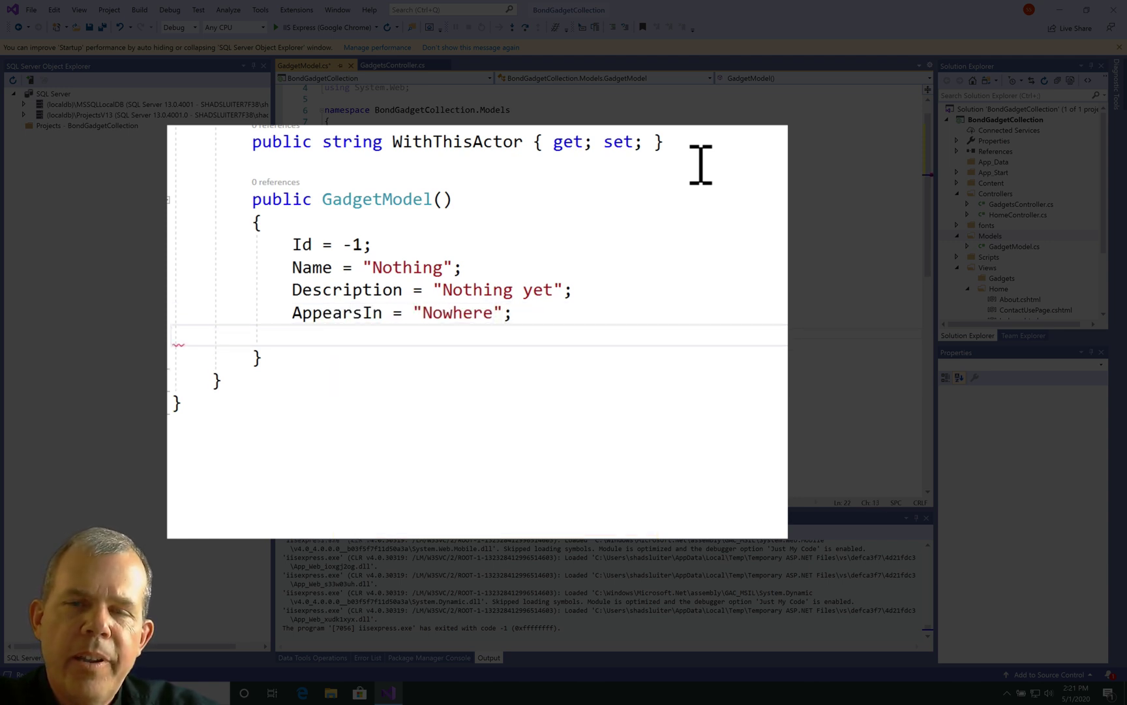
{"action": "key", "text": "Tab"}
{"action": "type", "text": "= \""}
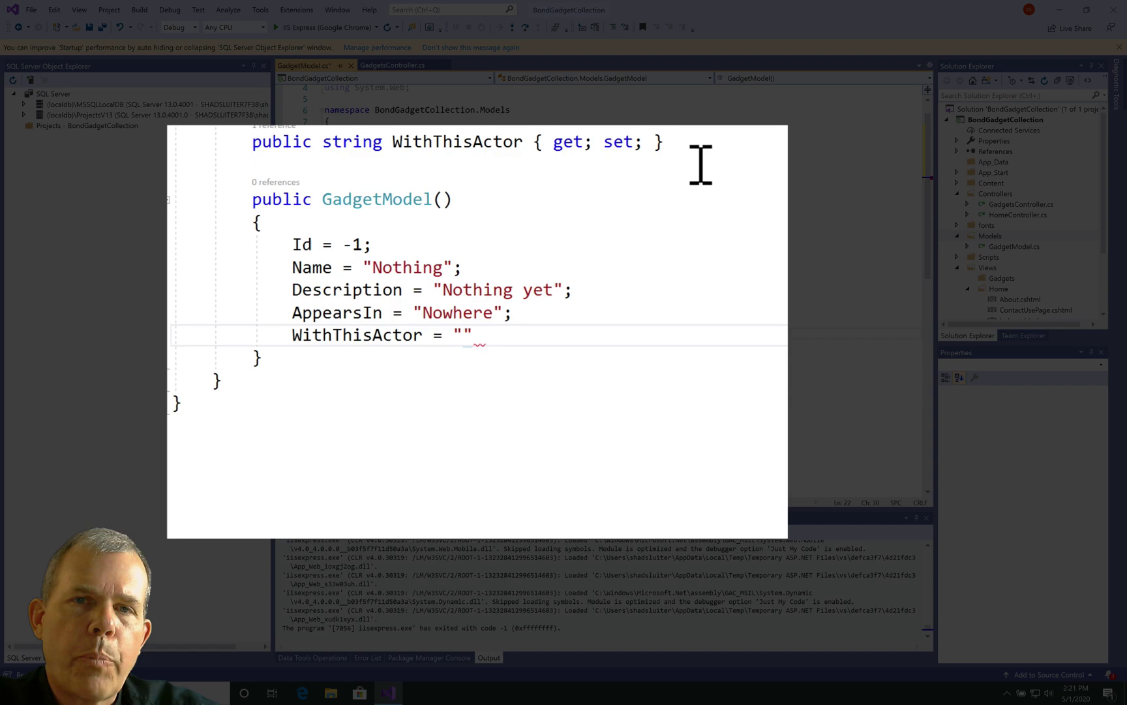
{"action": "type", "text": "With no one"}
{"action": "key", "text": "Down"}
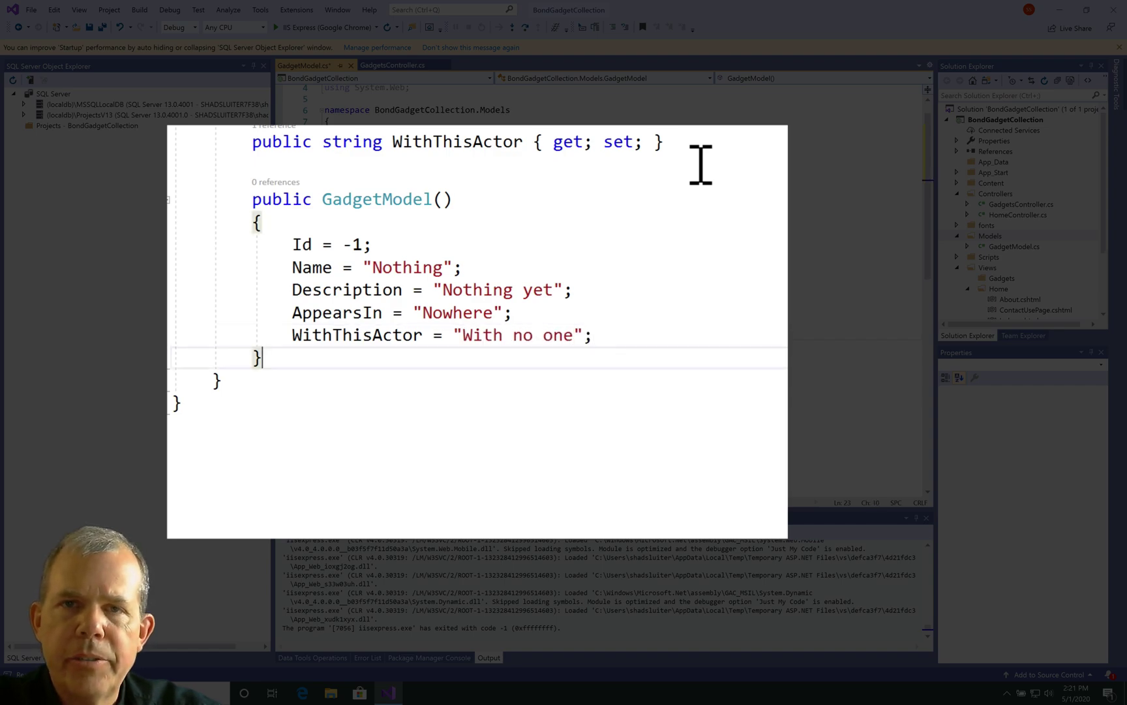
{"action": "key", "text": "Return"}
{"action": "key", "text": "Return"}
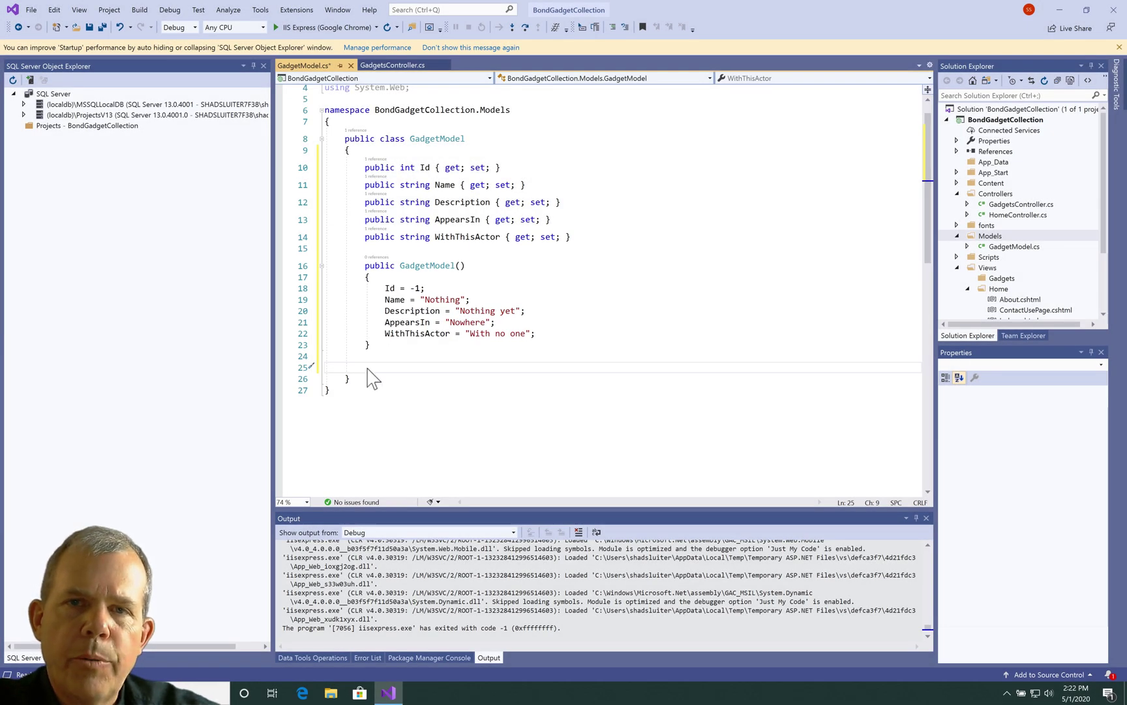
{"action": "right_click", "coordinate": [370, 377]}
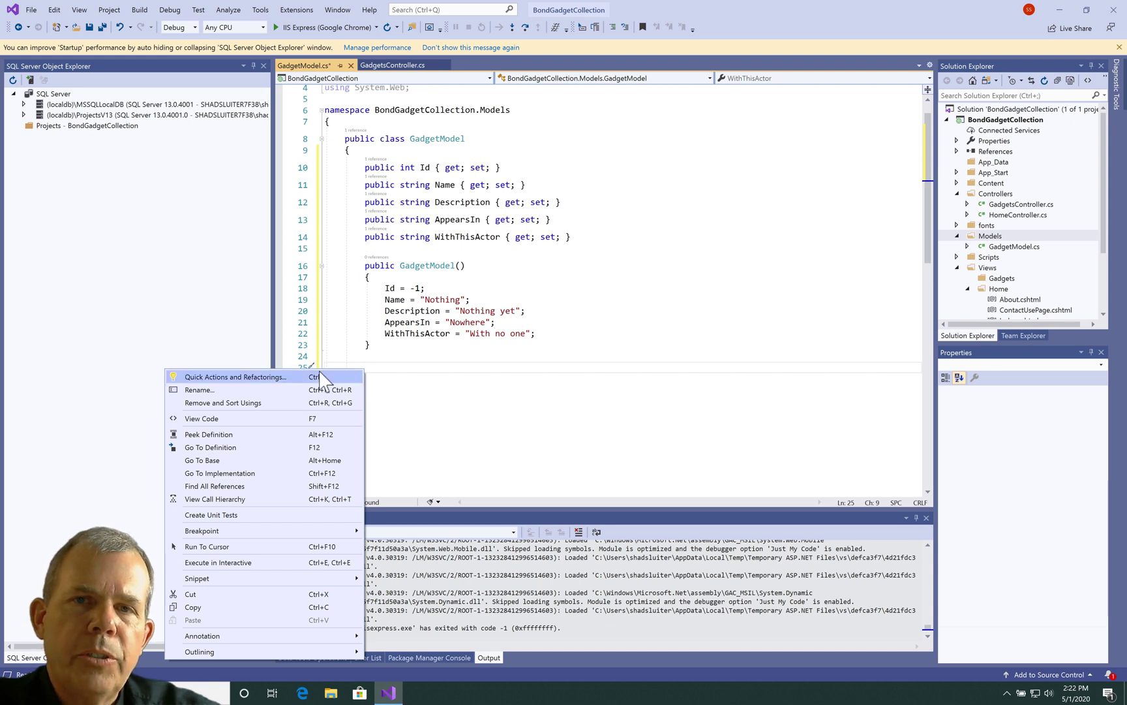
Generate a constructor taking id, name, description, appearsIn and withThisActor via Ctrl+. and save the file.
{"action": "key", "text": "Escape"}
{"action": "key", "text": "ctrl+period"}
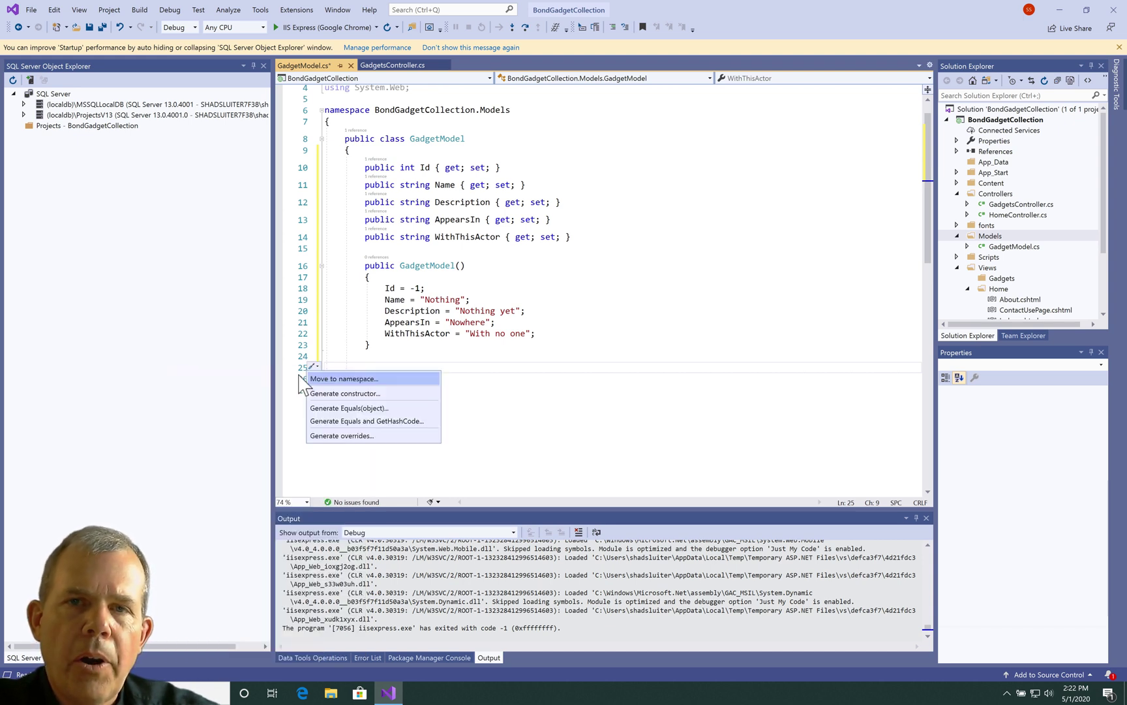
{"action": "left_click", "coordinate": [375, 395]}
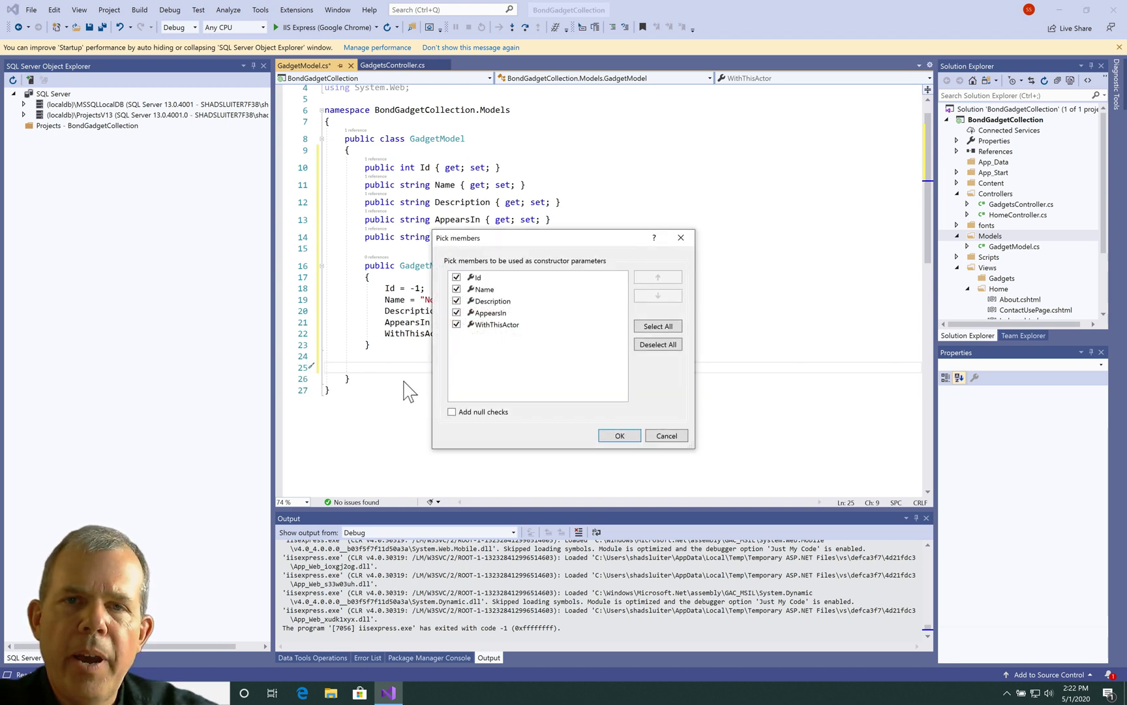
{"action": "left_click", "coordinate": [629, 438]}
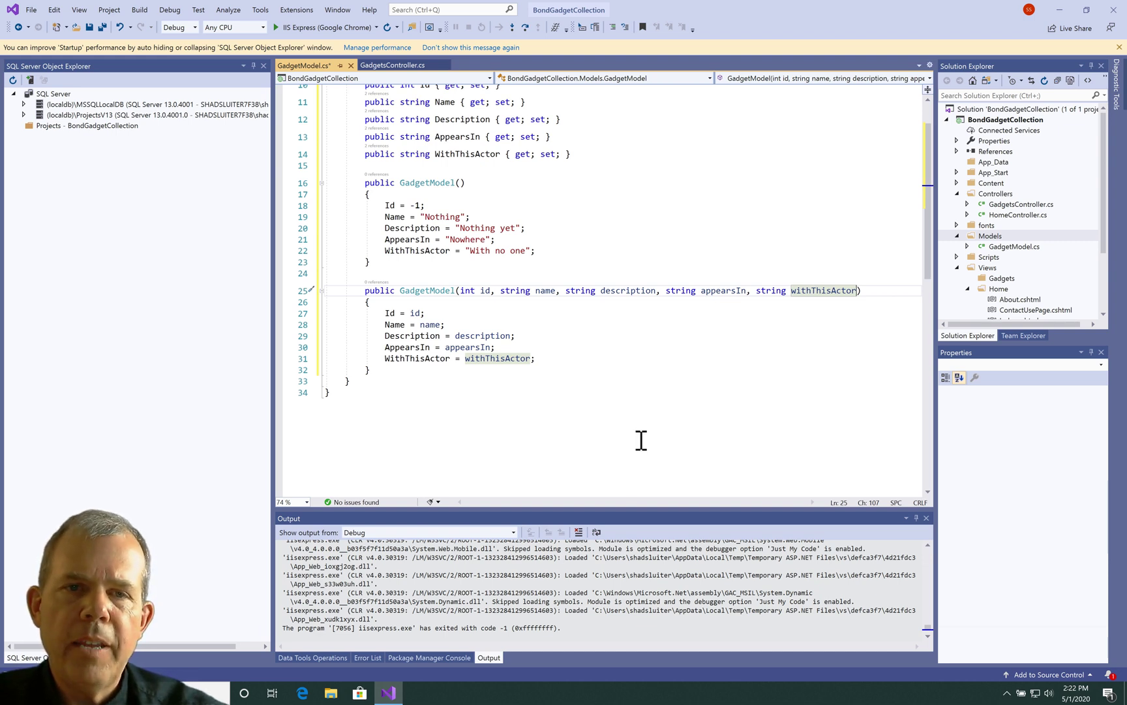
{"action": "key", "text": "ctrl+s"}
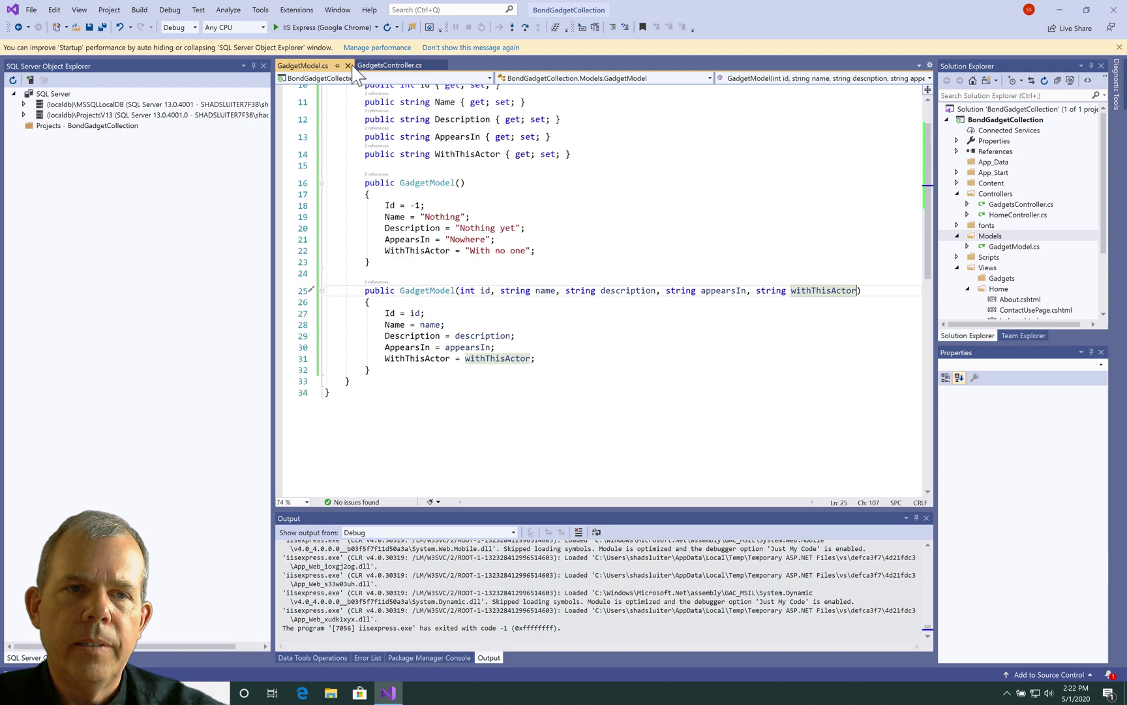
Close GadgetModel.cs and declare List<GadgetModel> gadgets in Index, importing BondGadgetCollection.Models.
{"action": "left_click", "coordinate": [349, 65]}
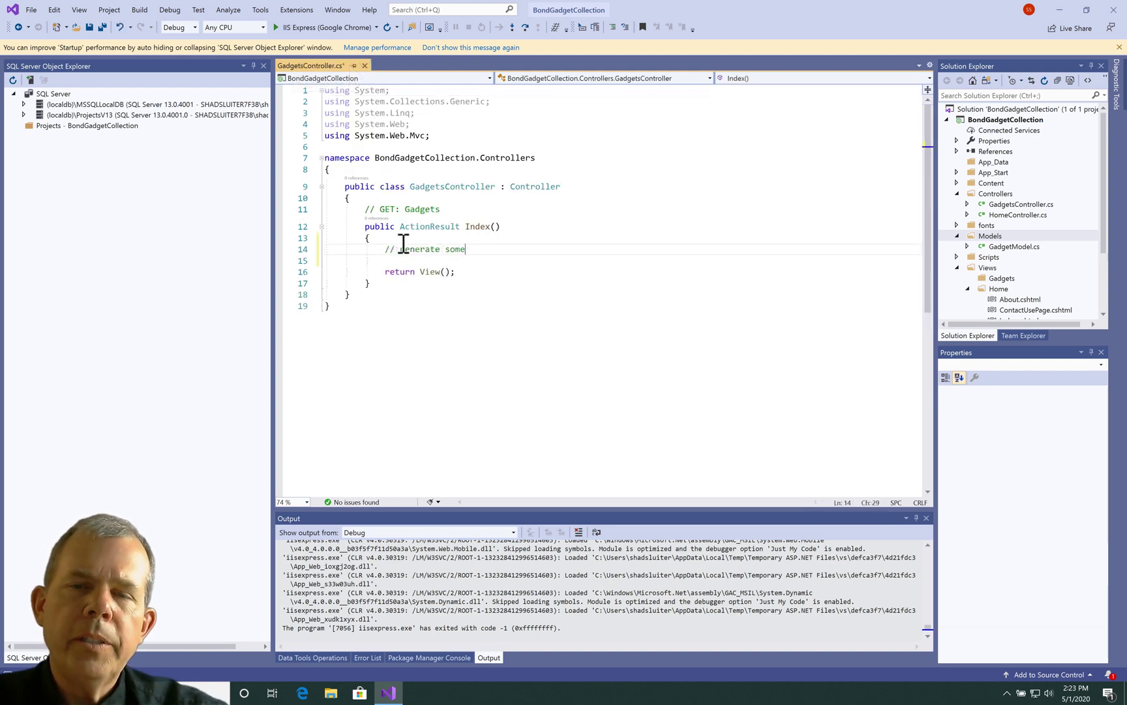
{"action": "type", "text": "fake data and s"}
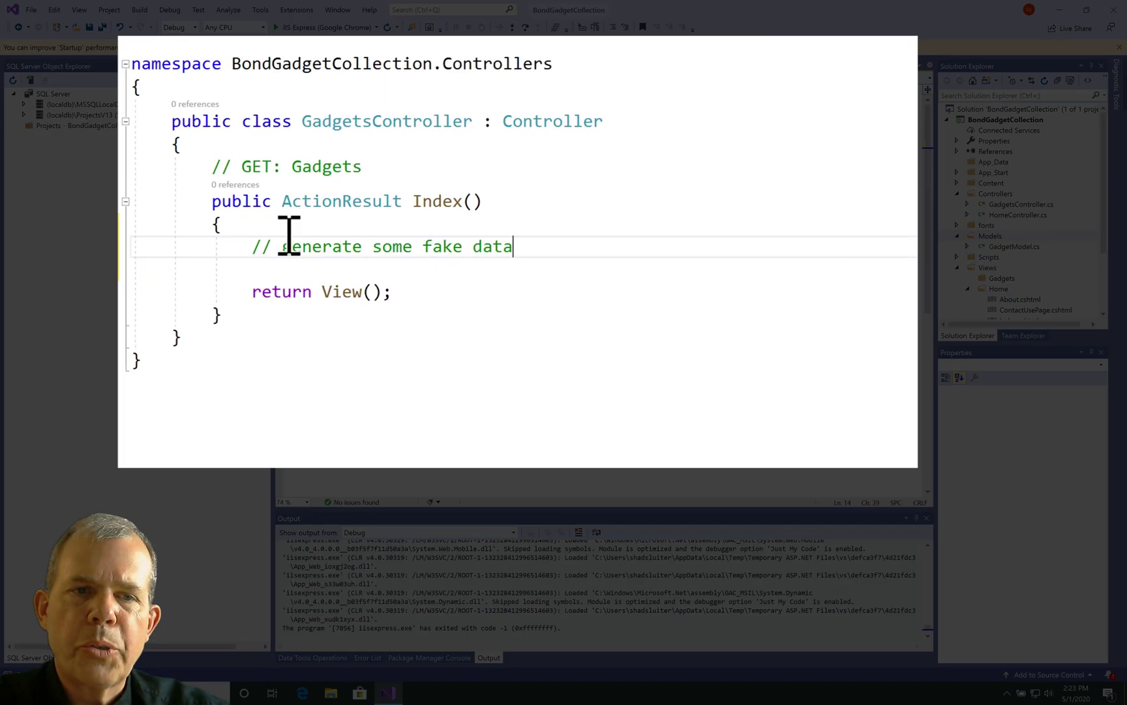
{"action": "type", "text": "end it "}
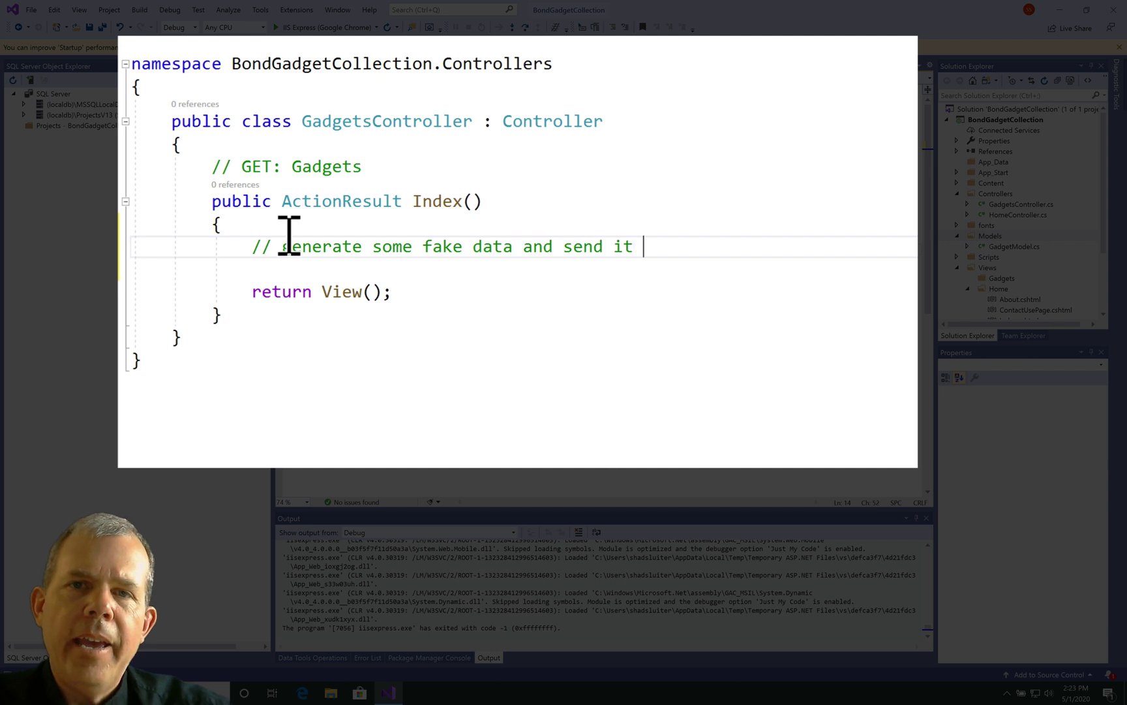
{"action": "type", "text": "to a view"}
{"action": "key", "text": "Return"}
{"action": "type", "text": "List"}
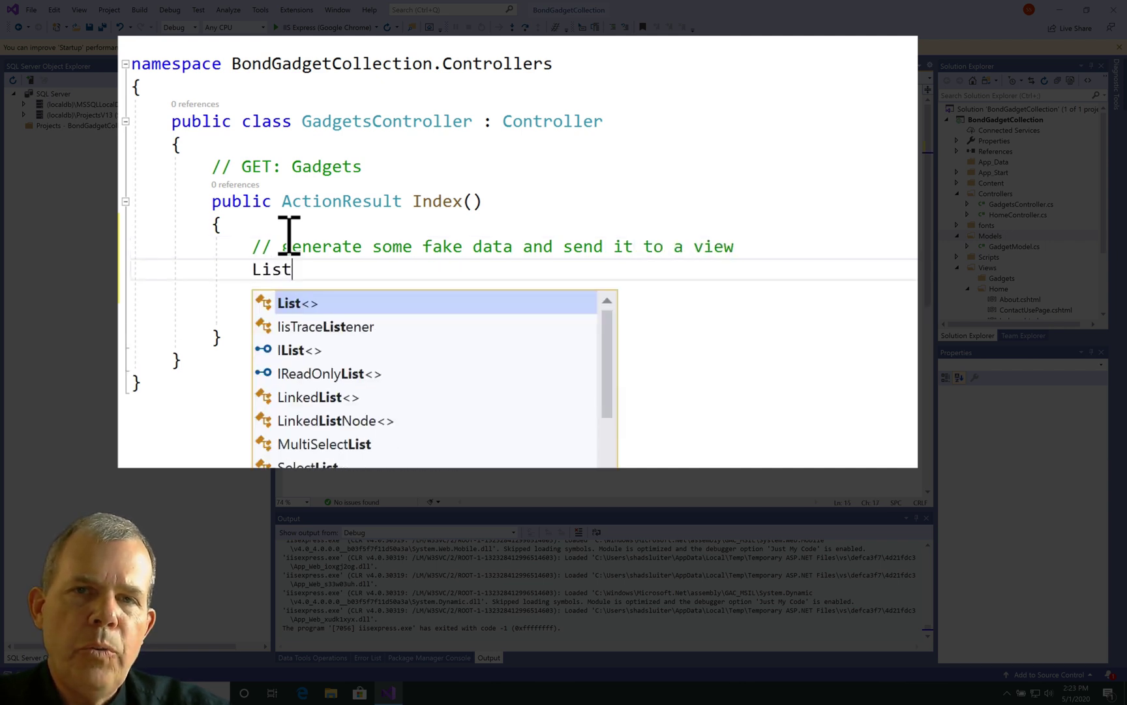
{"action": "type", "text": "<Ga"}
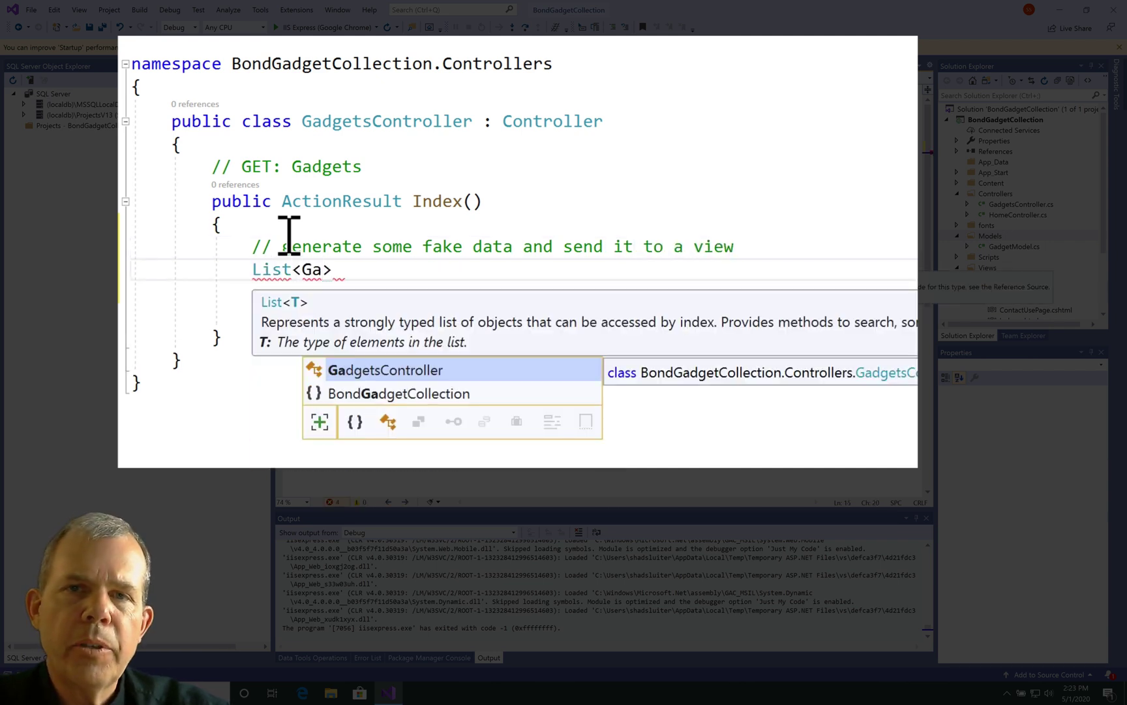
{"action": "type", "text": "dgetModel"}
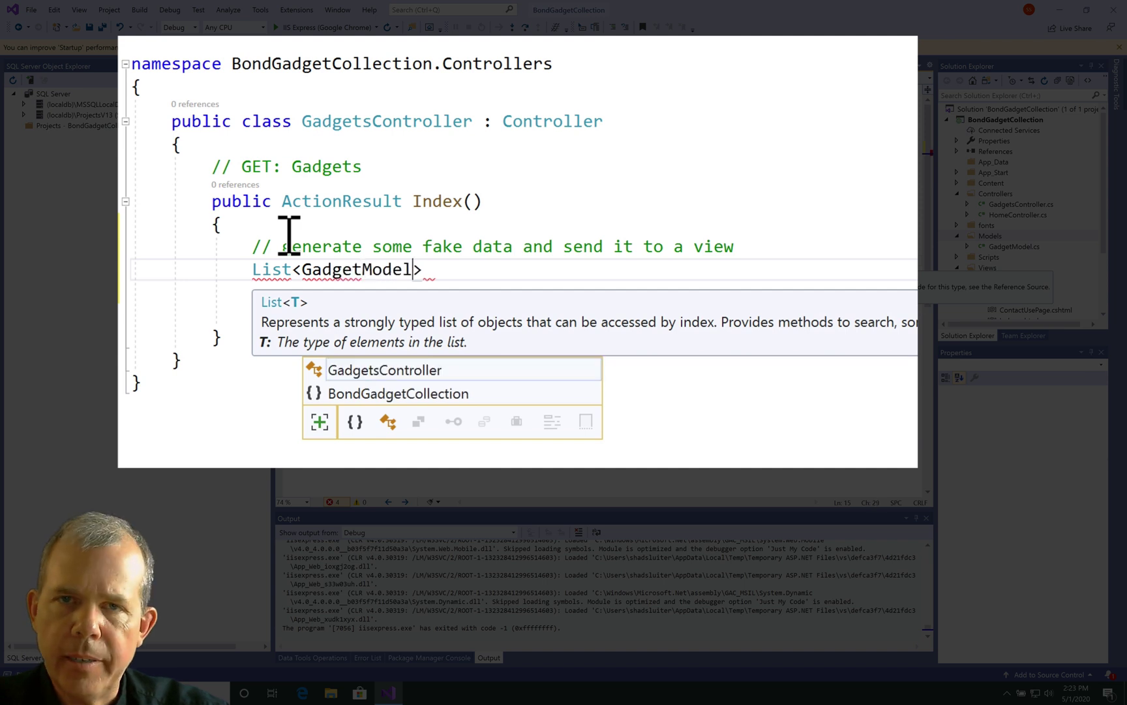
{"action": "type", "text": ">"}
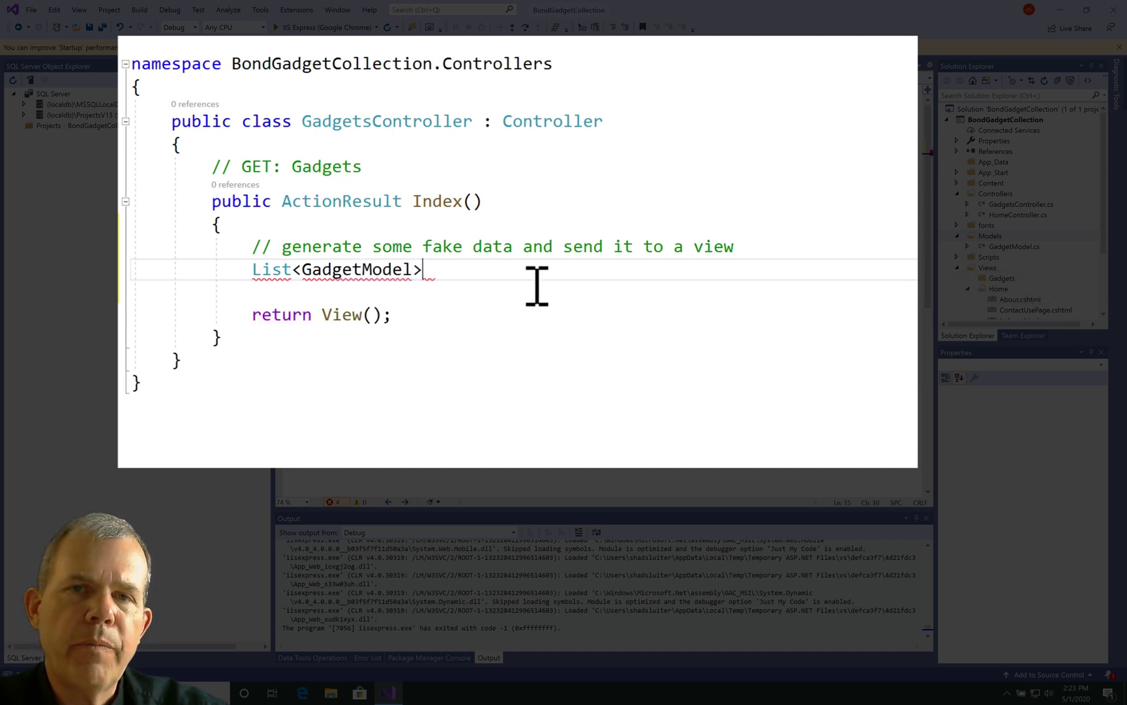
{"action": "type", "text": " gadgets "}
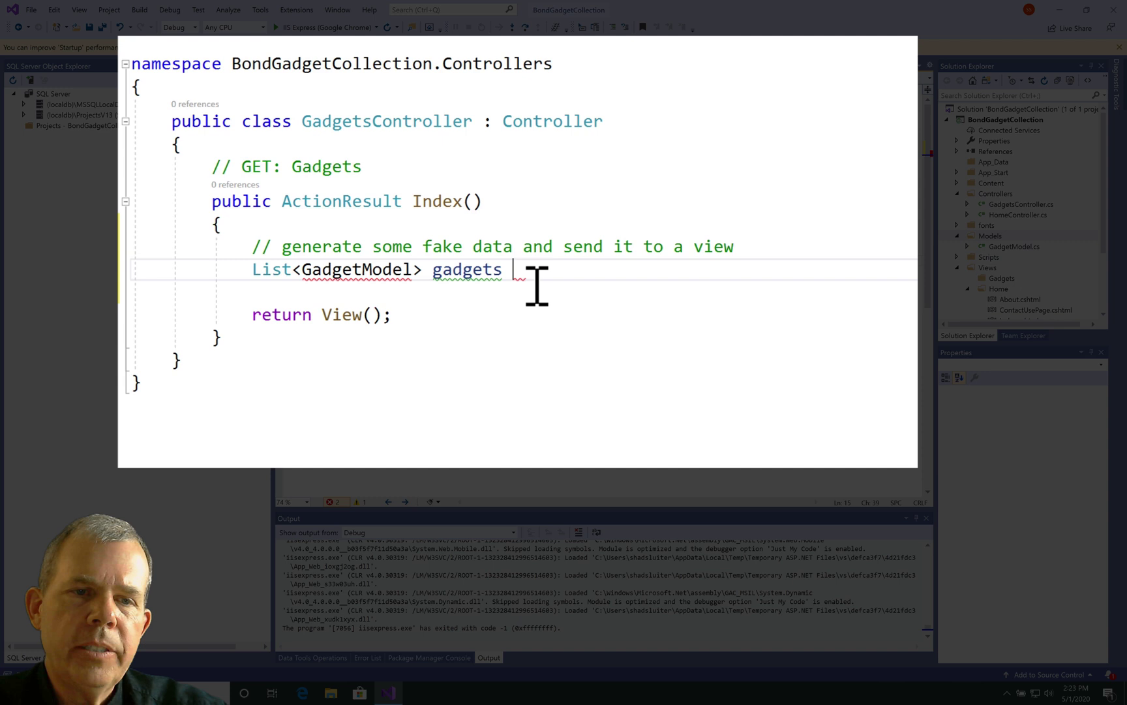
{"action": "type", "text": "= new Lis"}
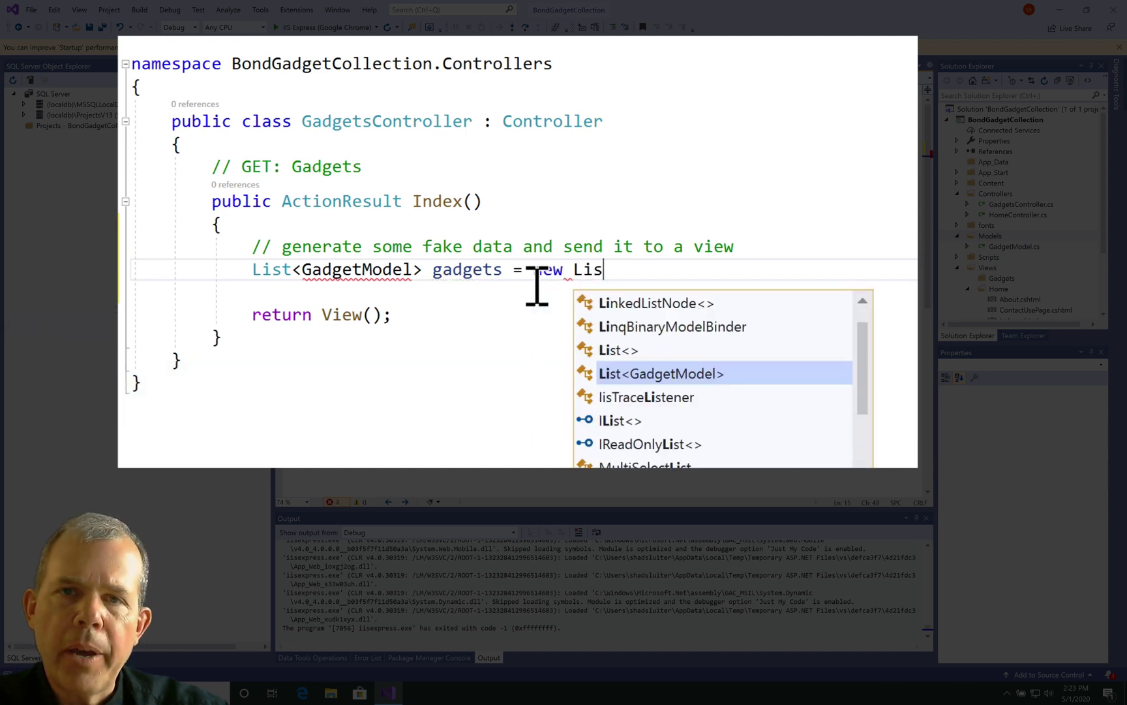
{"action": "type", "text": "t<G"}
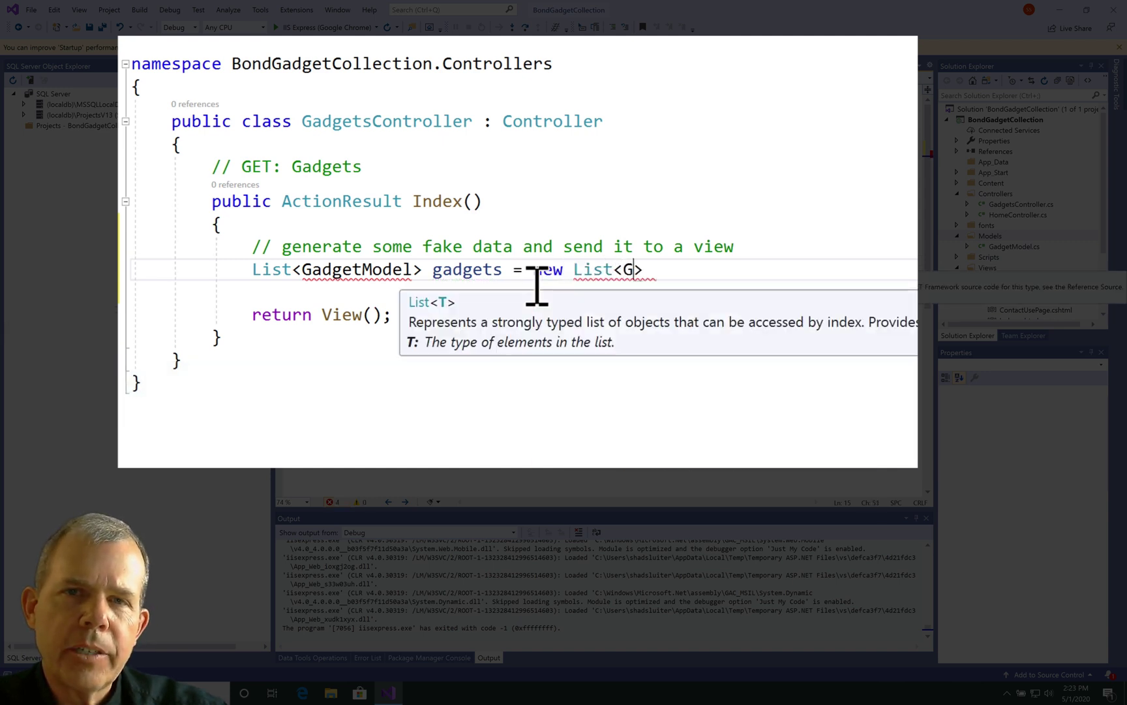
{"action": "type", "text": "adgetMo"}
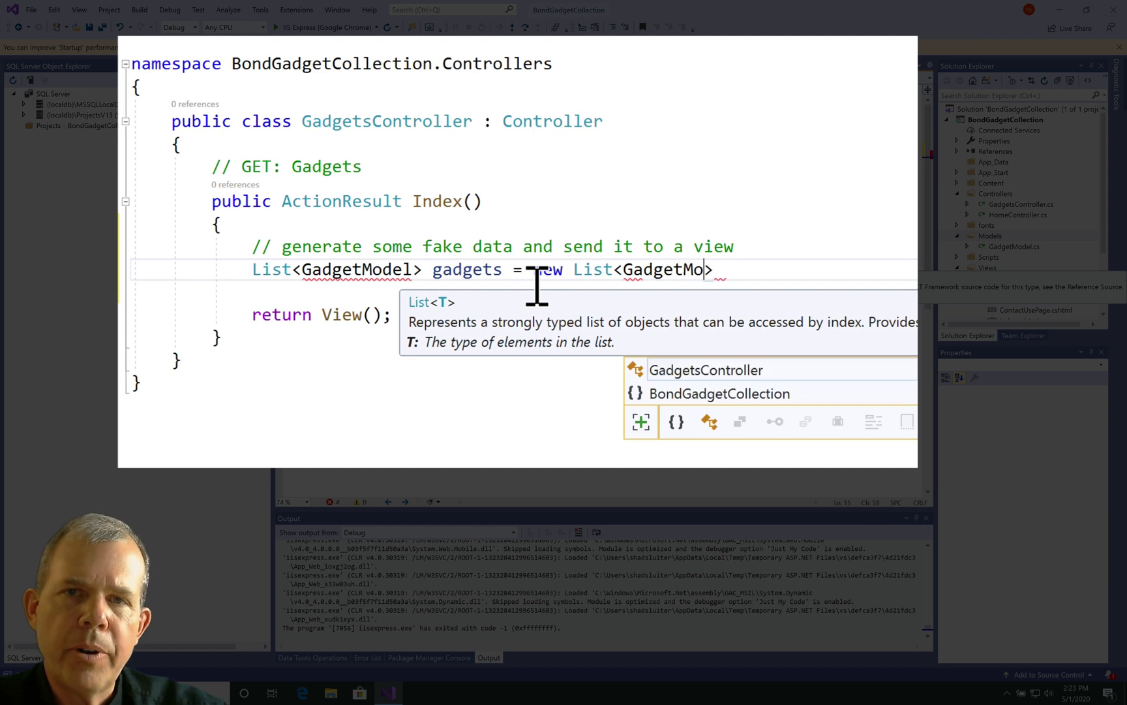
{"action": "type", "text": "del>("}
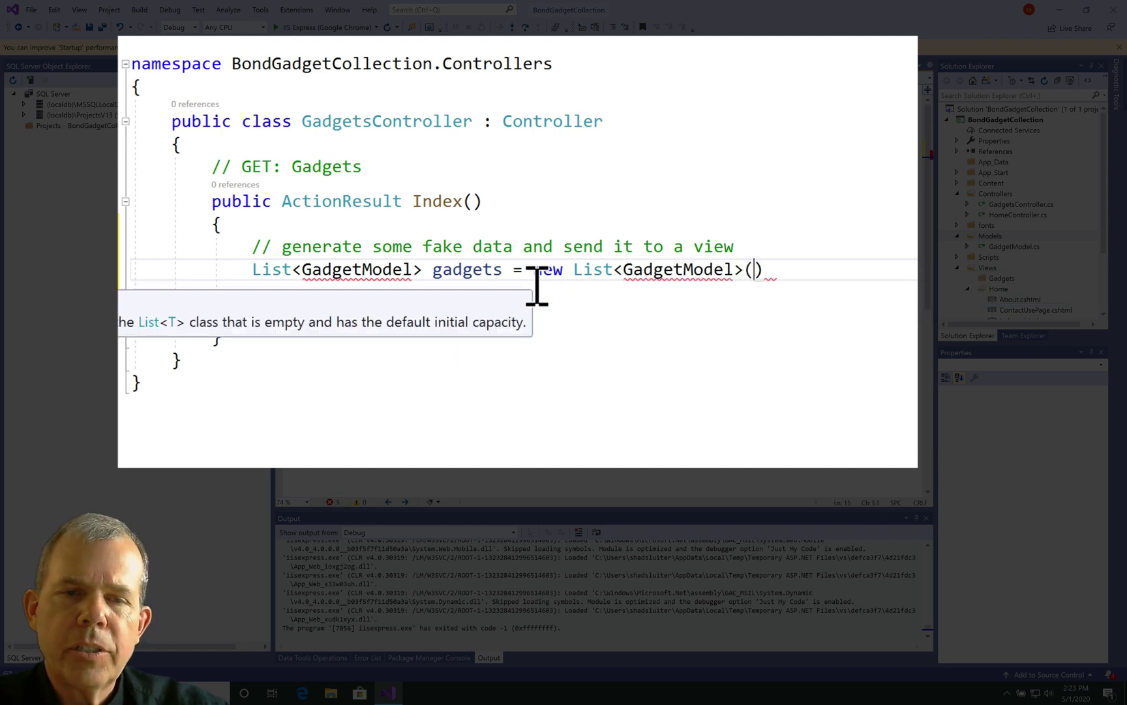
{"action": "type", "text": ");"}
{"action": "key", "text": "Return"}
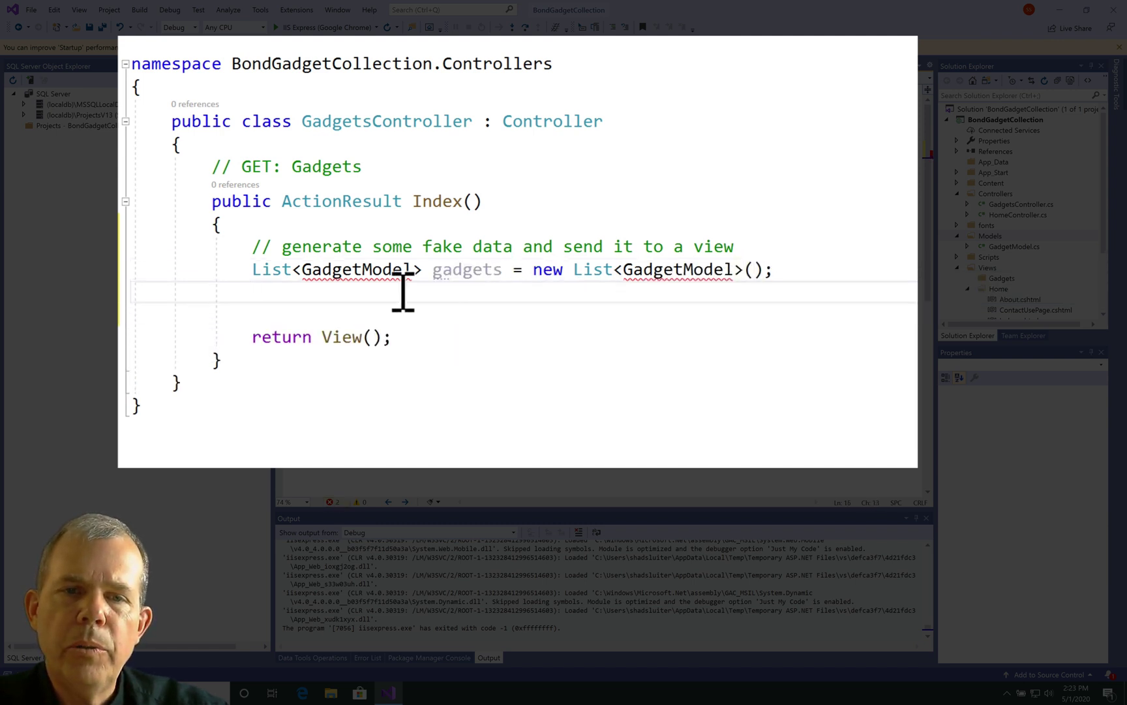
{"action": "left_click", "coordinate": [421, 336]}
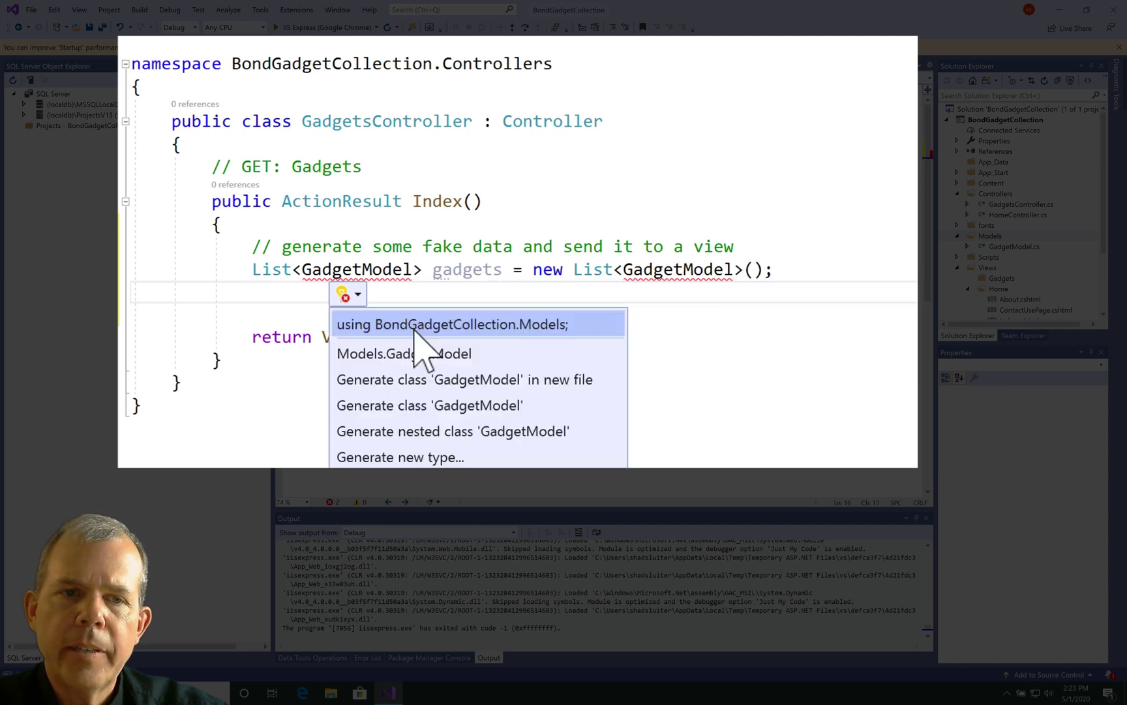
{"action": "left_click", "coordinate": [420, 336]}
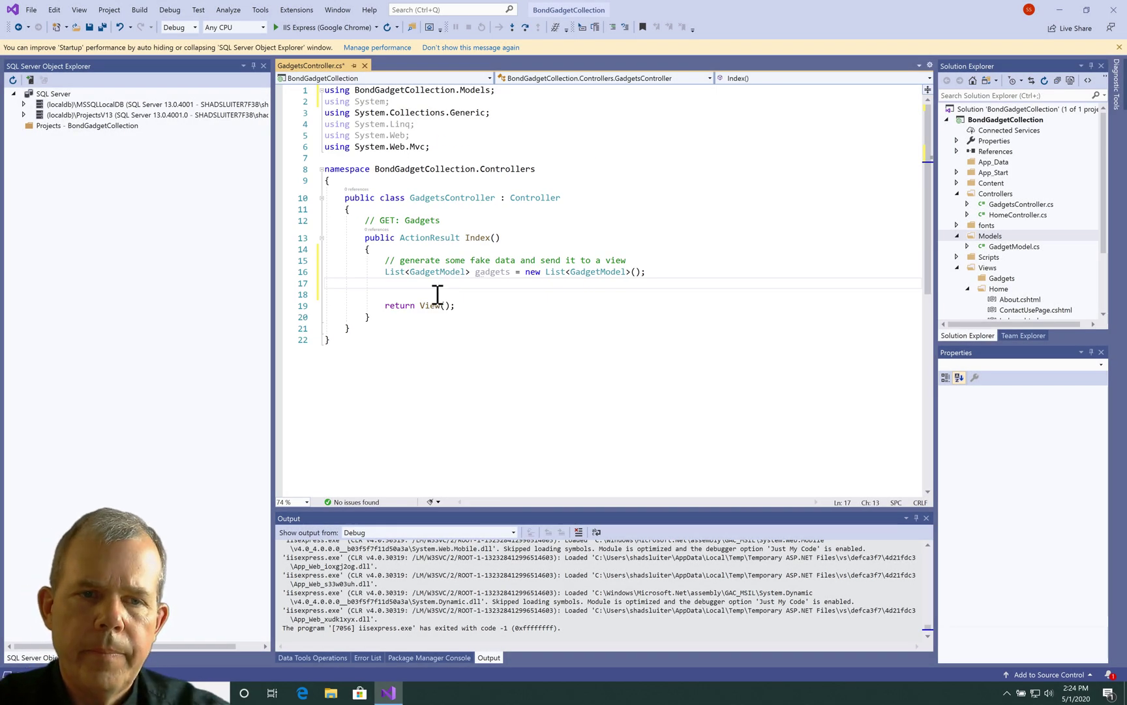
{"action": "type", "text": "gadgets"}
Add gadgets.Add(new GadgetModel(0, "Gun", "A secret gun", "Moonraker", "Actor name"));.
{"action": "key", "text": "Escape"}
{"action": "type", "text": ".A"}
{"action": "type", "text": "dd"}
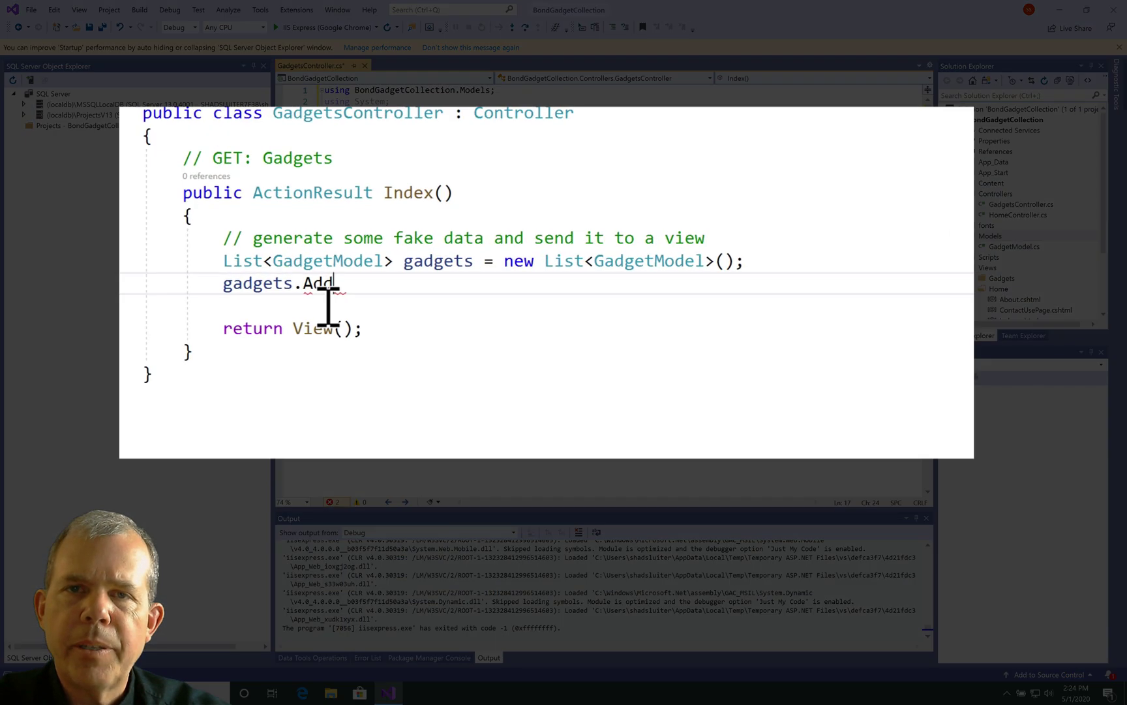
{"action": "type", "text": "(new Ga"}
{"action": "key", "text": "Tab"}
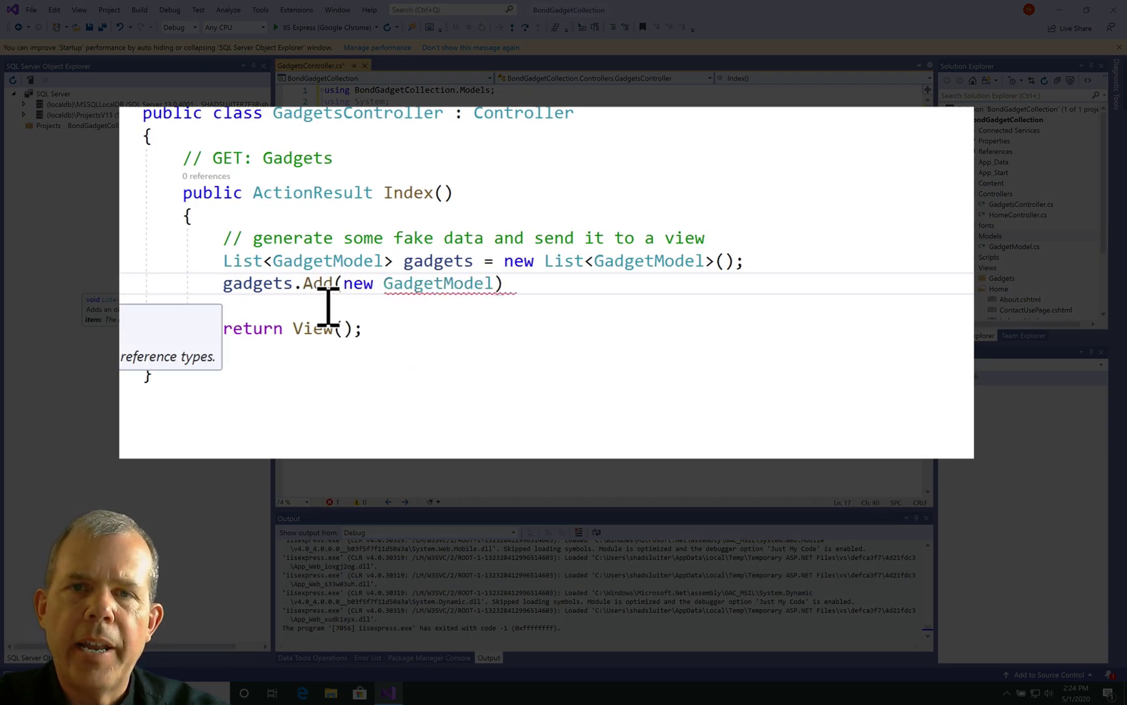
{"action": "type", "text": "(0"}
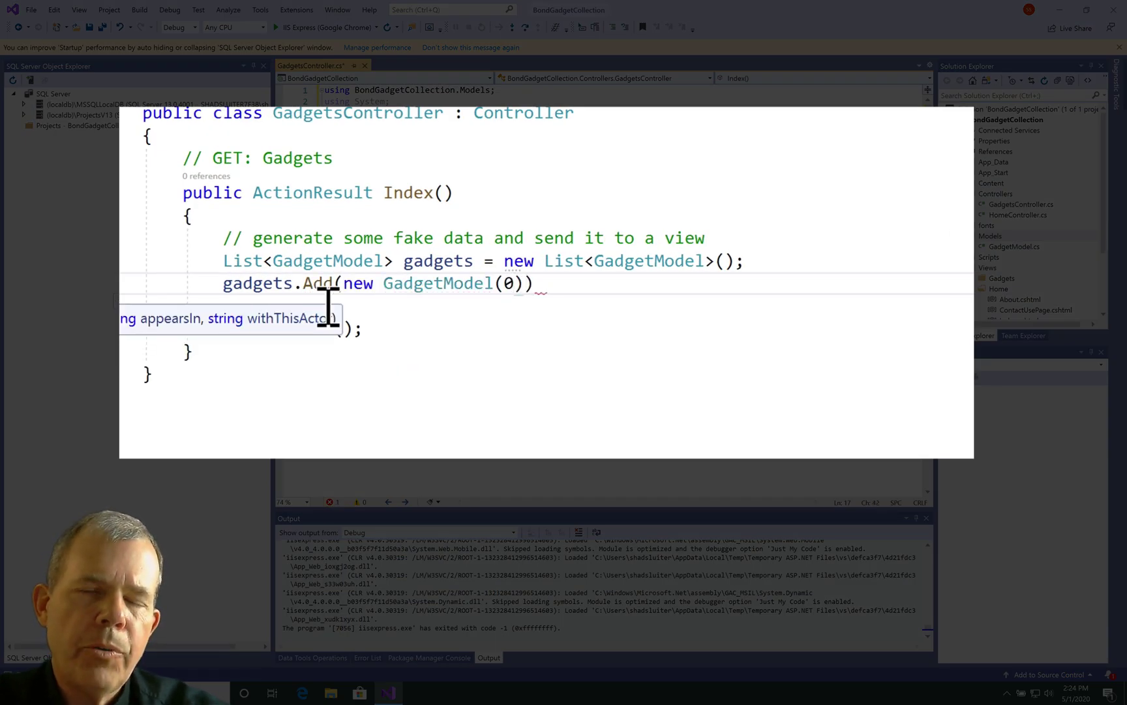
{"action": "type", "text": ", \""}
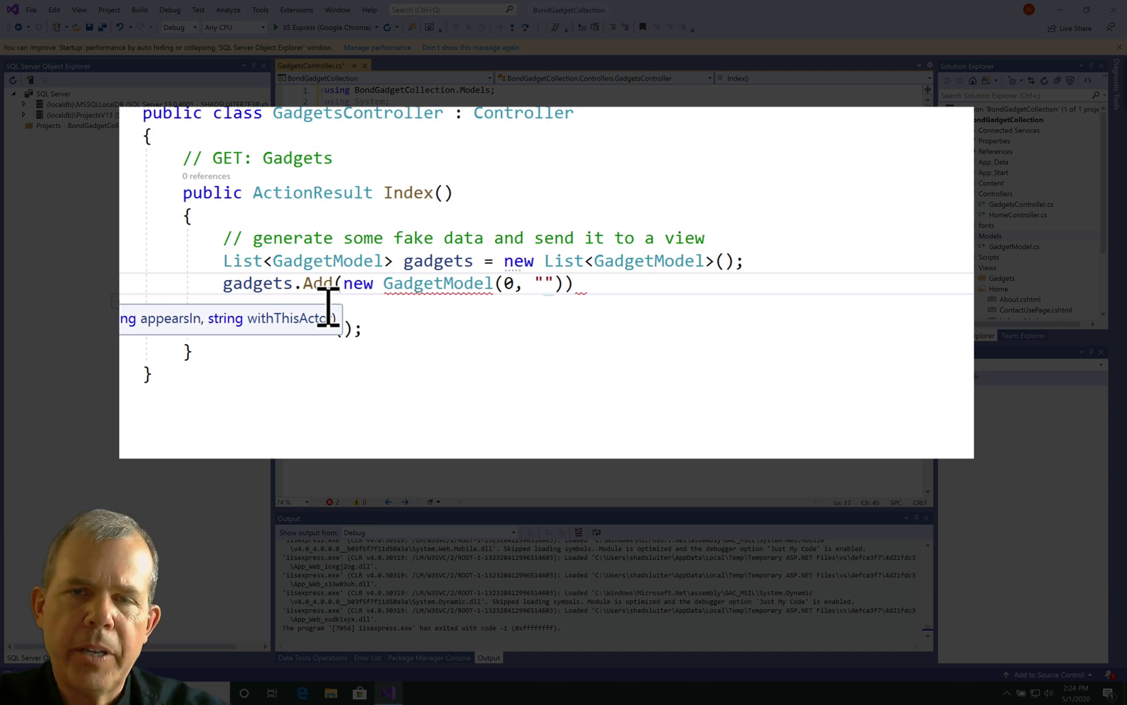
{"action": "type", "text": "Gun\", \""}
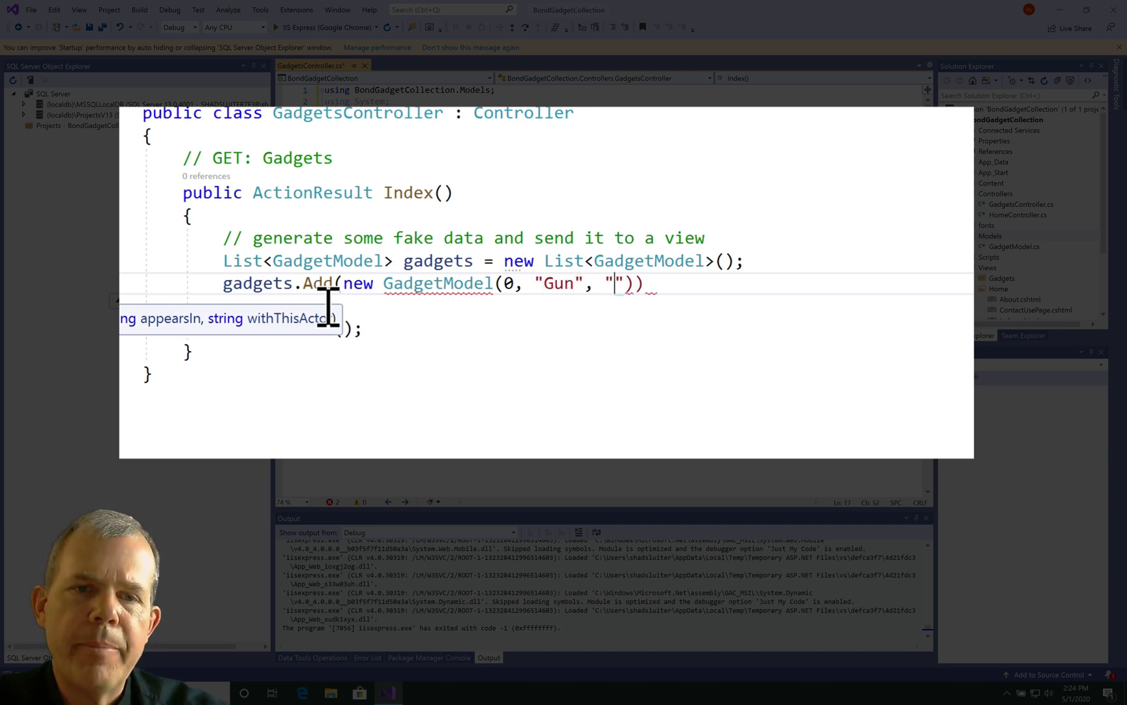
{"action": "type", "text": "A secret gun"}
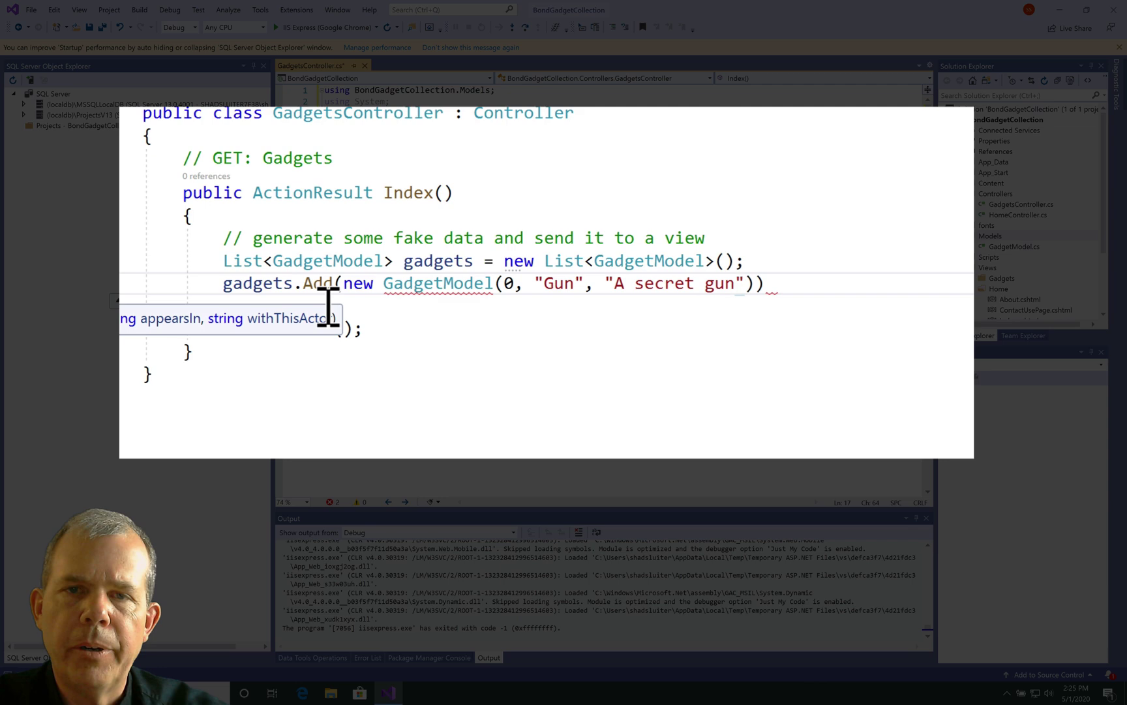
{"action": "type", "text": "\", \""}
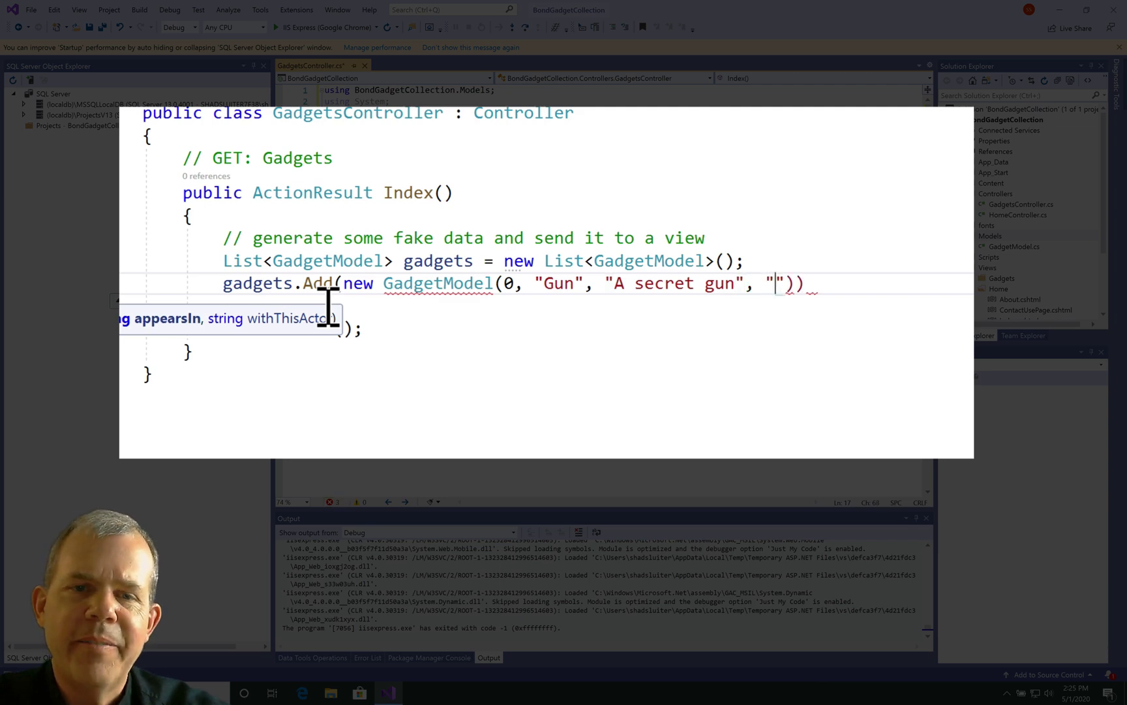
{"action": "type", "text": "Moonrake"}
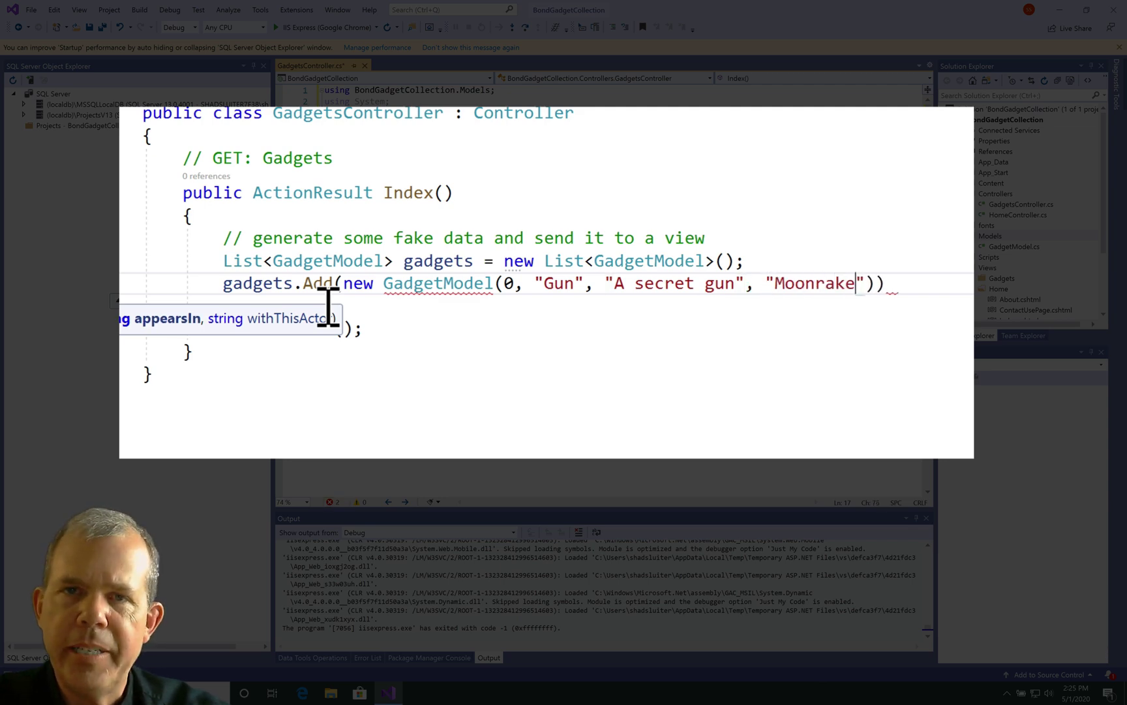
{"action": "type", "text": "r"}
{"action": "type", "text": "\", "}
{"action": "type", "text": "\"Act"}
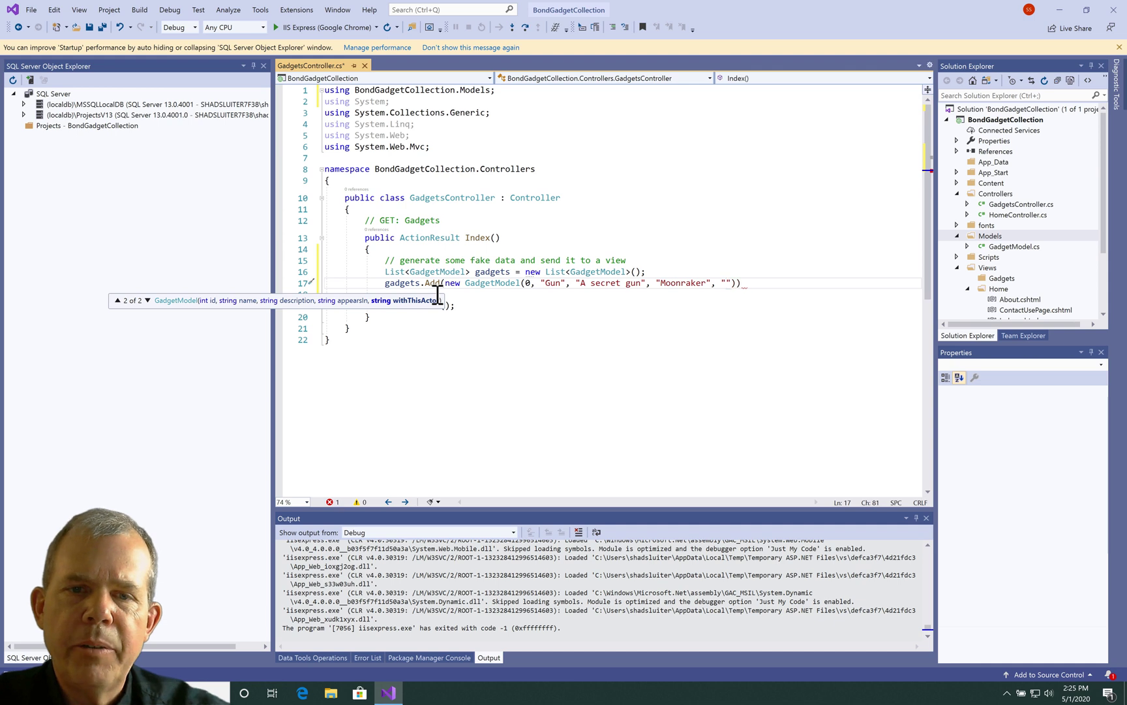
{"action": "type", "text": "or n"}
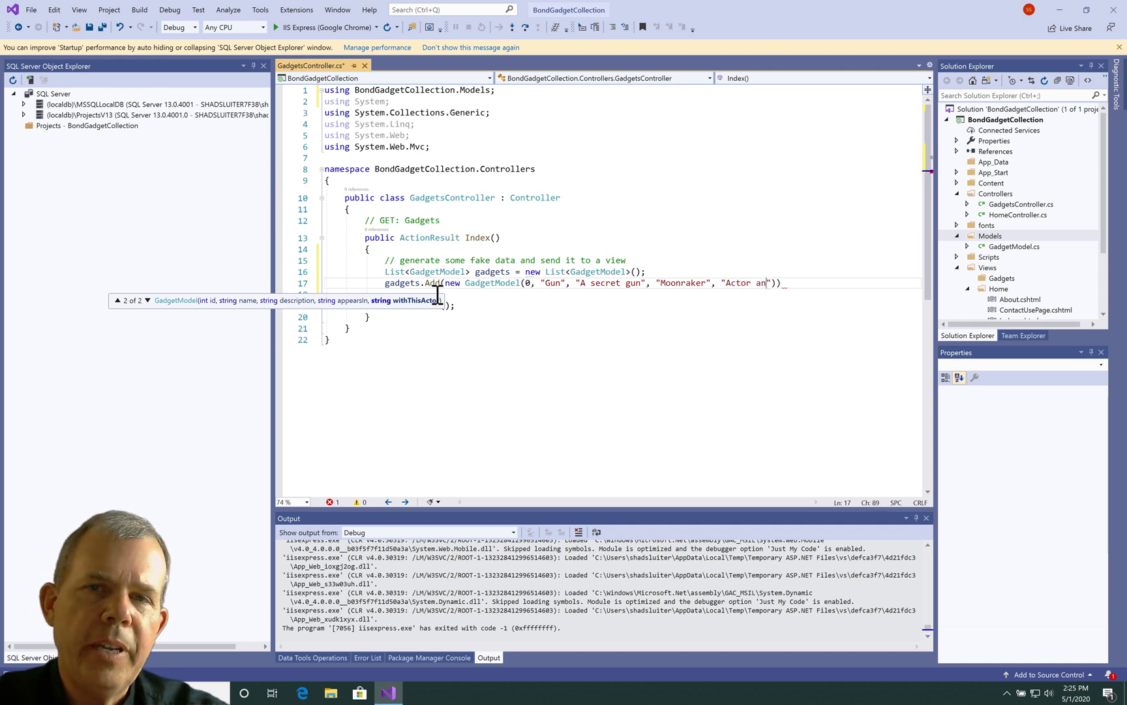
{"action": "type", "text": "ame\")"}
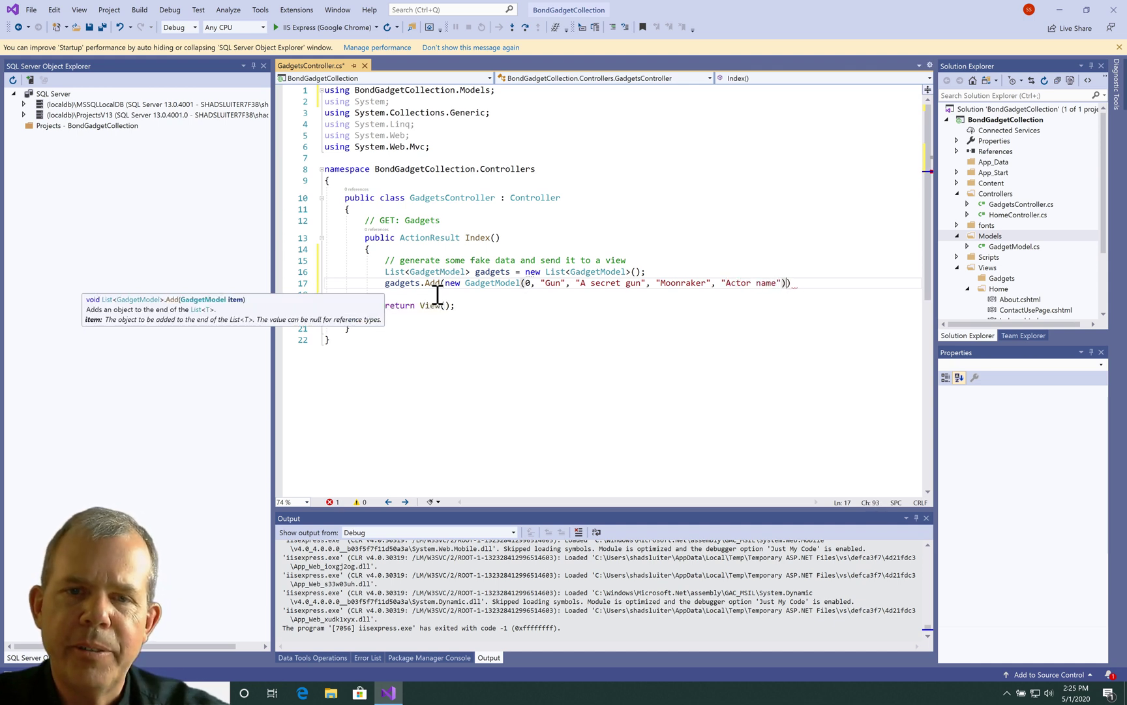
{"action": "type", "text": ")"}
{"action": "key", "text": "Return"}
{"action": "key", "text": "Return"}
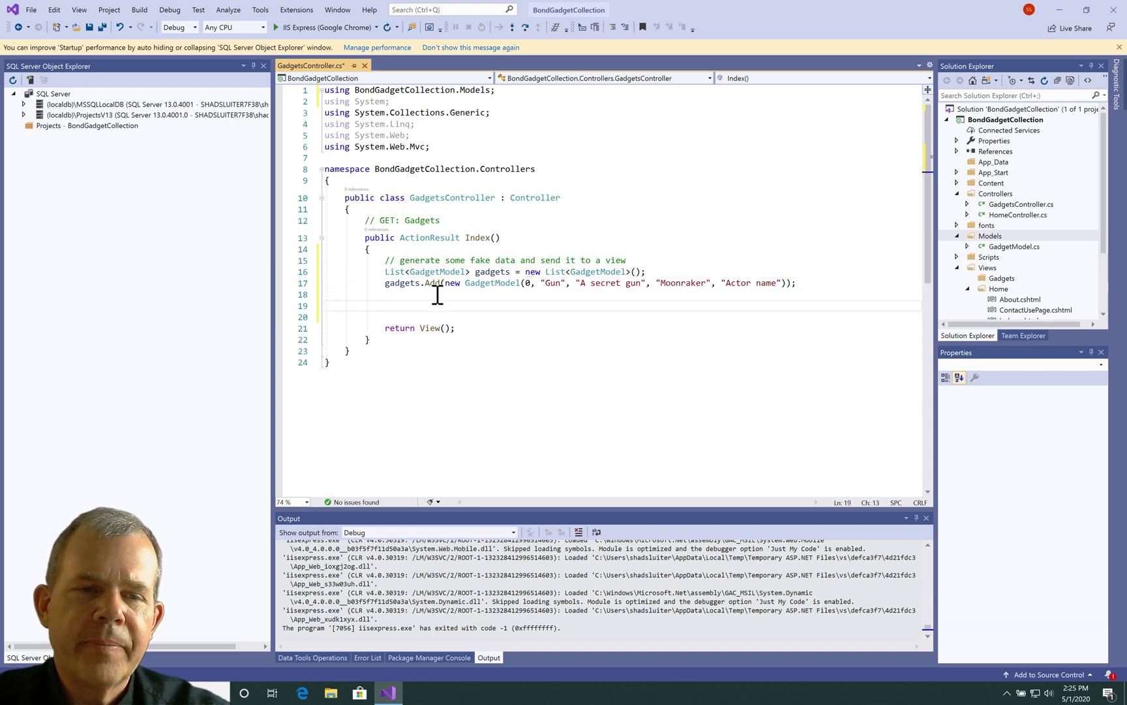
Duplicate the first gadgets.Add line three times below it.
{"action": "left_click_drag", "start_coordinate": [384, 283], "coordinate": [391, 301]}
{"action": "key", "text": "ctrl+c"}
{"action": "key", "text": "Down"}
{"action": "key", "text": "ctrl+v"}
{"action": "key", "text": "Return"}
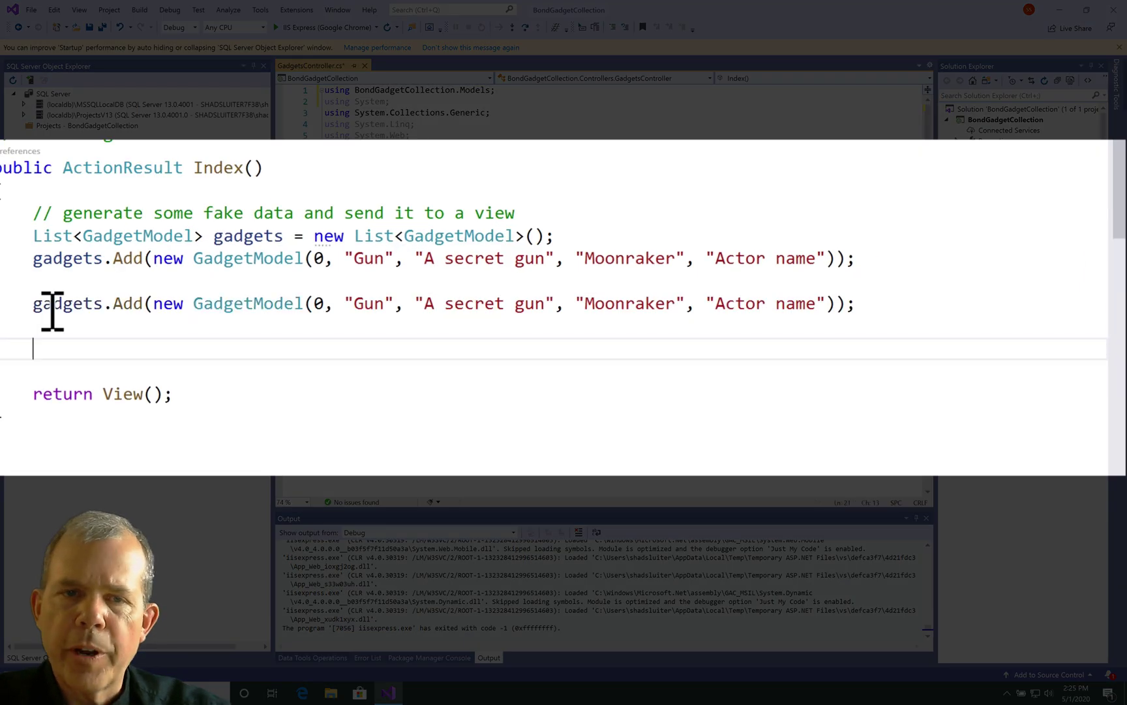
{"action": "key", "text": "ctrl+v"}
{"action": "key", "text": "Return"}
{"action": "key", "text": "ctrl+v"}
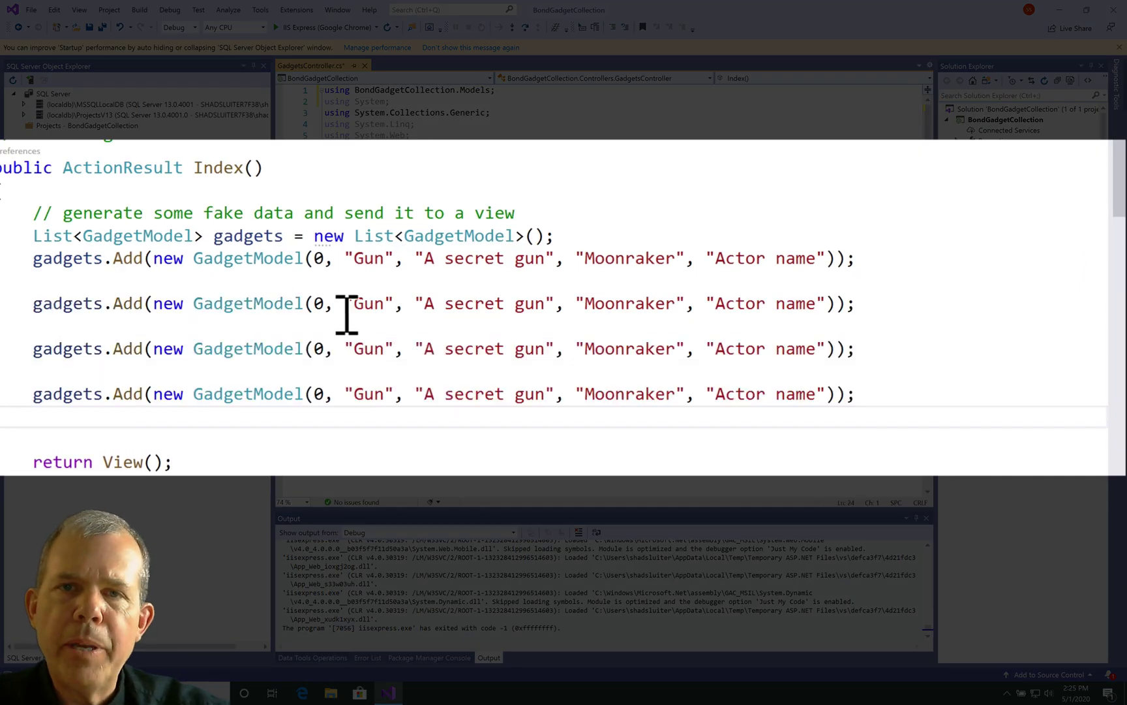
Change the copied gadget ids to 1, 2 and 3.
{"action": "double_click", "coordinate": [317, 303]}
{"action": "type", "text": "1"}
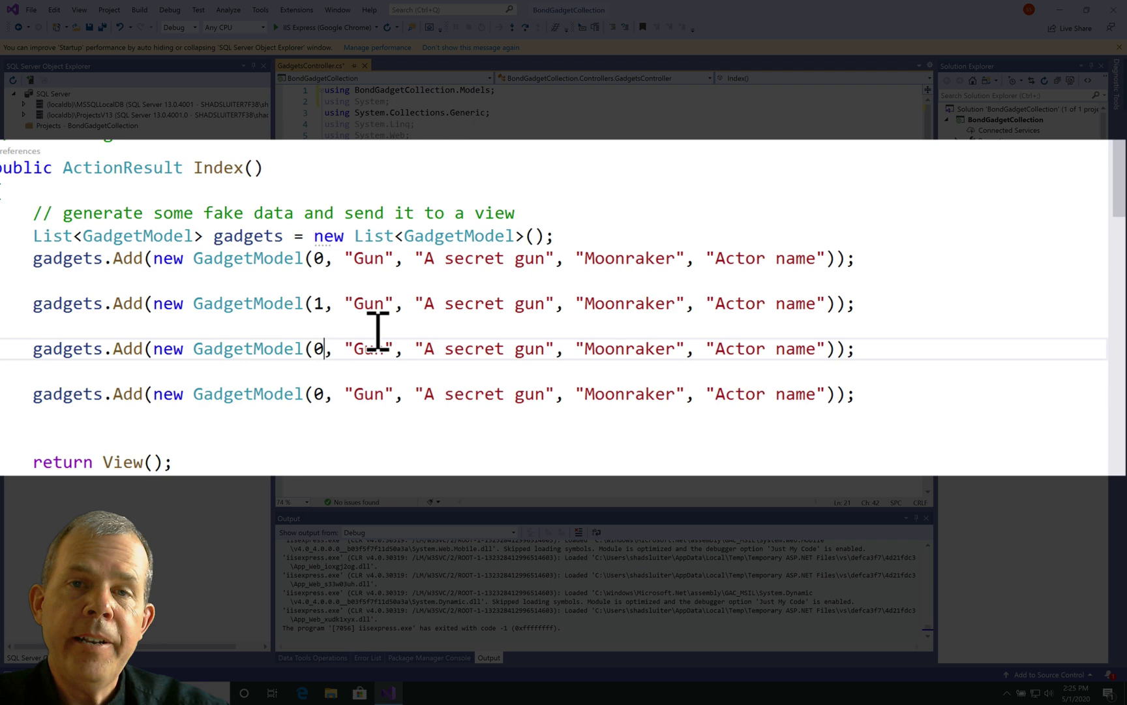
{"action": "key", "text": "Down"}
{"action": "key", "text": "Down"}
{"action": "key", "text": "BackSpace"}
{"action": "type", "text": "2"}
{"action": "key", "text": "Down"}
{"action": "key", "text": "Down"}
{"action": "key", "text": "BackSpace"}
{"action": "type", "text": "3"}
Rename the copies to Knife, Rope and Car with matching secret descriptions.
{"action": "double_click", "coordinate": [370, 304]}
{"action": "type", "text": "Ki"}
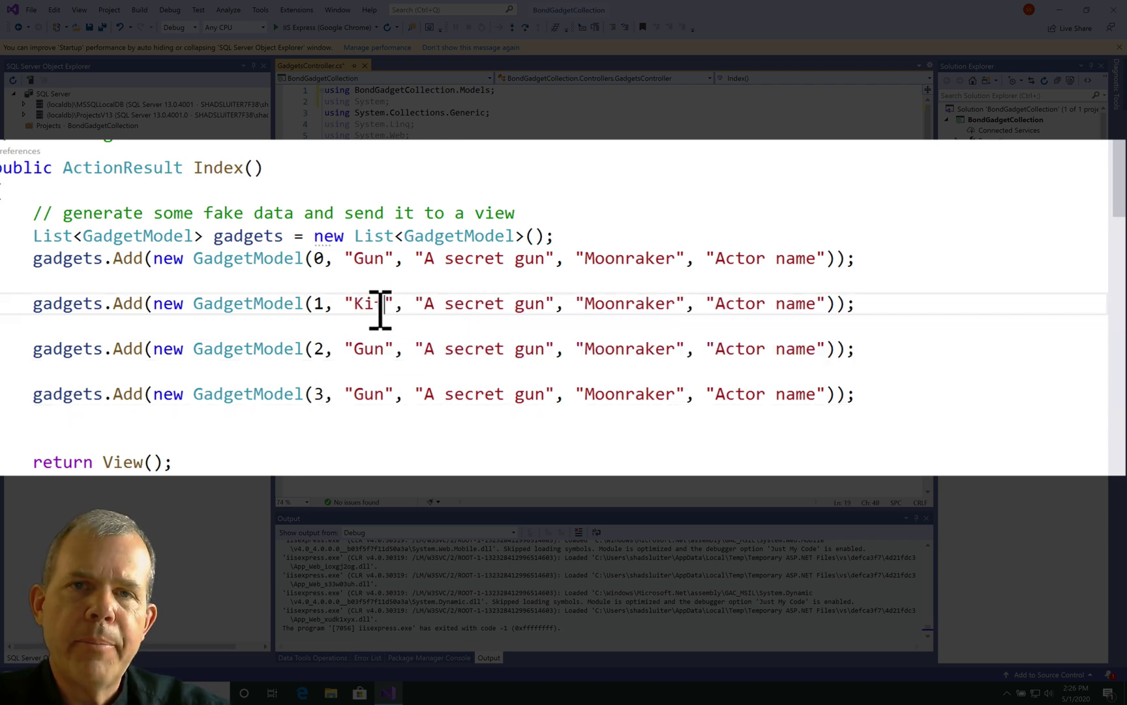
{"action": "type", "text": "fe"}
{"action": "key", "text": "Left"}
{"action": "key", "text": "Left"}
{"action": "key", "text": "Left"}
{"action": "type", "text": "n"}
{"action": "double_click", "coordinate": [373, 349]}
{"action": "type", "text": "R"}
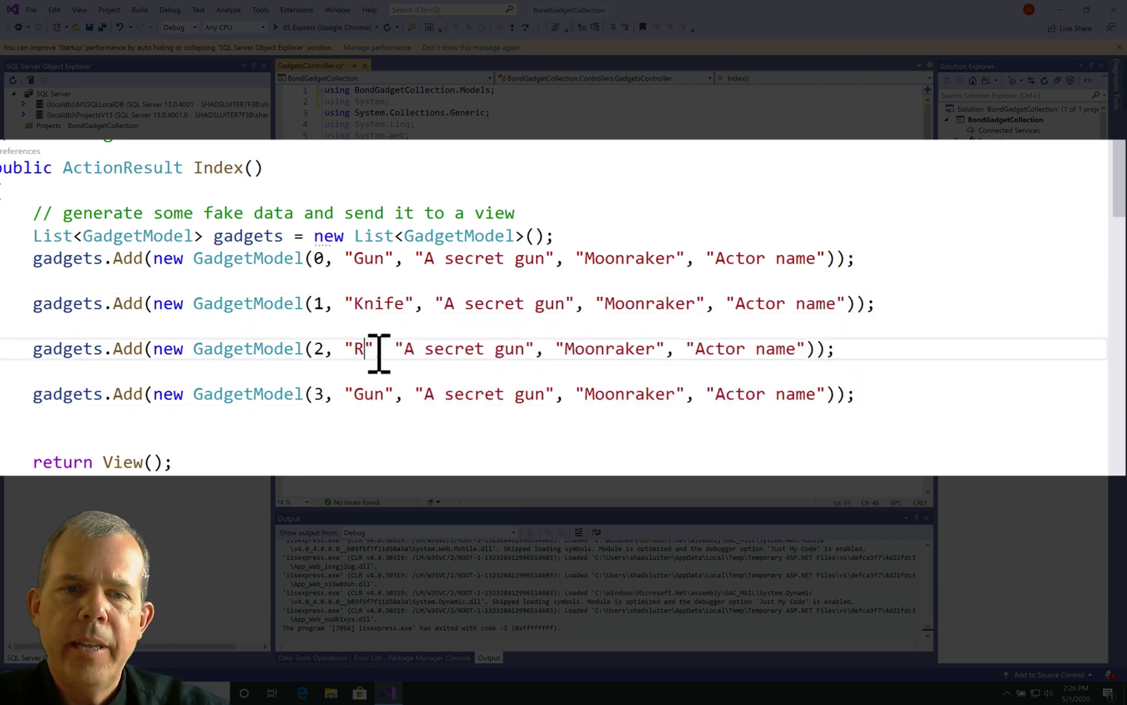
{"action": "type", "text": "ope"}
{"action": "double_click", "coordinate": [368, 394]}
{"action": "type", "text": "Car"}
{"action": "double_click", "coordinate": [550, 303]}
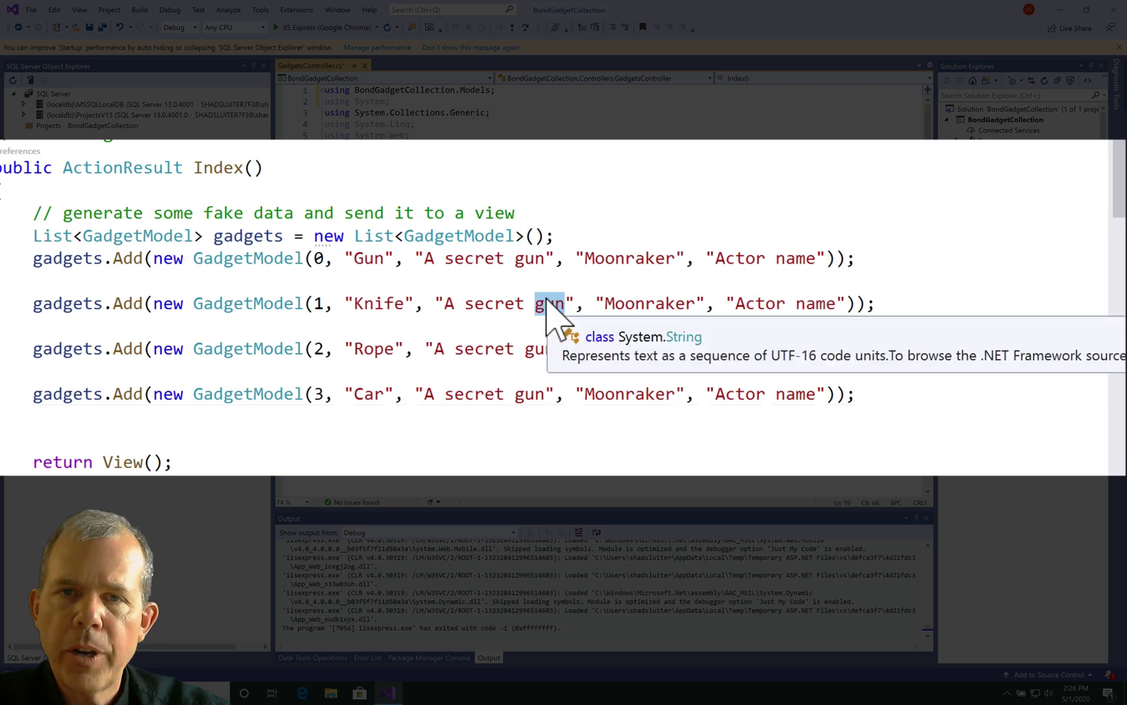
{"action": "type", "text": "knife"}
{"action": "double_click", "coordinate": [540, 349]}
{"action": "type", "text": "rope"}
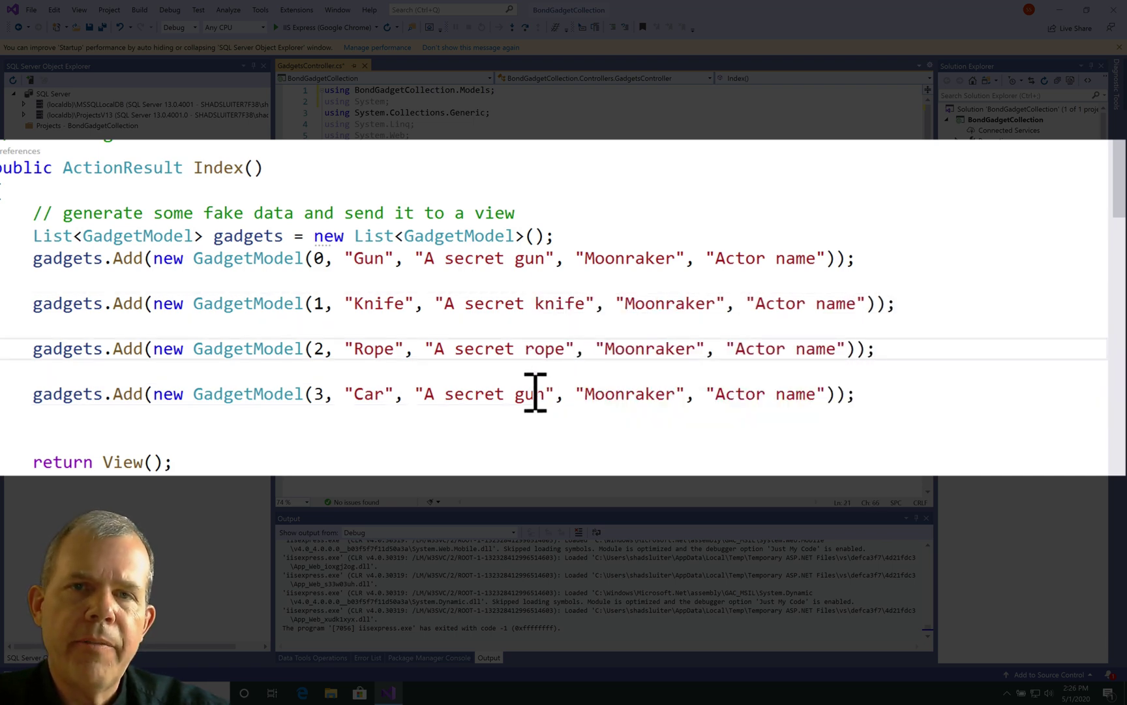
{"action": "double_click", "coordinate": [534, 394]}
{"action": "type", "text": "car"}
{"action": "left_click", "coordinate": [443, 429]}
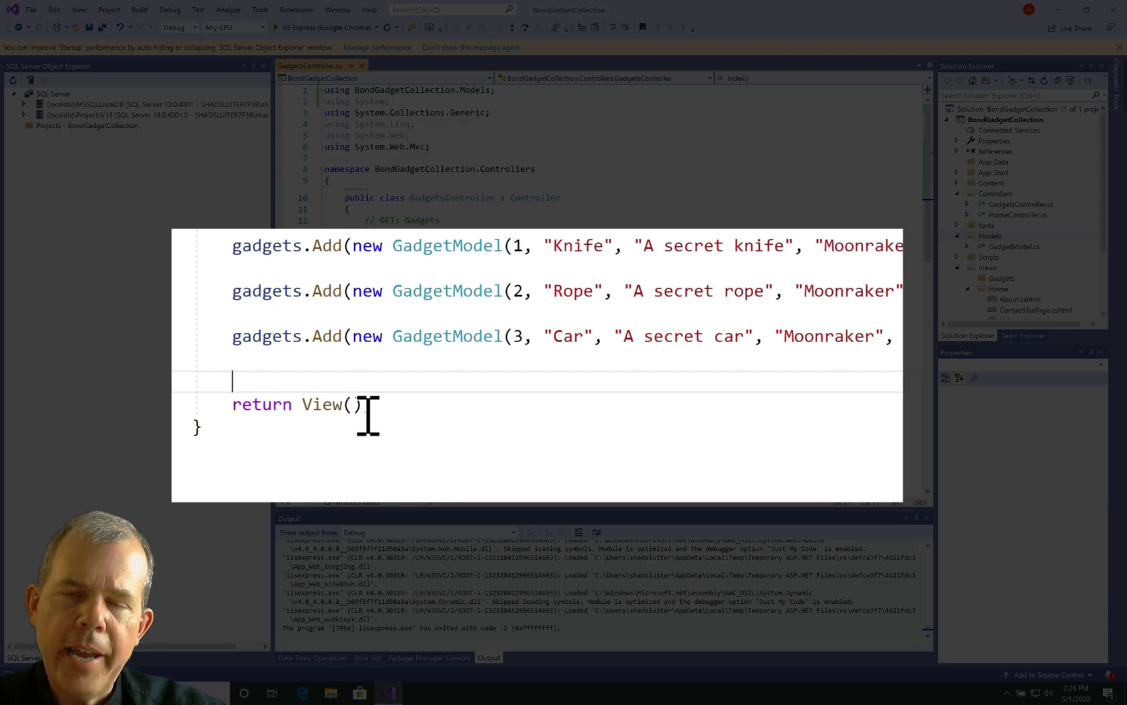
Make Index return View("Index", gadgets), passing the gadgets list as the model.
{"action": "left_click", "coordinate": [447, 386]}
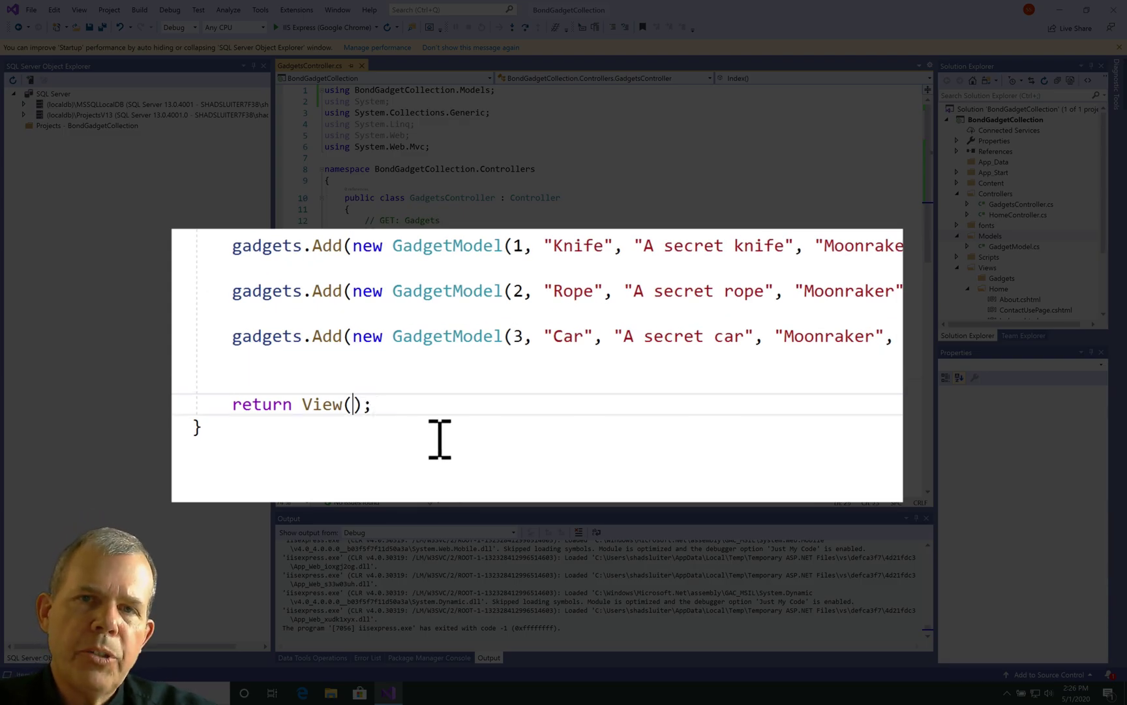
{"action": "type", "text": "\"Index"}
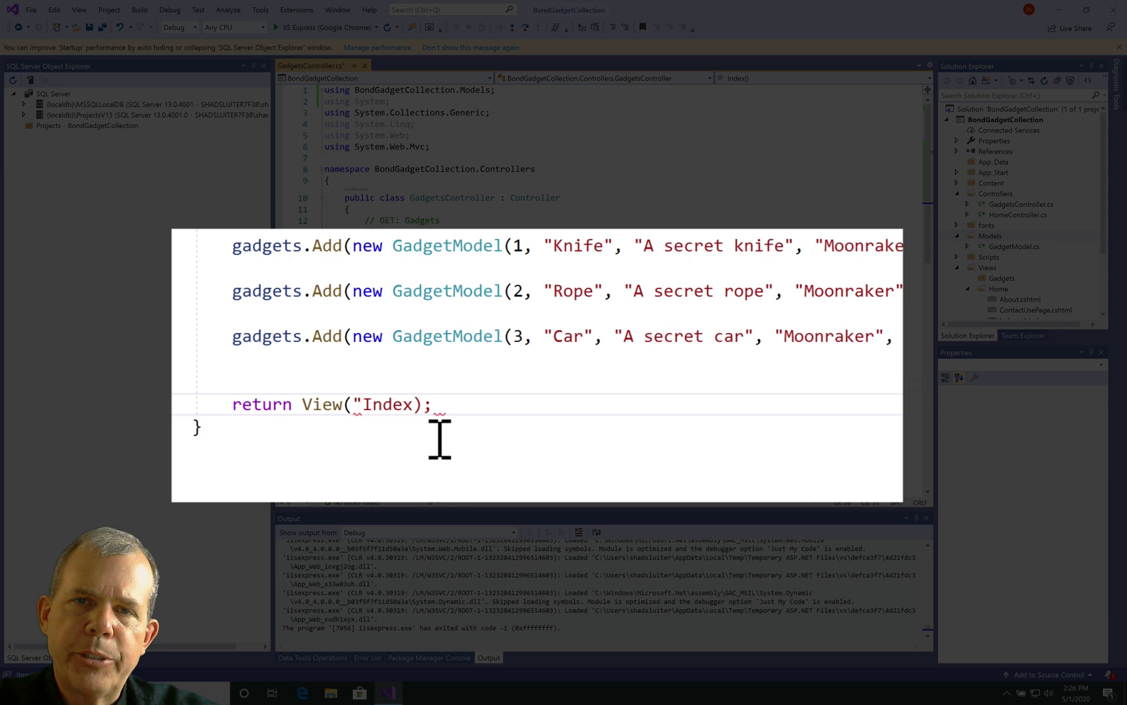
{"action": "type", "text": "\", "}
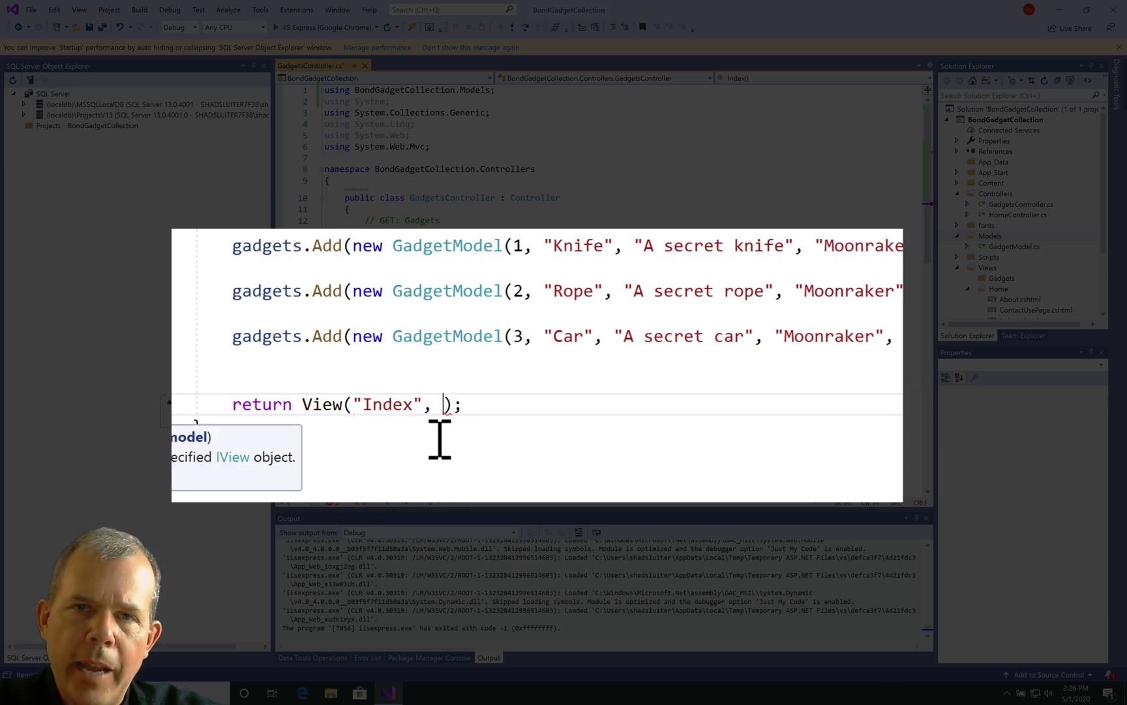
{"action": "type", "text": "gadgets"}
{"action": "key", "text": "End"}
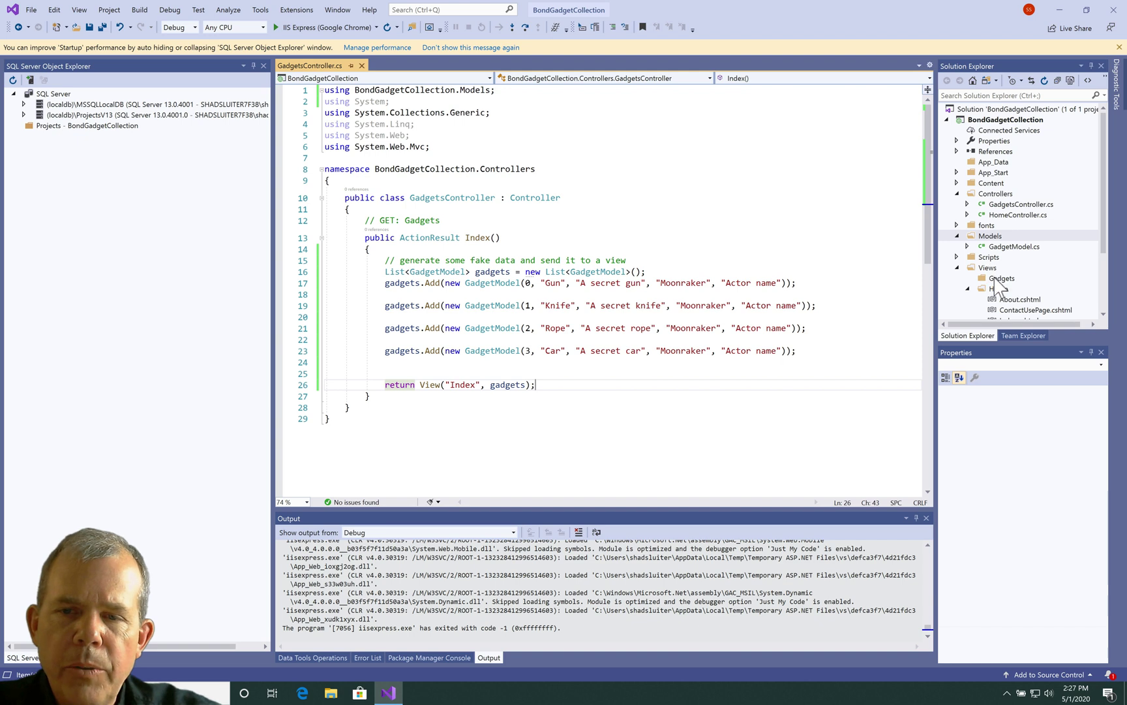
{"action": "left_click", "coordinate": [1003, 278]}
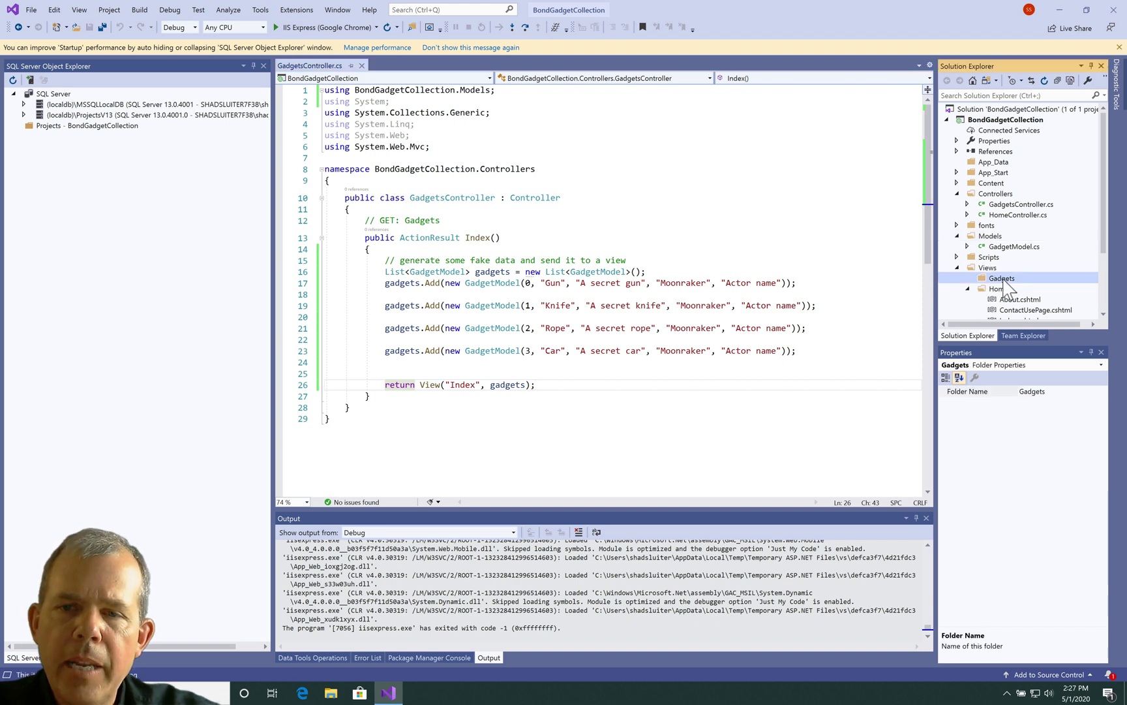
Start Add View for the Index view and choose the List template.
{"action": "right_click", "coordinate": [462, 393]}
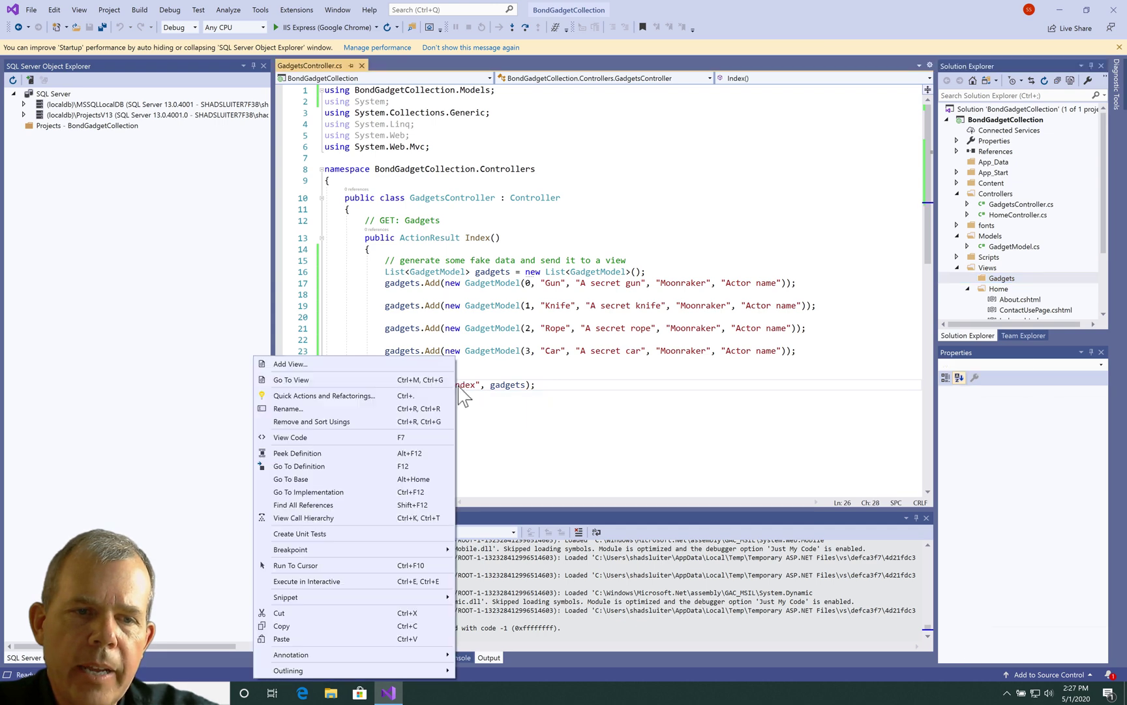
{"action": "left_click", "coordinate": [441, 365]}
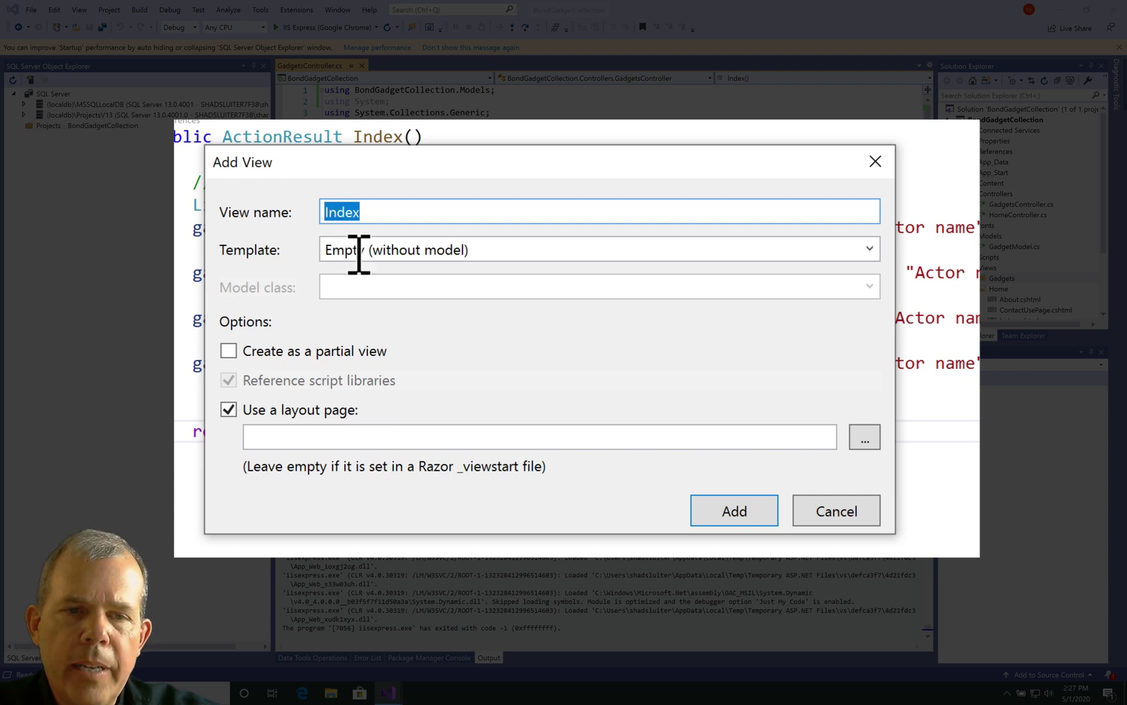
{"action": "left_click", "coordinate": [871, 250]}
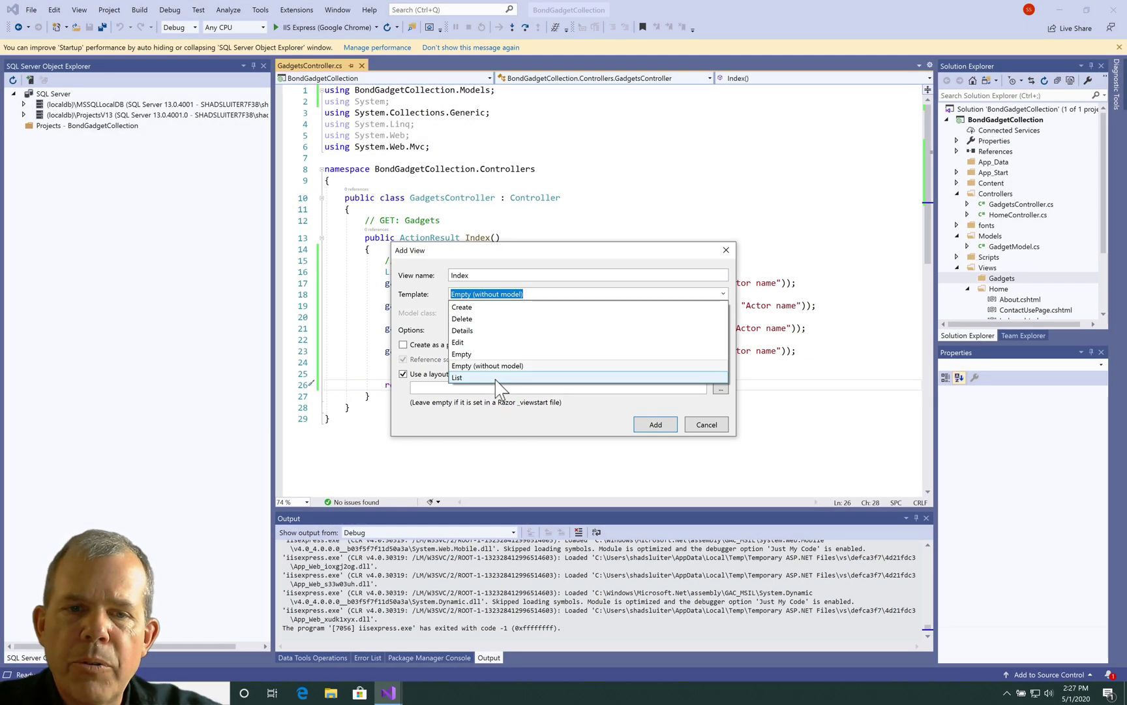
{"action": "left_click", "coordinate": [496, 379]}
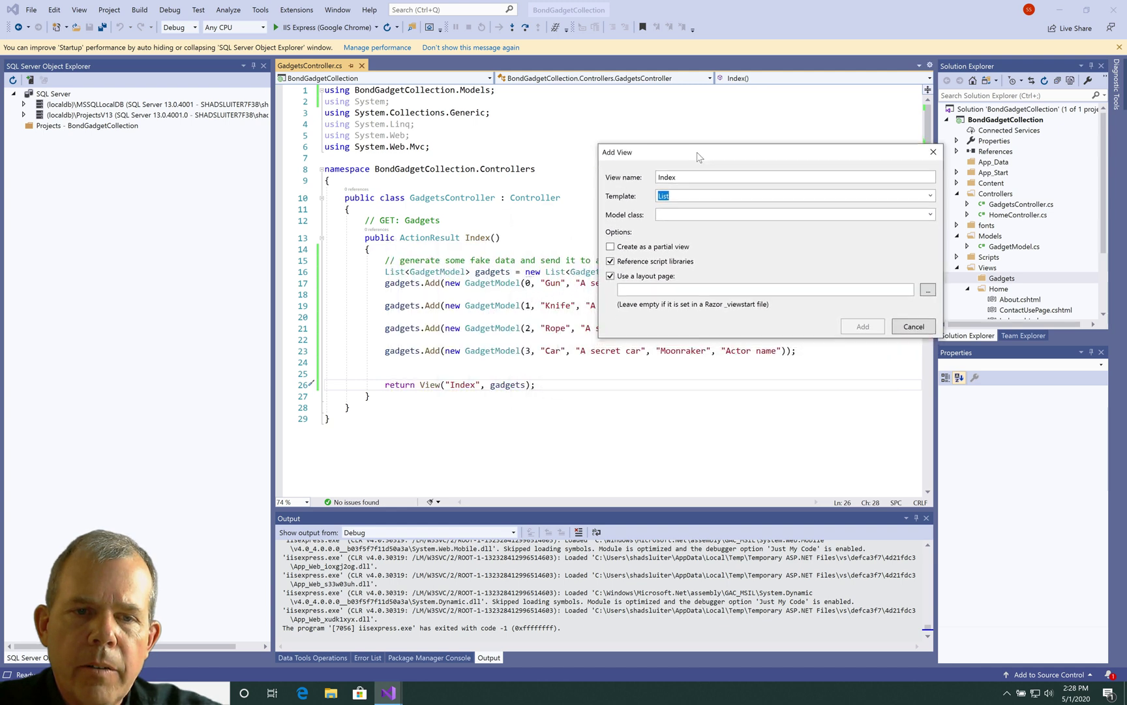
{"action": "left_click_drag", "start_coordinate": [490, 257], "coordinate": [700, 146]}
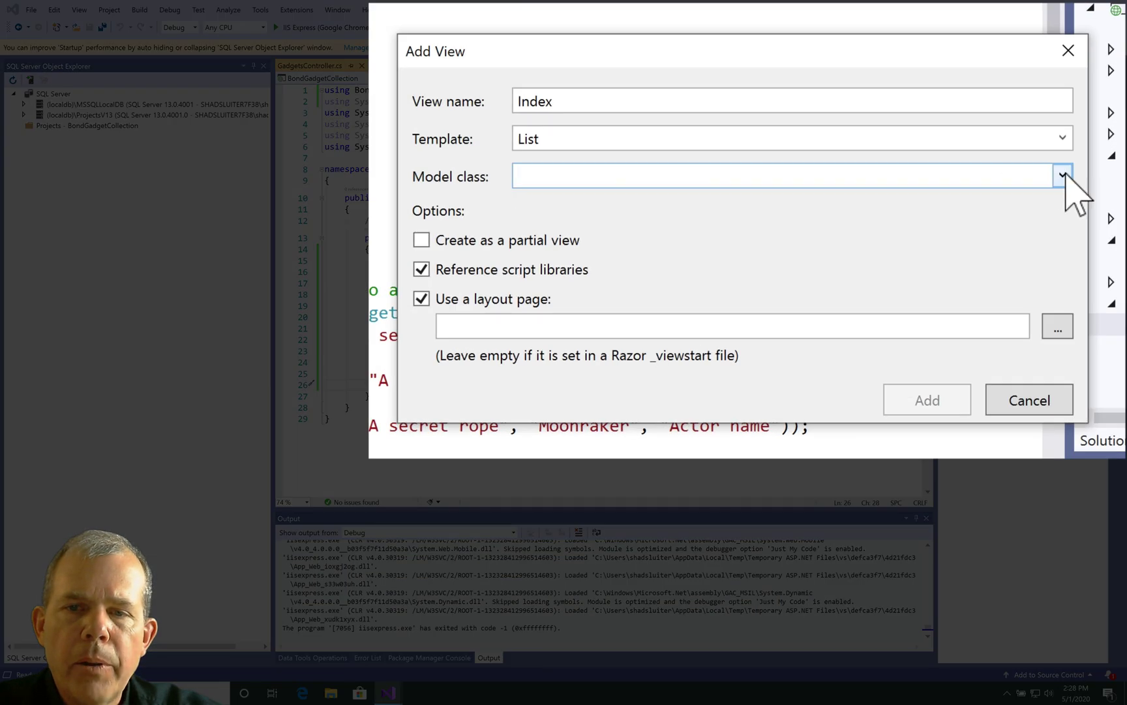
Select GadgetModel (BondGadgetCollection.Models) as the view's model class, leaving partial view unchecked.
{"action": "left_click", "coordinate": [1064, 176]}
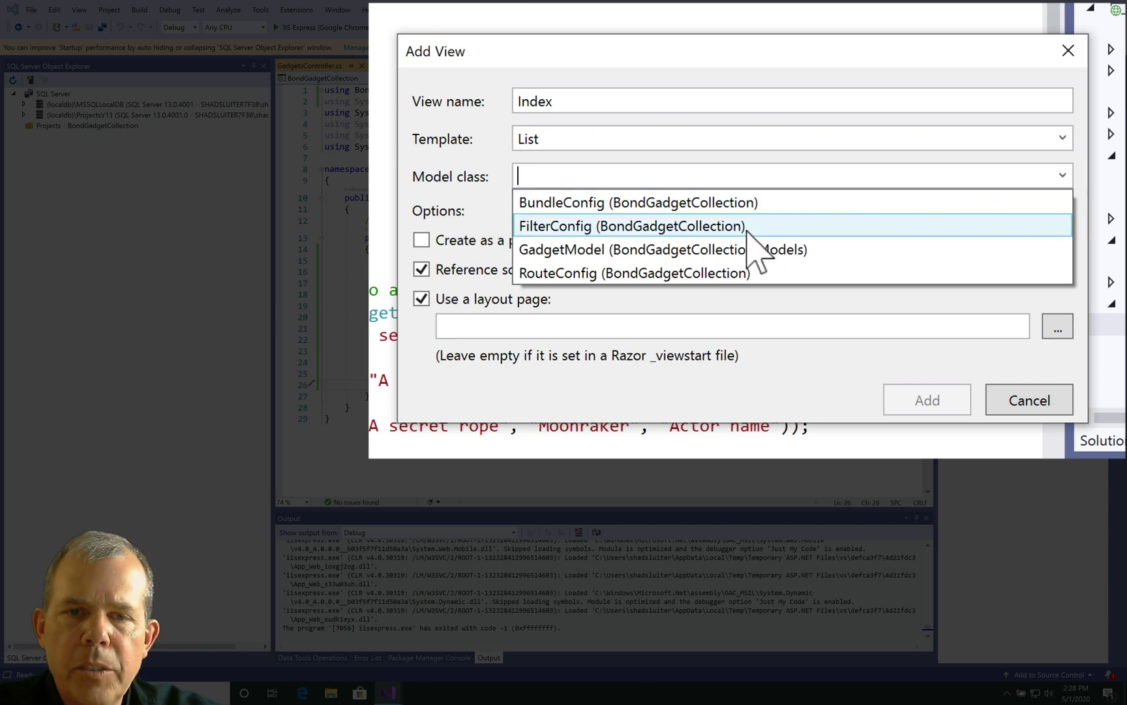
{"action": "left_click", "coordinate": [577, 252]}
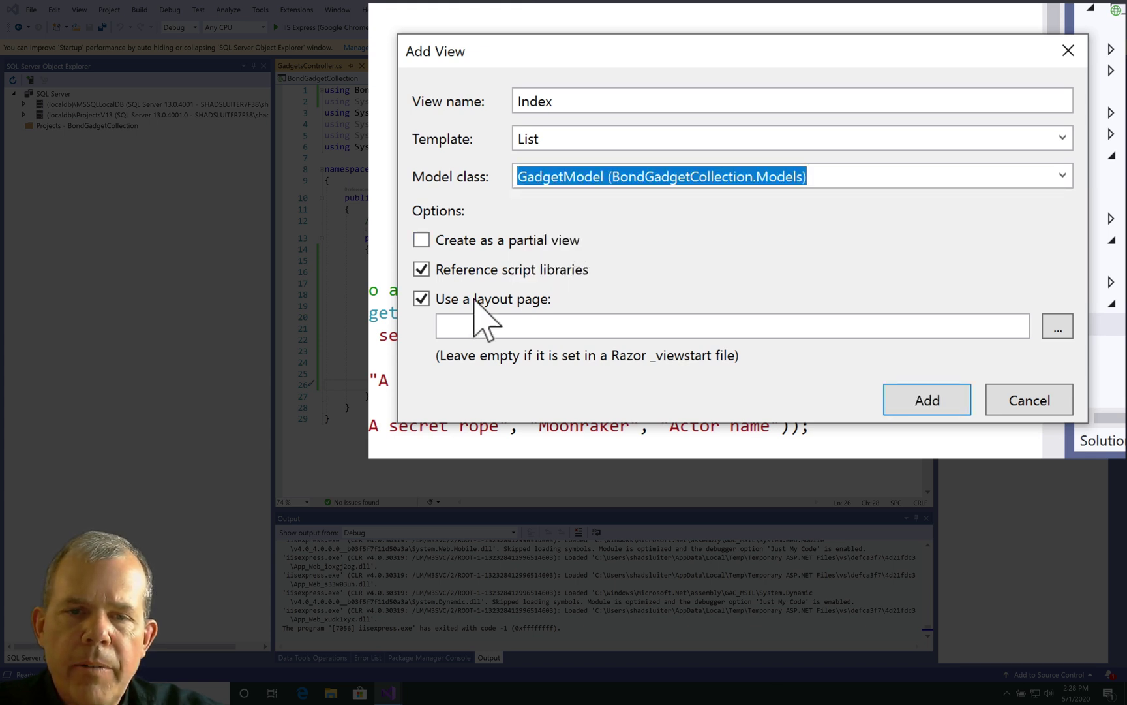
{"action": "left_click", "coordinate": [447, 240]}
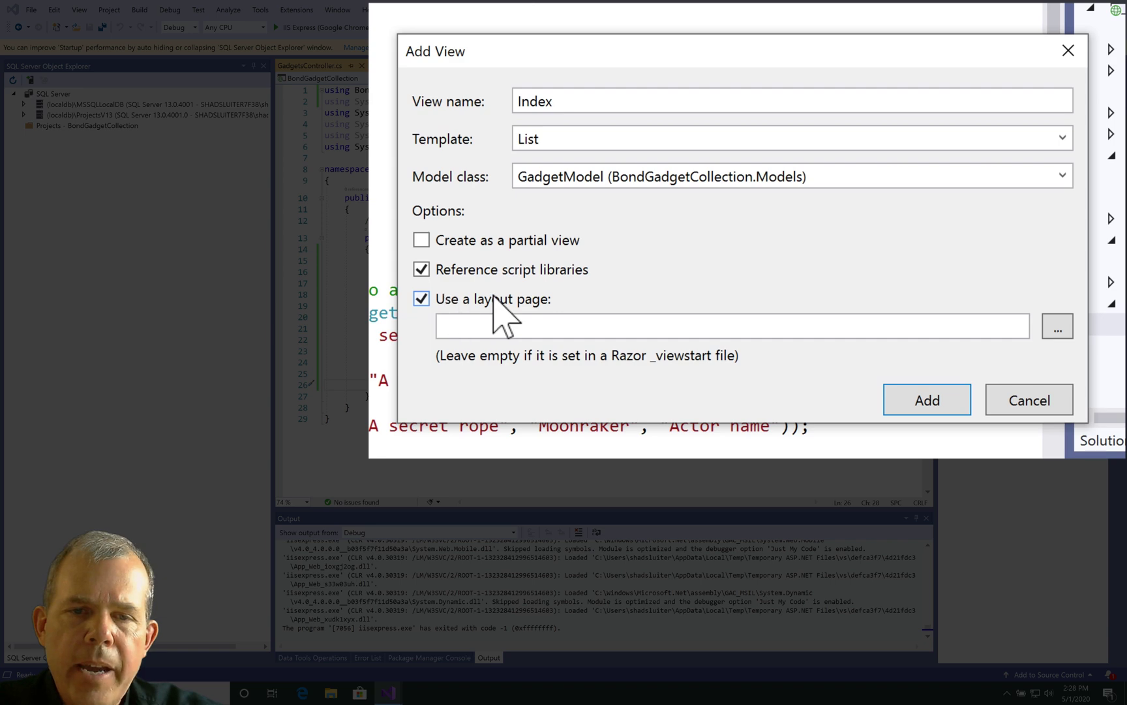
Pick Views/Shared/_Layout.cshtml as the layout page and add the Index.cshtml view.
{"action": "left_click", "coordinate": [1067, 324]}
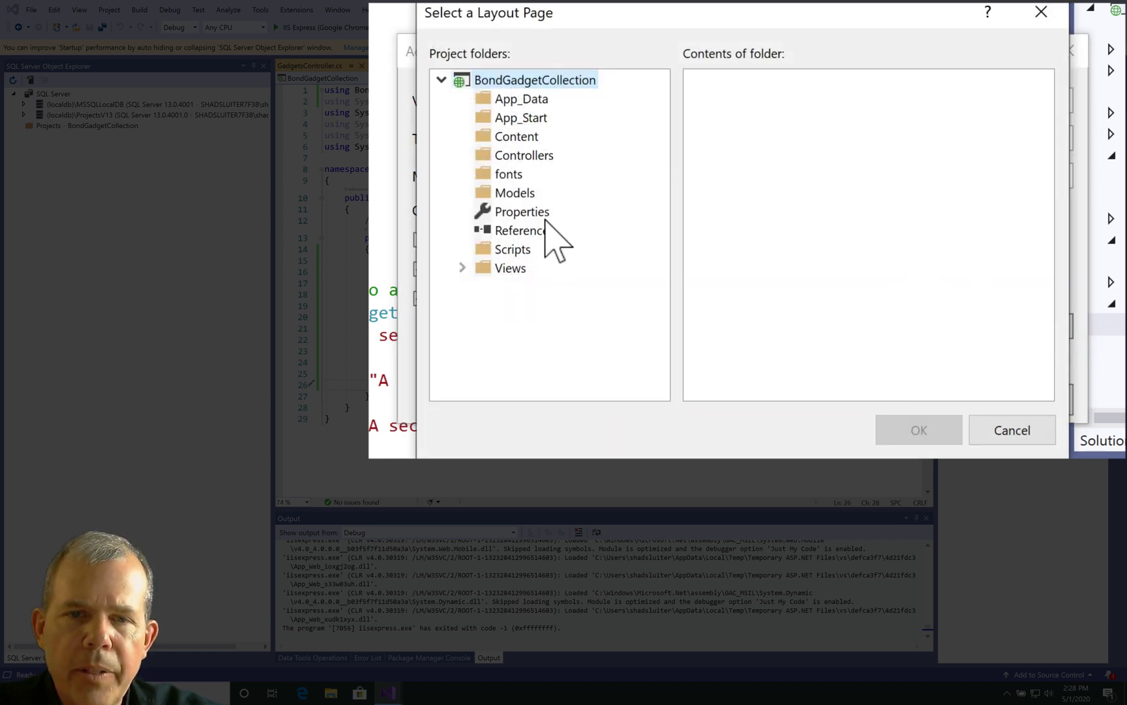
{"action": "left_click", "coordinate": [462, 268]}
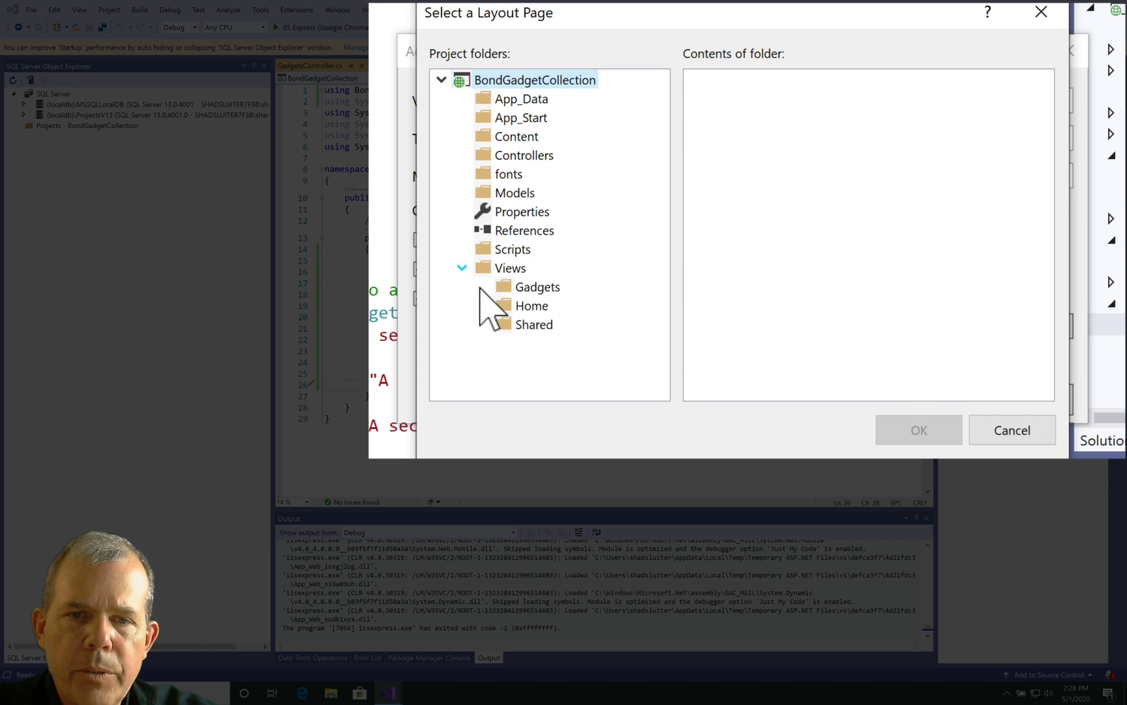
{"action": "left_click", "coordinate": [518, 324]}
{"action": "left_click", "coordinate": [741, 80]}
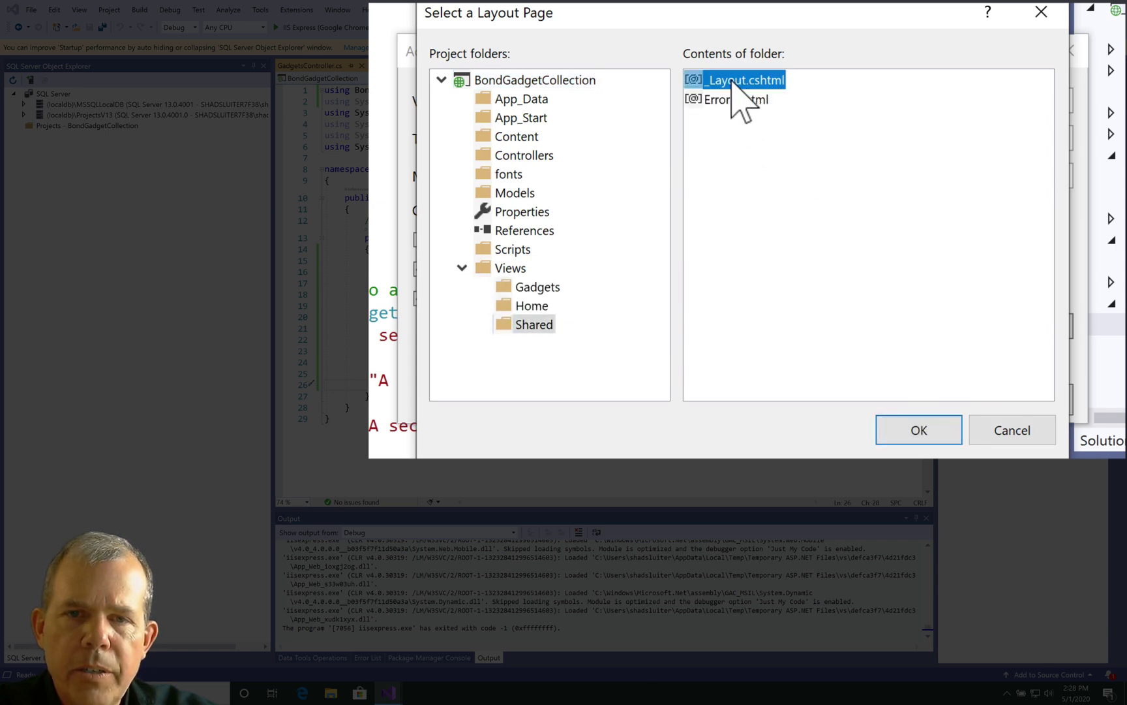
{"action": "left_click", "coordinate": [910, 424]}
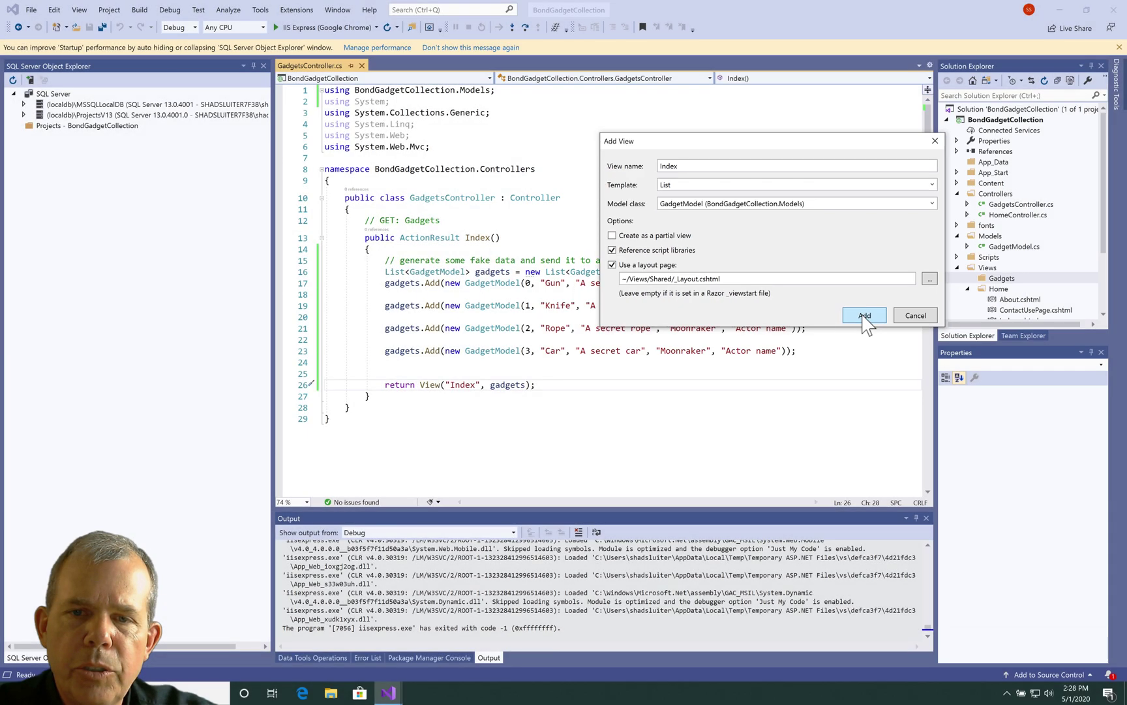
{"action": "left_click", "coordinate": [864, 316]}
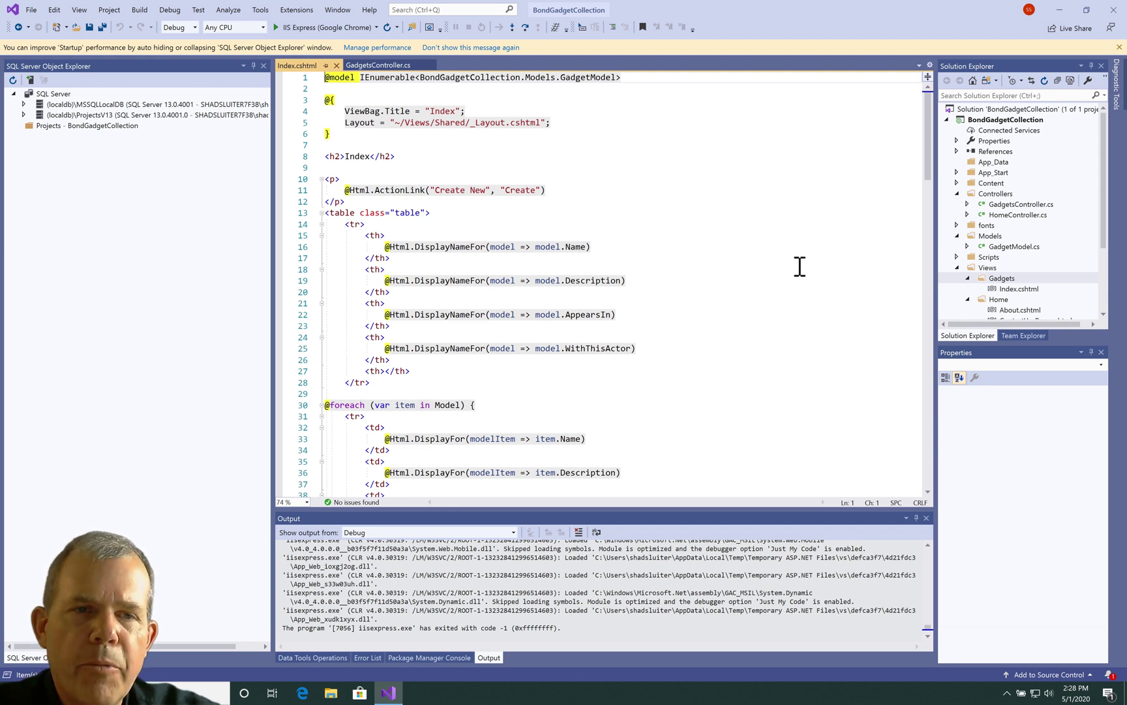
{"action": "scroll", "coordinate": [615, 252], "scroll_direction": "down", "scroll_amount": 3}
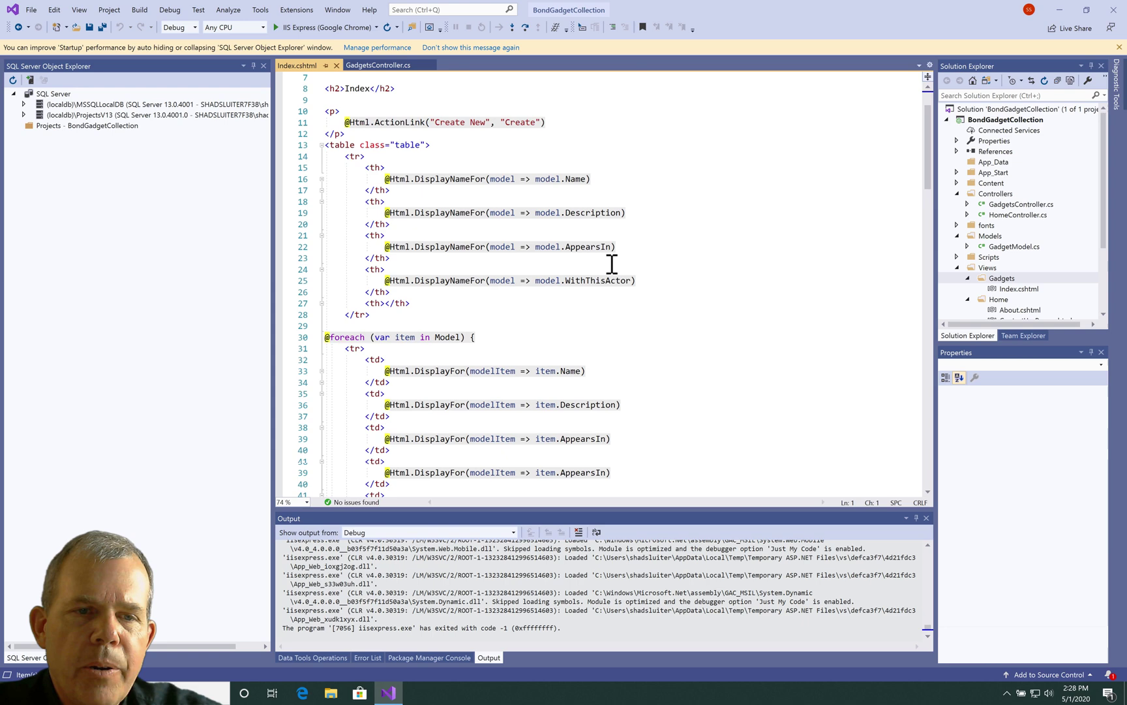
{"action": "scroll", "coordinate": [612, 264], "scroll_direction": "down", "scroll_amount": 5}
{"action": "scroll", "coordinate": [612, 266], "scroll_direction": "up", "scroll_amount": 1}
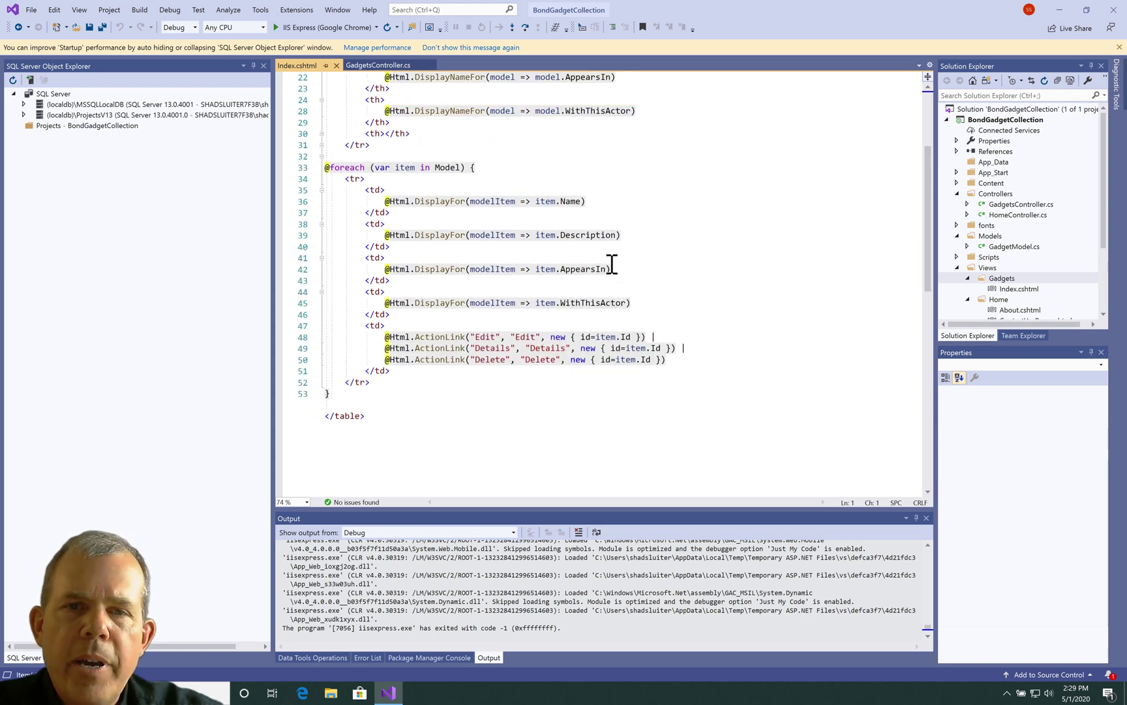
{"action": "scroll", "coordinate": [612, 266], "scroll_direction": "up", "scroll_amount": 6}
{"action": "scroll", "coordinate": [612, 264], "scroll_direction": "up", "scroll_amount": 1}
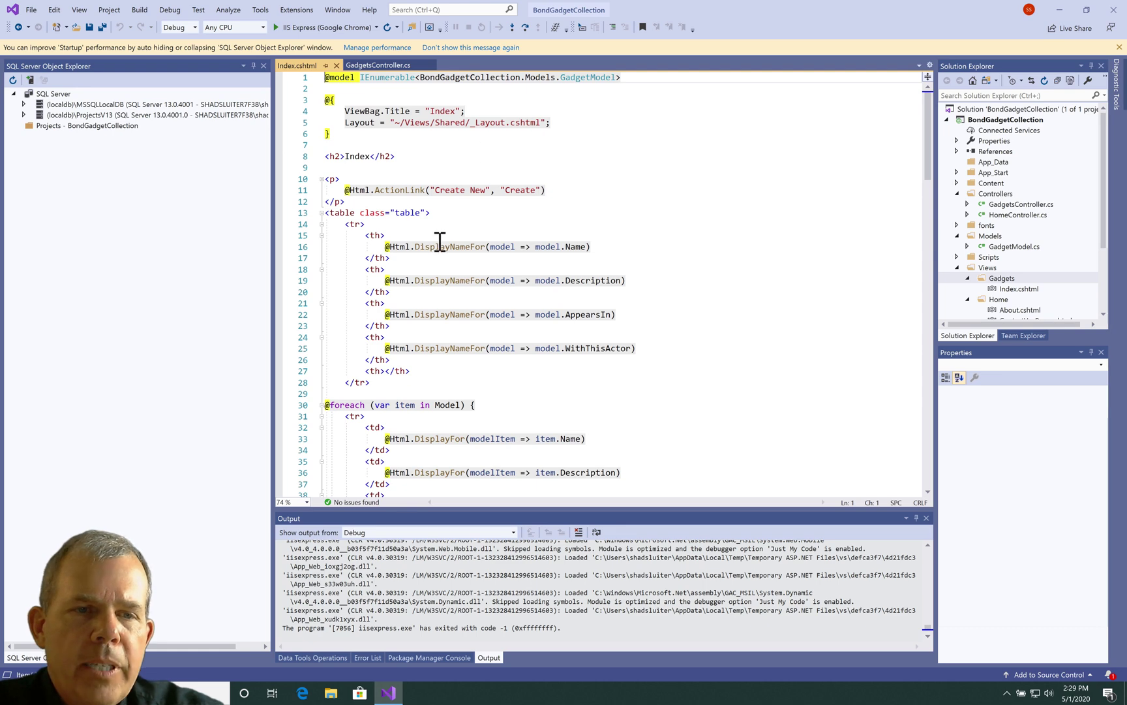
Review the generated table class attribute and the foreach (var item in Model) loop in Index.cshtml.
{"action": "double_click", "coordinate": [388, 218]}
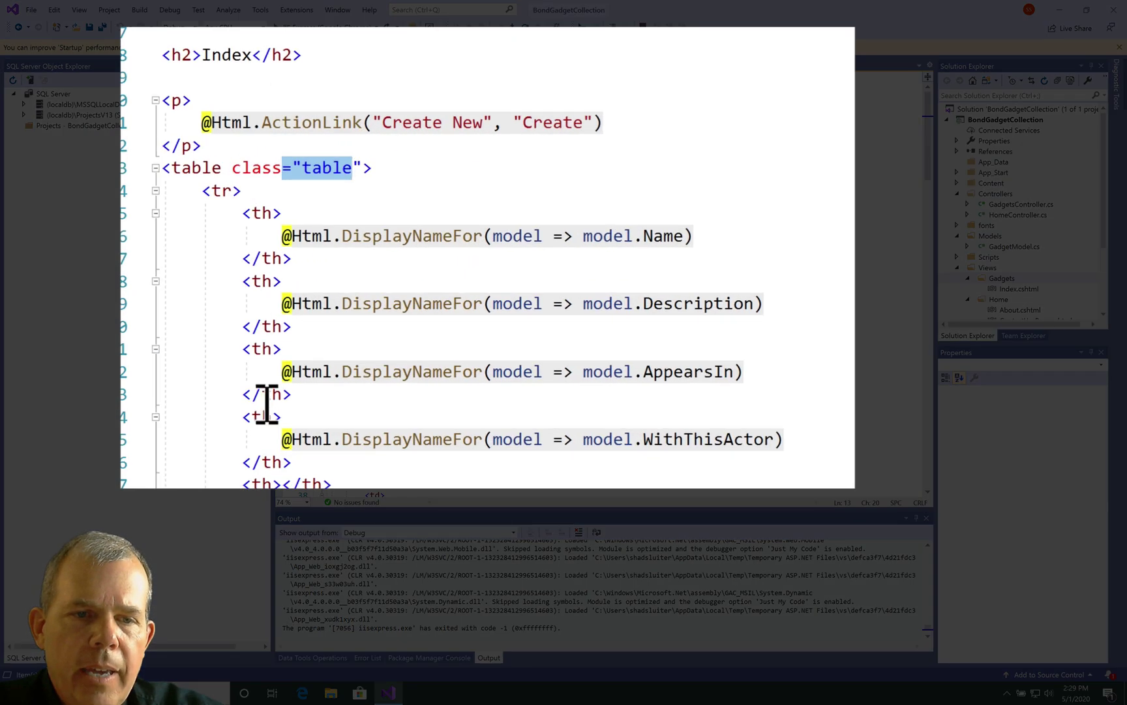
{"action": "left_click_drag", "start_coordinate": [262, 418], "coordinate": [438, 429]}
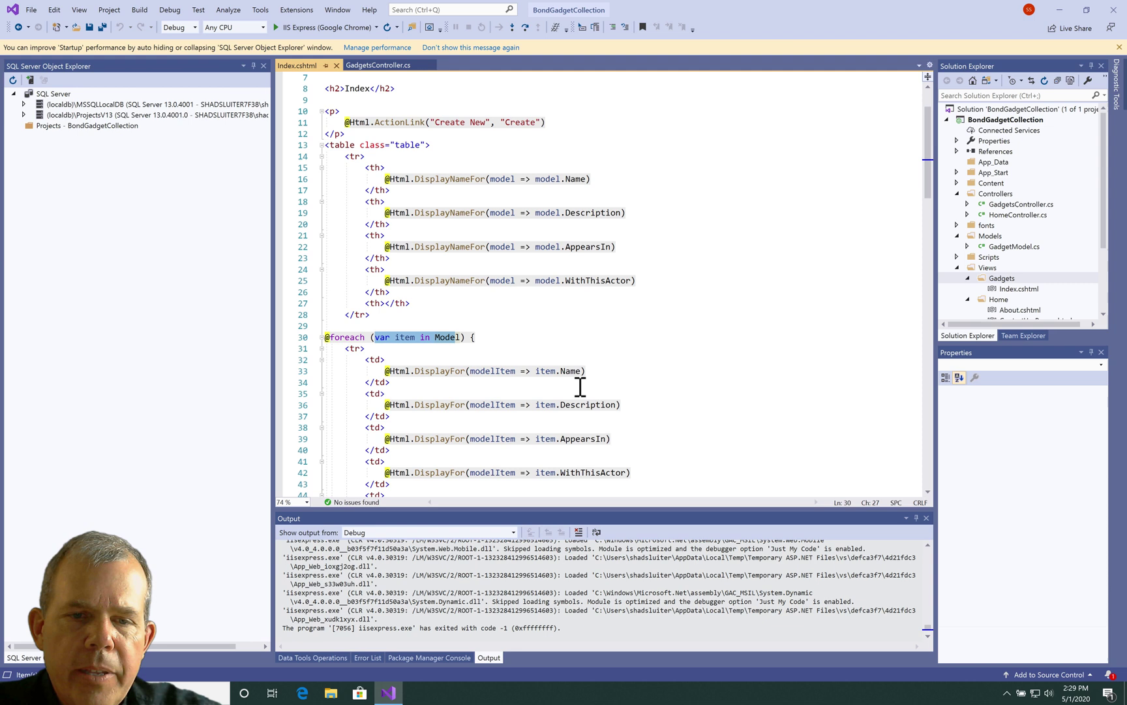
{"action": "left_click", "coordinate": [583, 474]}
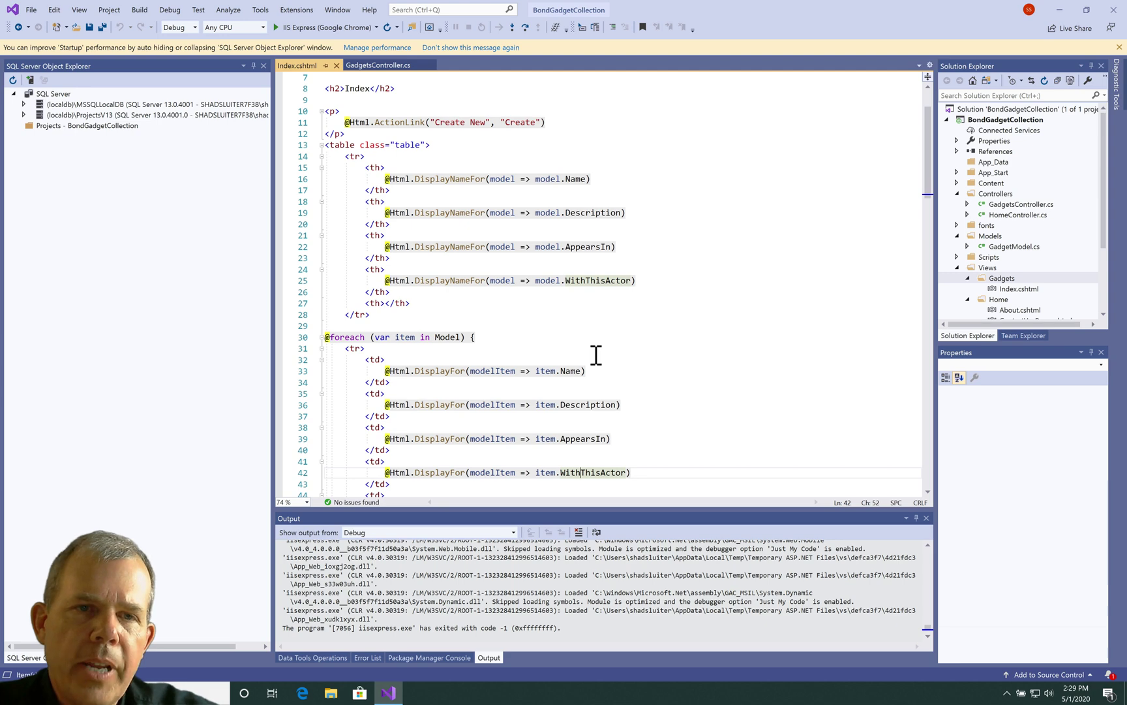
{"action": "scroll", "coordinate": [595, 354], "scroll_direction": "up", "scroll_amount": 2}
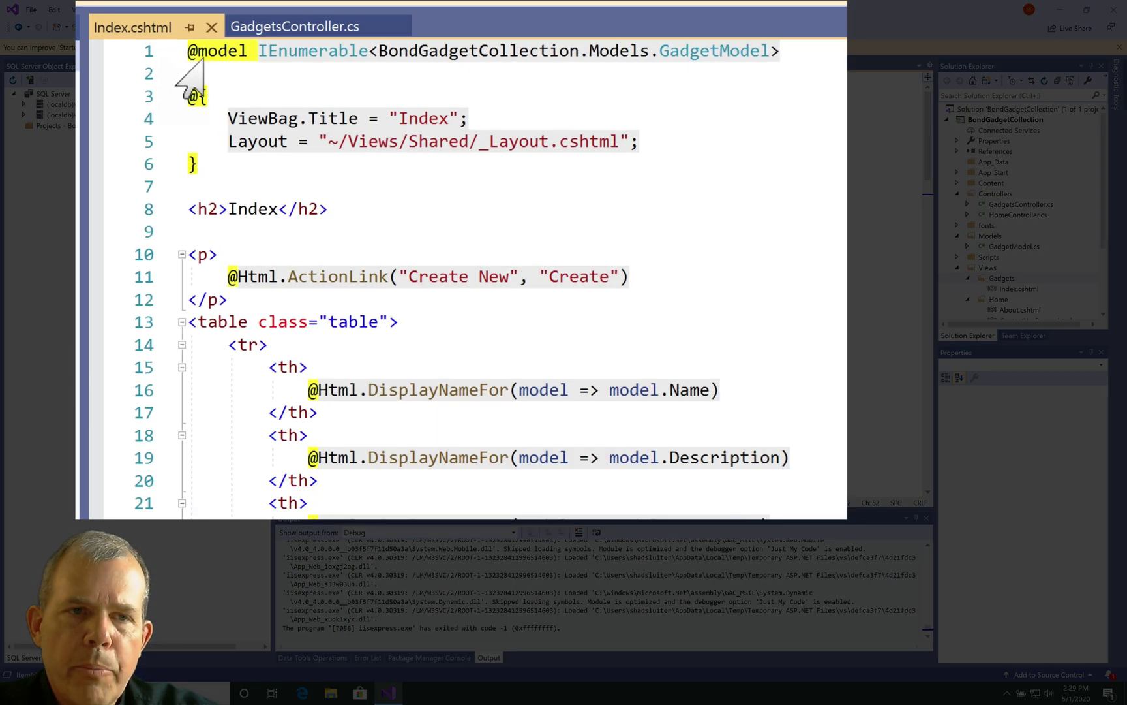
{"action": "left_click_drag", "start_coordinate": [326, 89], "coordinate": [325, 81]}
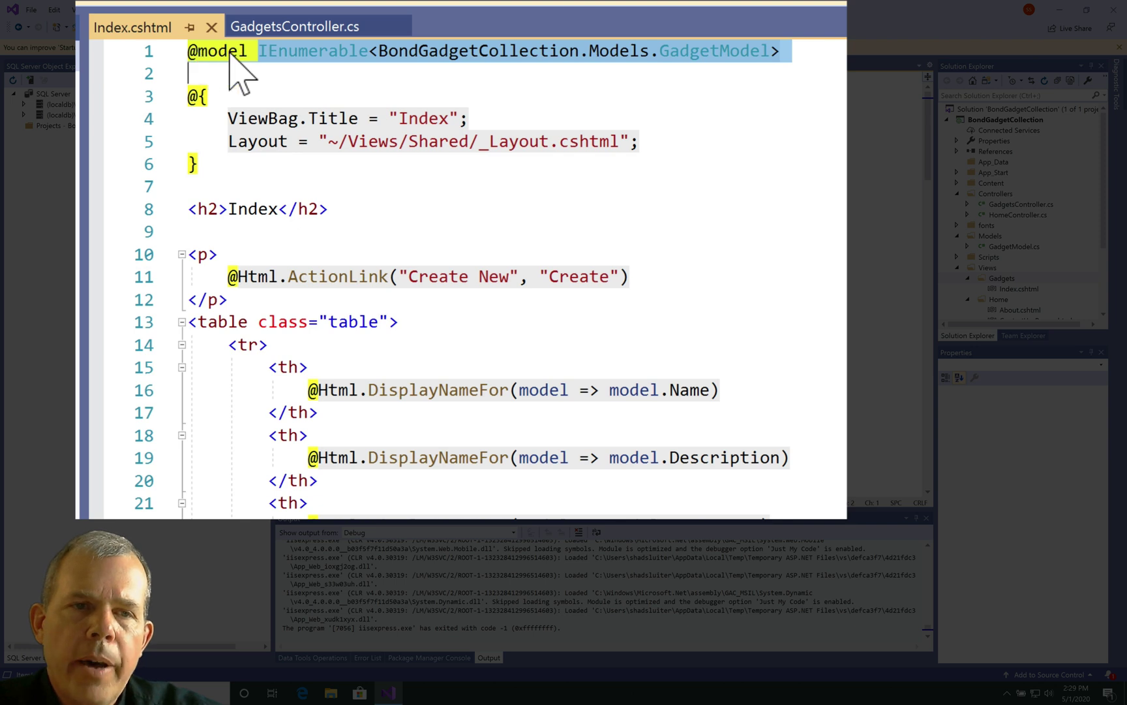
{"action": "left_click", "coordinate": [287, 55]}
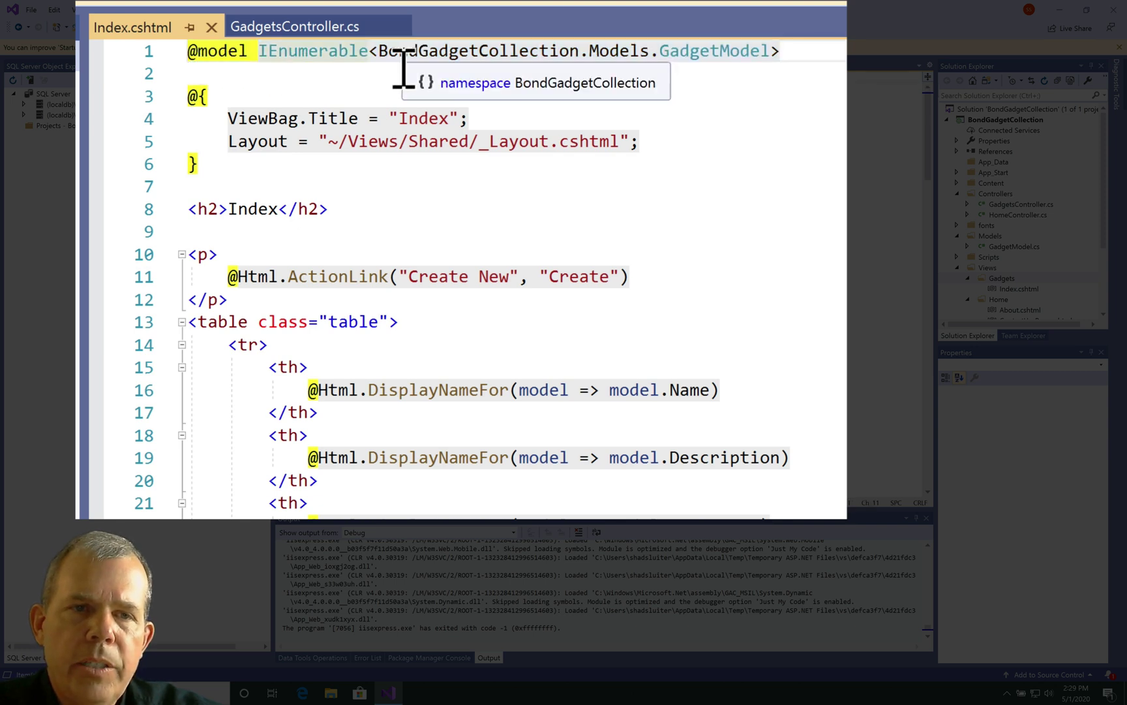
{"action": "double_click", "coordinate": [310, 55]}
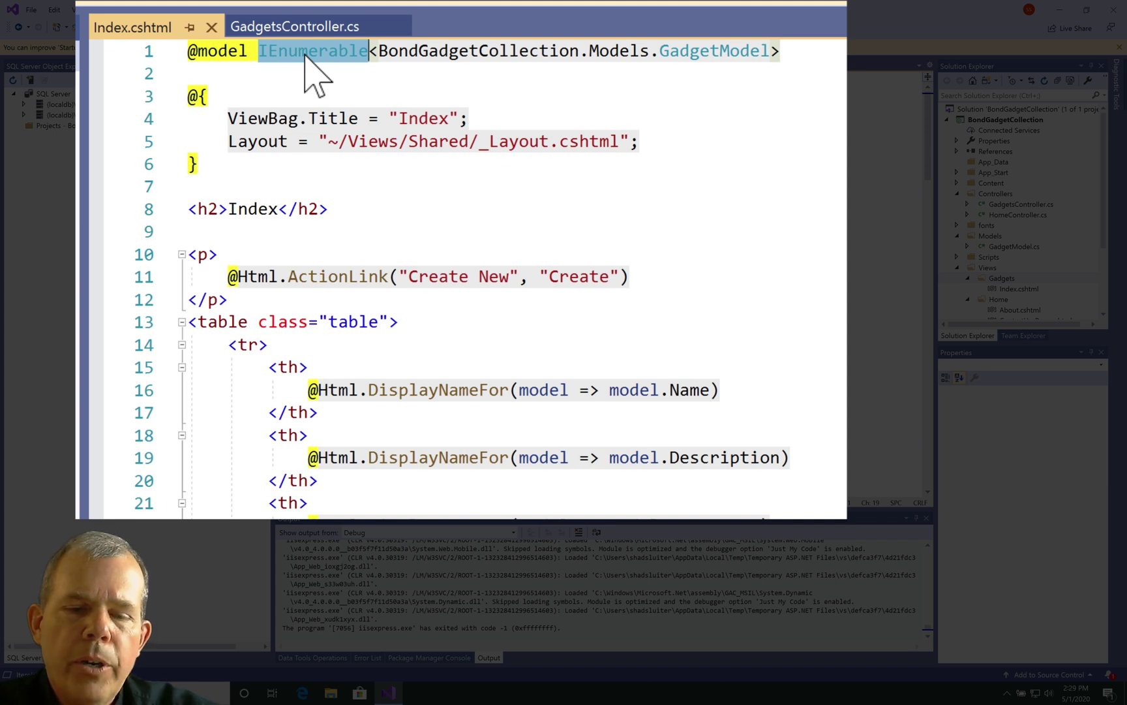
{"action": "type", "text": "List"}
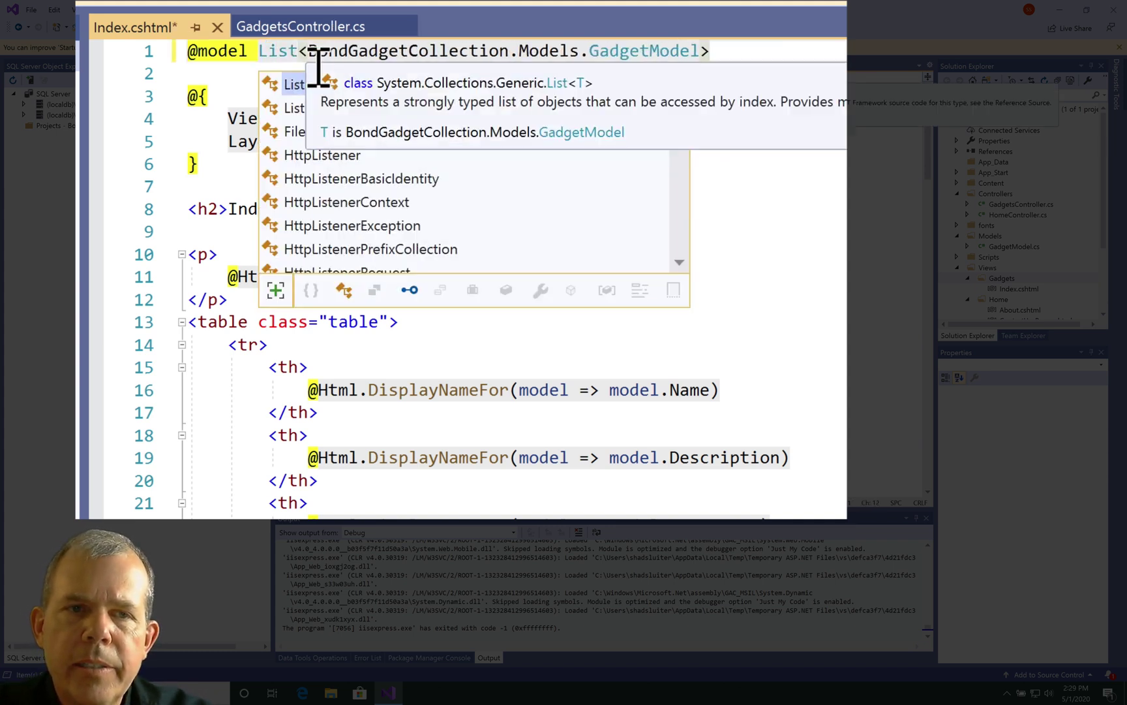
{"action": "key", "text": "ctrl+z"}
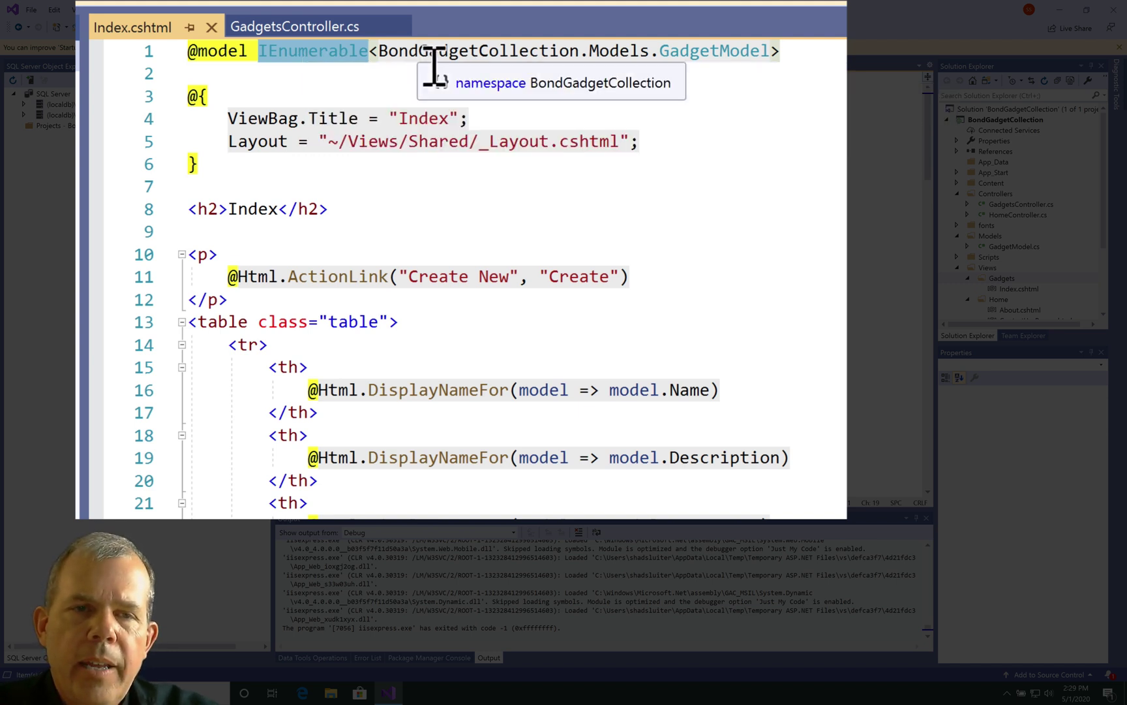
{"action": "left_click", "coordinate": [432, 59]}
{"action": "double_click", "coordinate": [434, 69]}
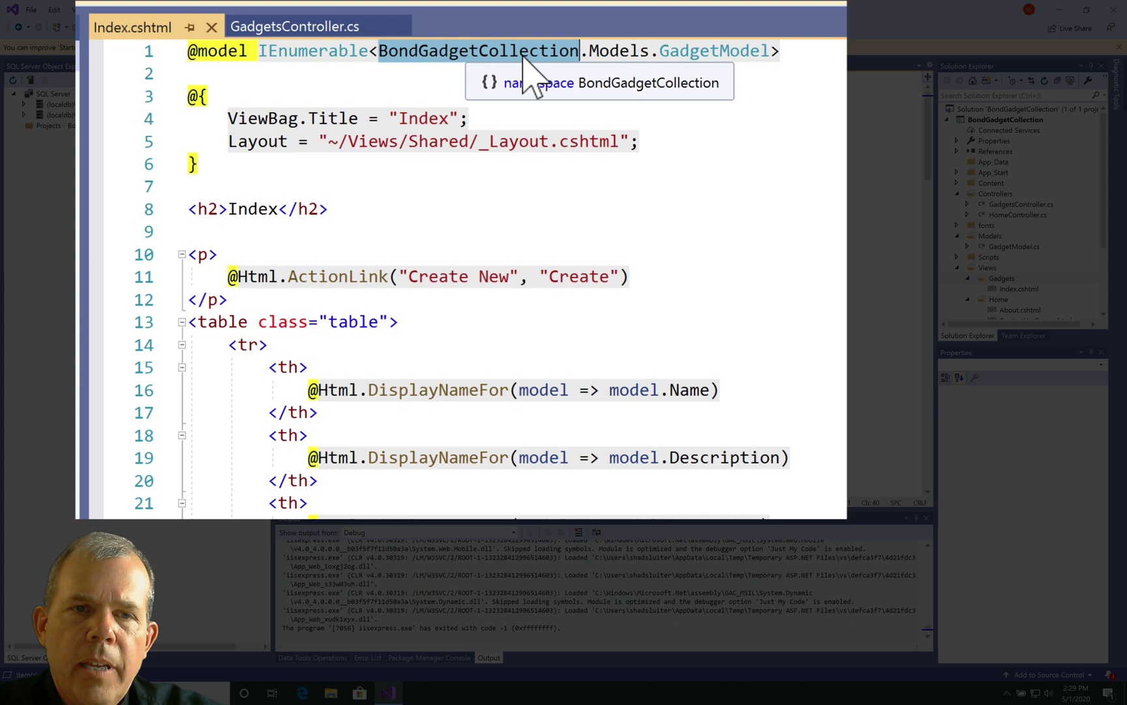
{"action": "double_click", "coordinate": [647, 68]}
{"action": "double_click", "coordinate": [702, 67]}
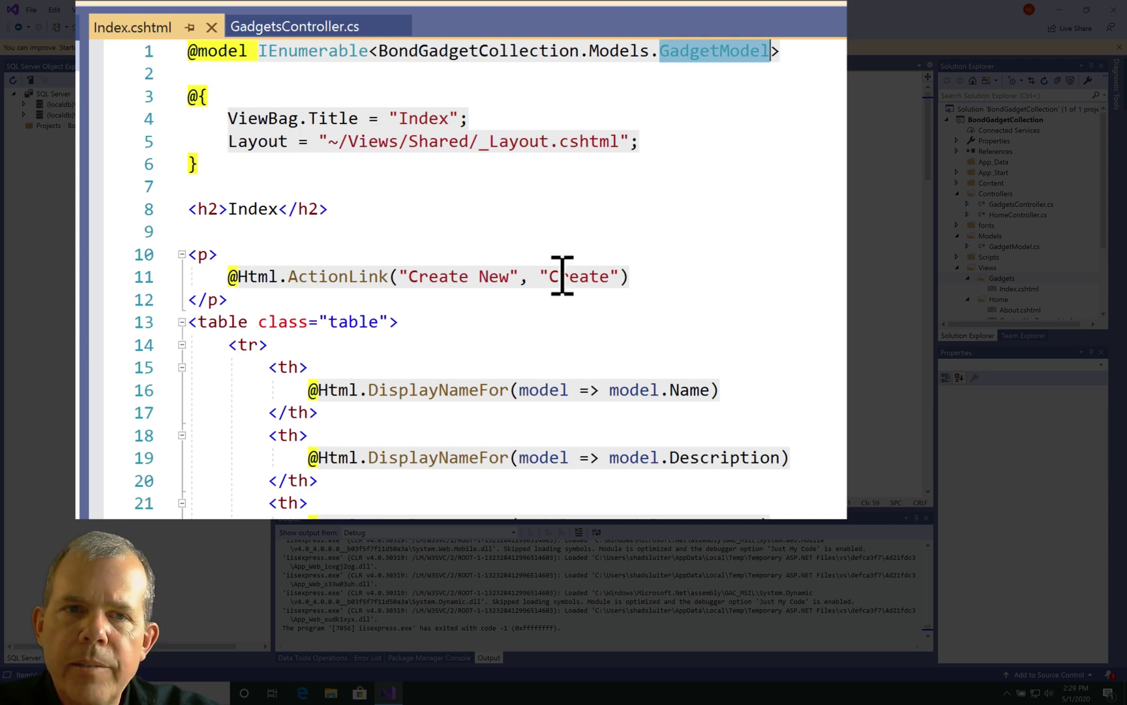
{"action": "scroll", "coordinate": [586, 322], "scroll_direction": "down", "scroll_amount": 6}
{"action": "scroll", "coordinate": [586, 322], "scroll_direction": "down", "scroll_amount": 7}
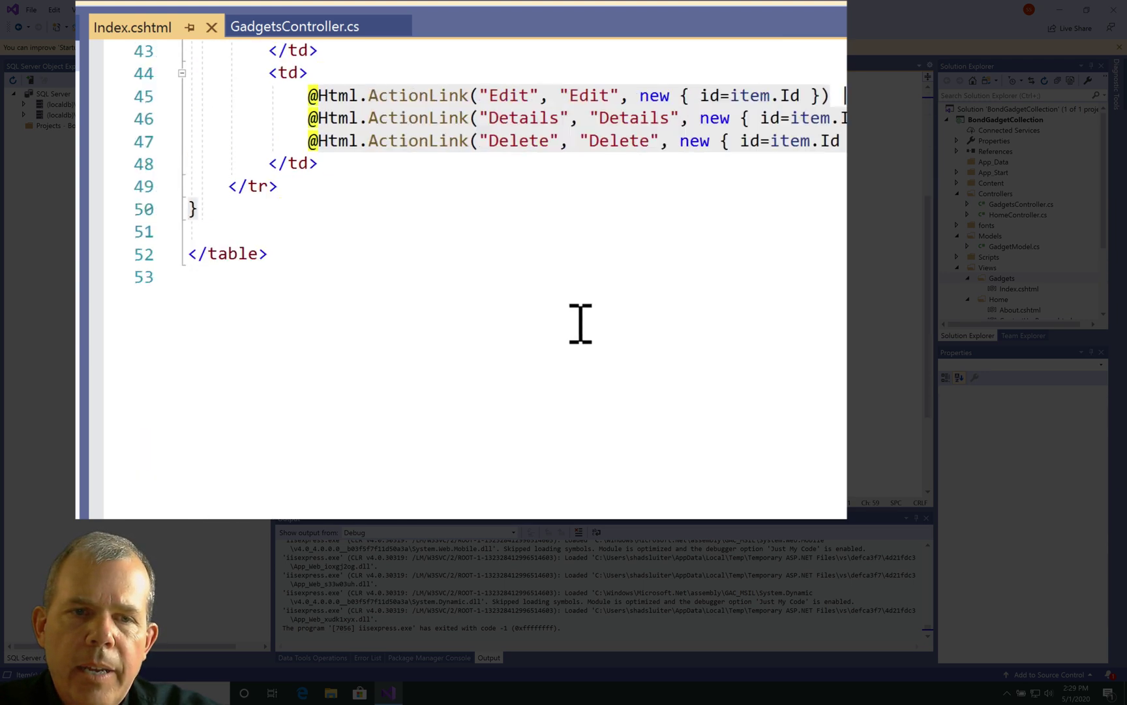
{"action": "scroll", "coordinate": [428, 254], "scroll_direction": "up", "scroll_amount": 1}
{"action": "scroll", "coordinate": [432, 253], "scroll_direction": "up", "scroll_amount": 1}
{"action": "left_click_drag", "start_coordinate": [190, 231], "coordinate": [552, 255]}
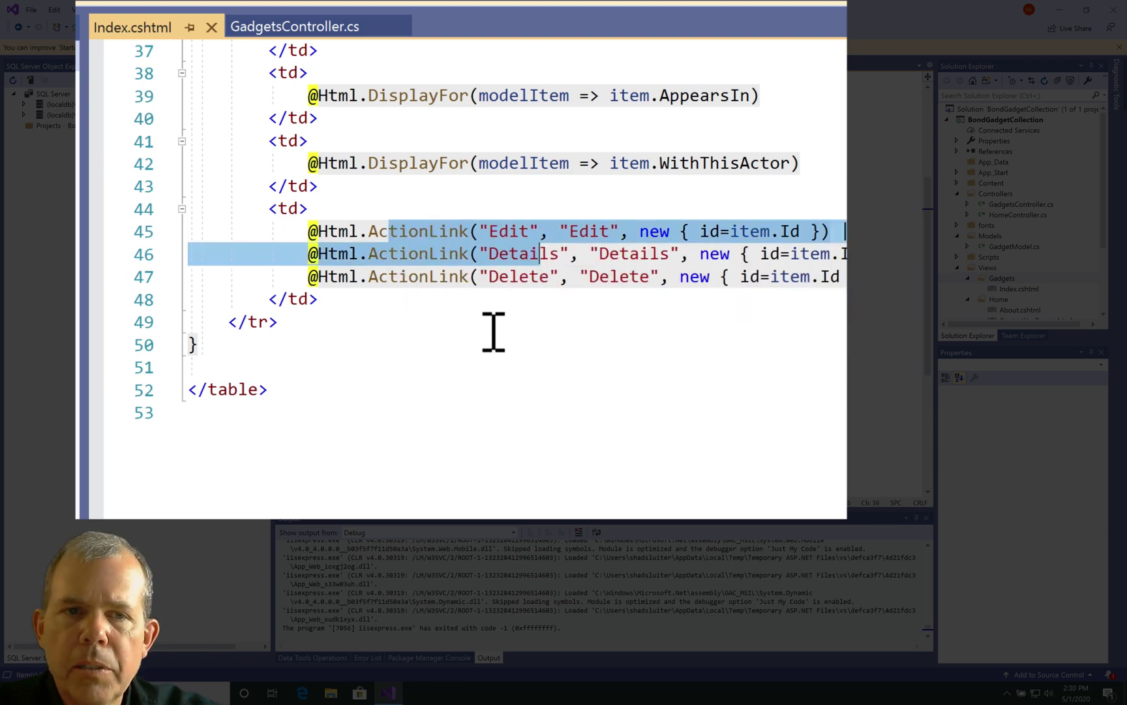
{"action": "left_click", "coordinate": [494, 330]}
{"action": "scroll", "coordinate": [489, 214], "scroll_direction": "up", "scroll_amount": 9}
Run the app in Chrome, examine the Gadgets/Index URL parts, then navigate to the Home page.
{"action": "left_click", "coordinate": [339, 28]}
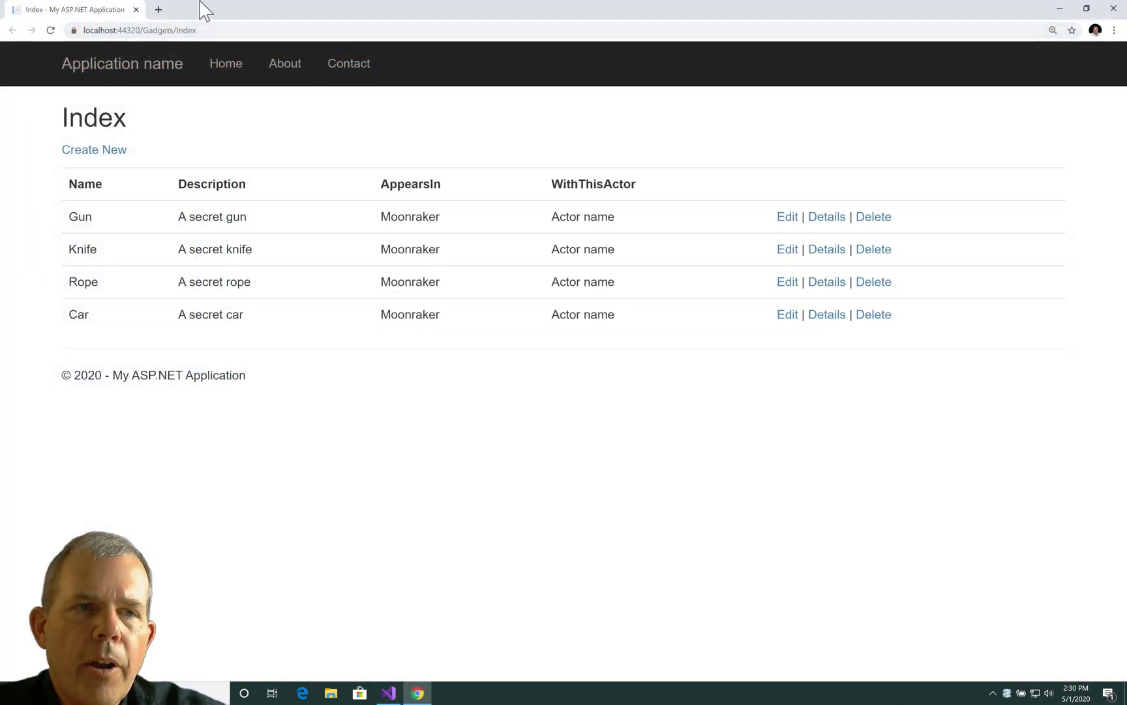
{"action": "left_click", "coordinate": [153, 30]}
{"action": "double_click", "coordinate": [153, 31]}
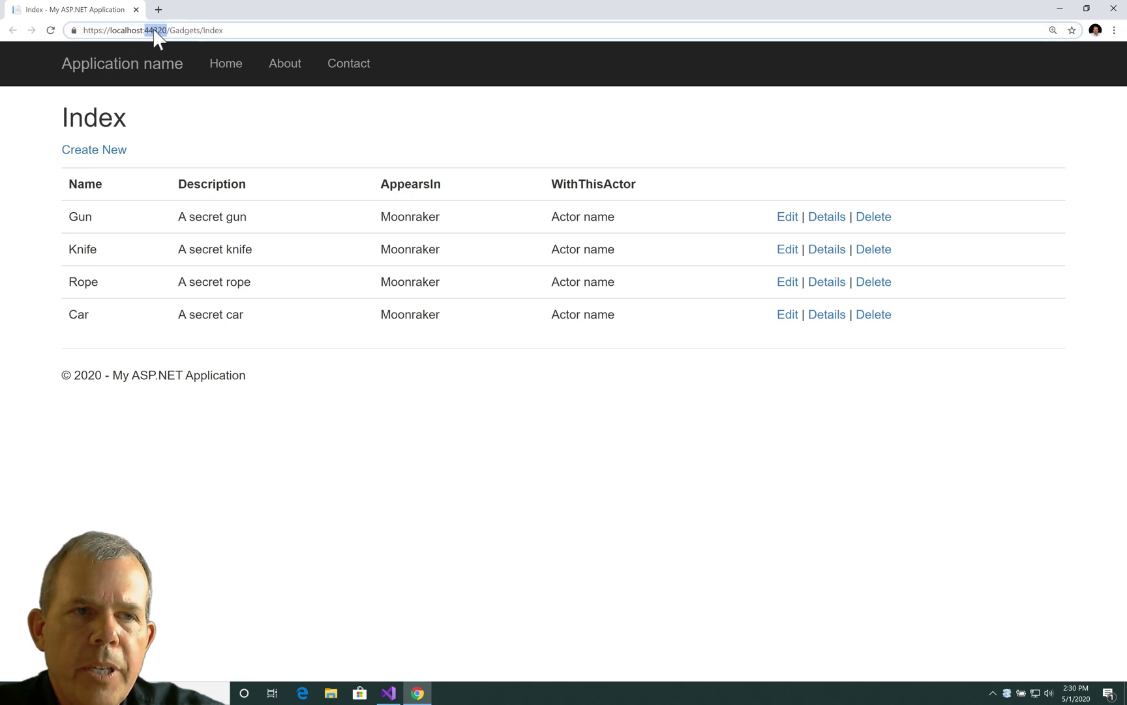
{"action": "double_click", "coordinate": [180, 30]}
{"action": "double_click", "coordinate": [212, 31]}
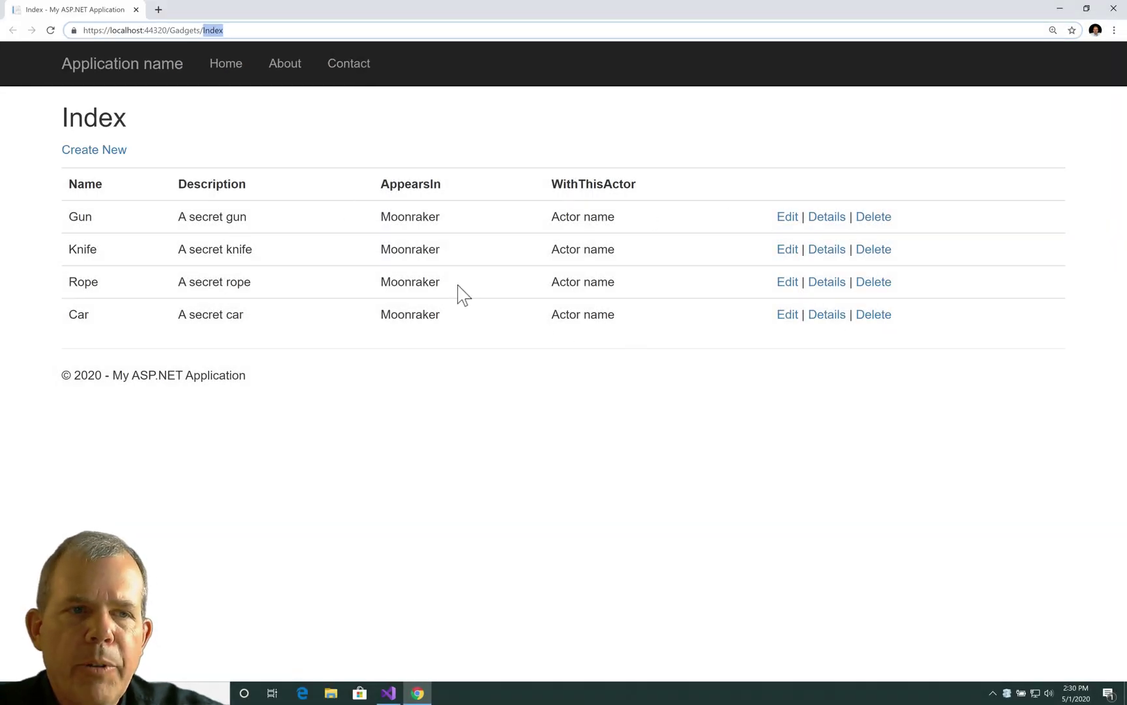
{"action": "left_click", "coordinate": [226, 63]}
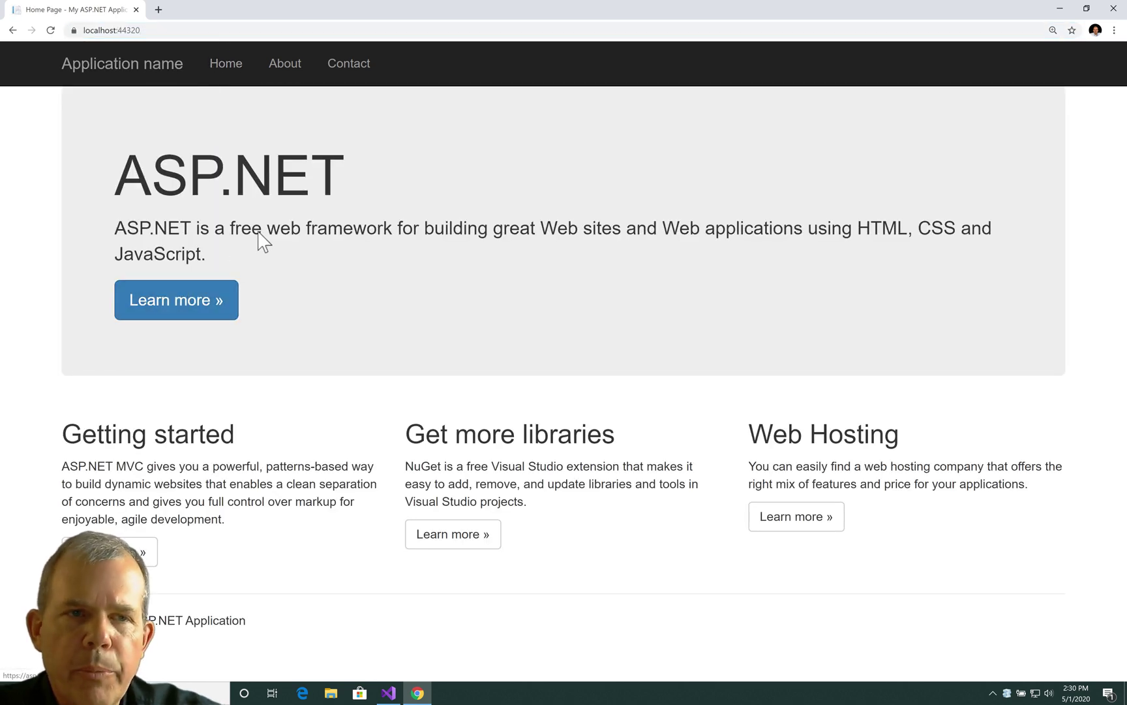
Visit About and Contact (server error), go back to About, and select Home/About in the address.
{"action": "left_click", "coordinate": [284, 64]}
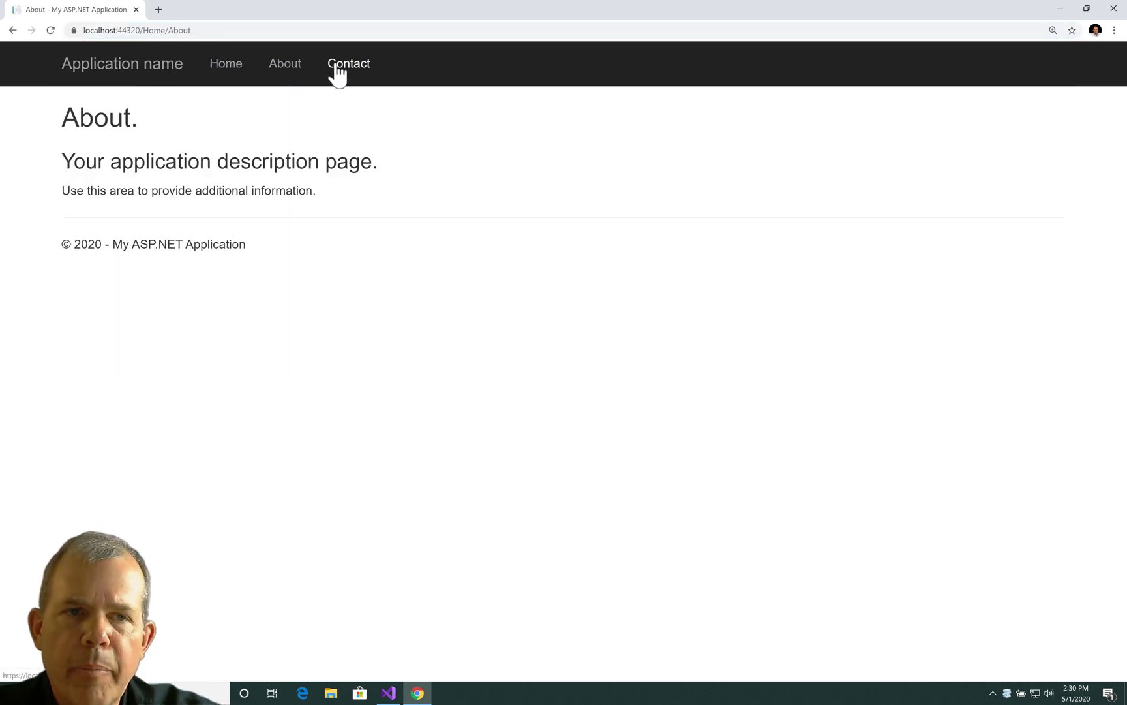
{"action": "left_click", "coordinate": [335, 69]}
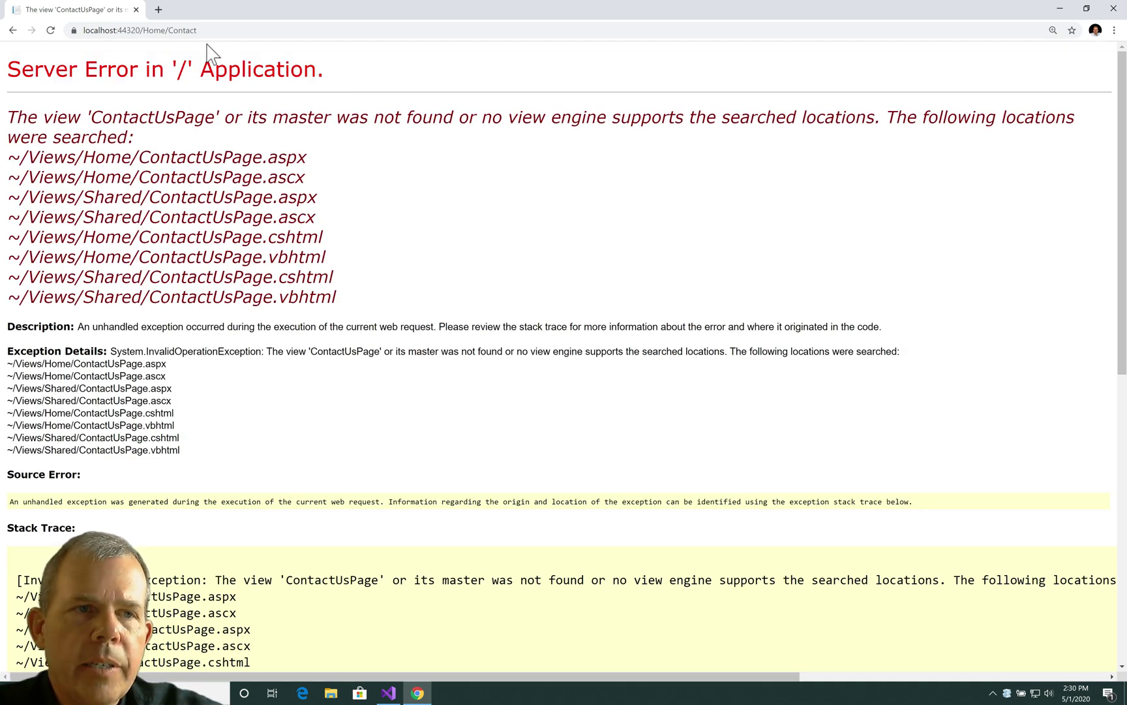
{"action": "left_click", "coordinate": [13, 30]}
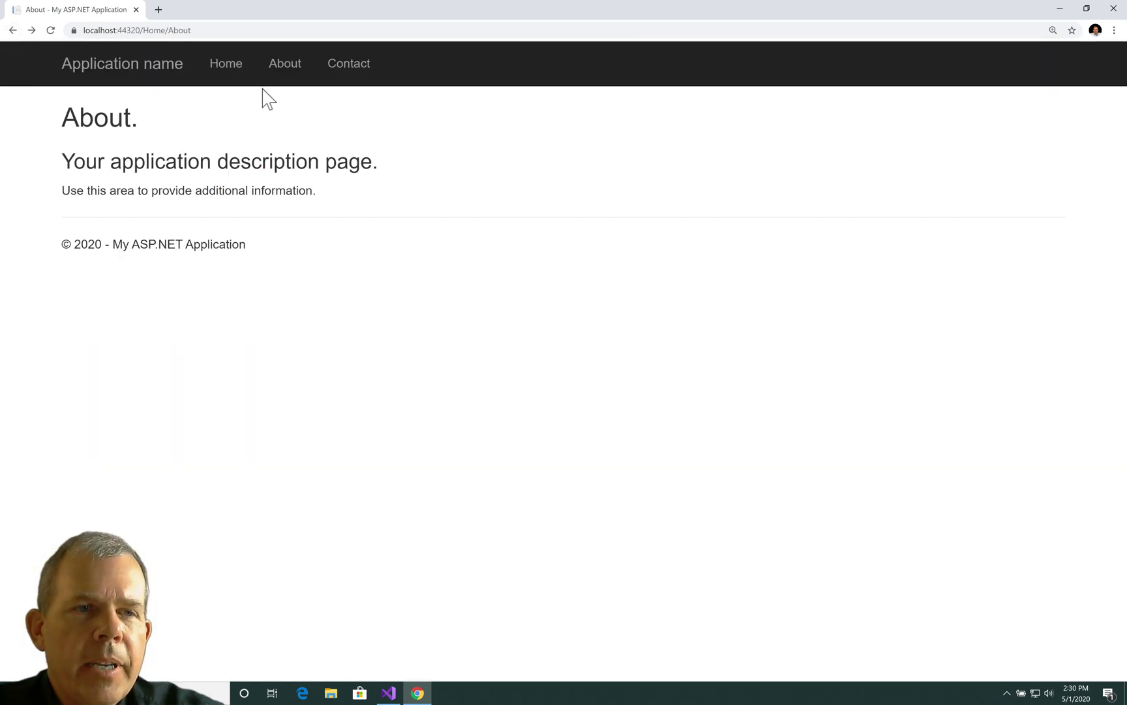
{"action": "double_click", "coordinate": [187, 31]}
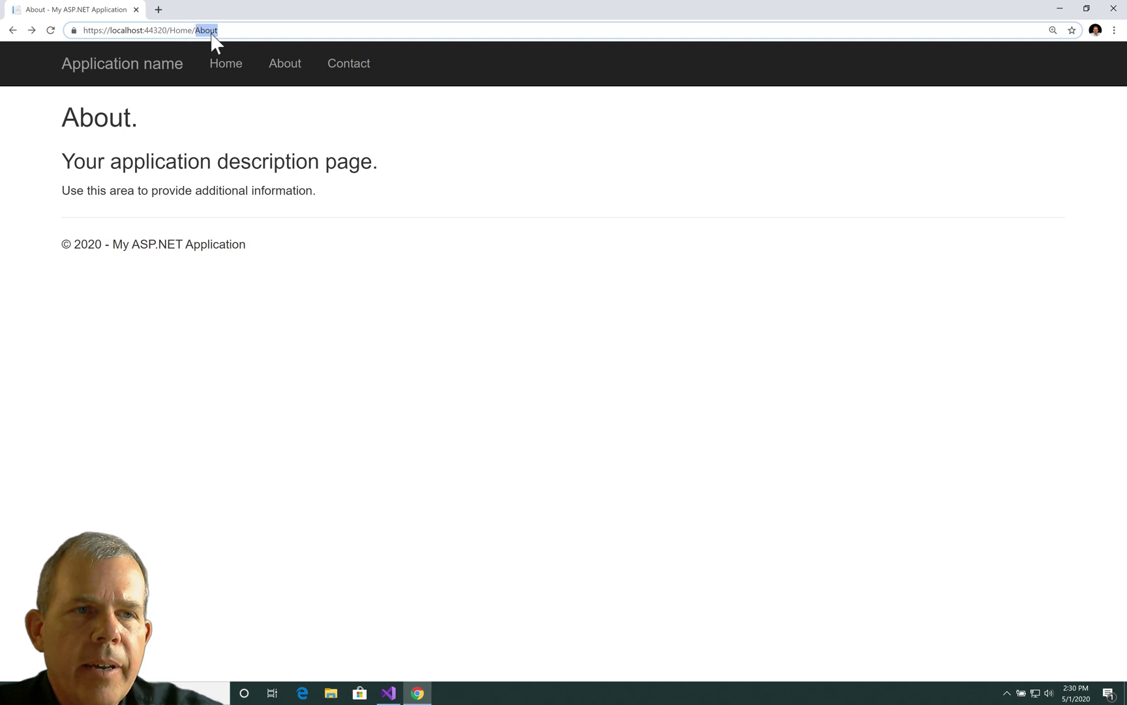
{"action": "left_click_drag", "start_coordinate": [264, 31], "coordinate": [170, 31]}
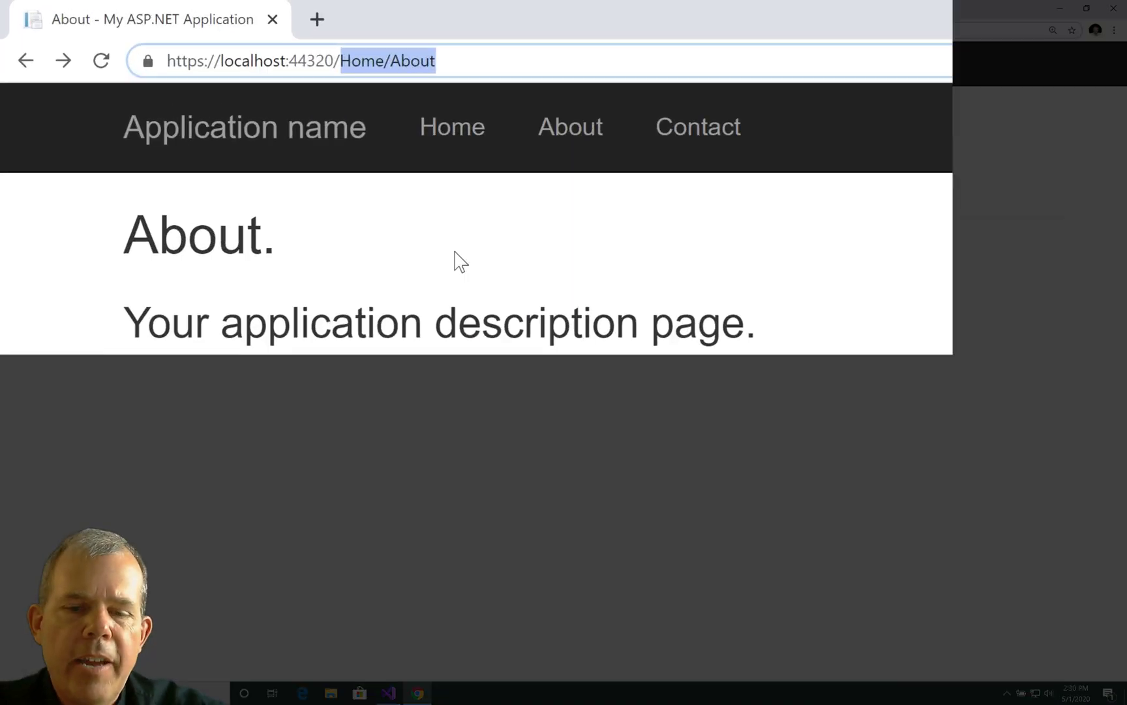
{"action": "type", "text": "Gadge"}
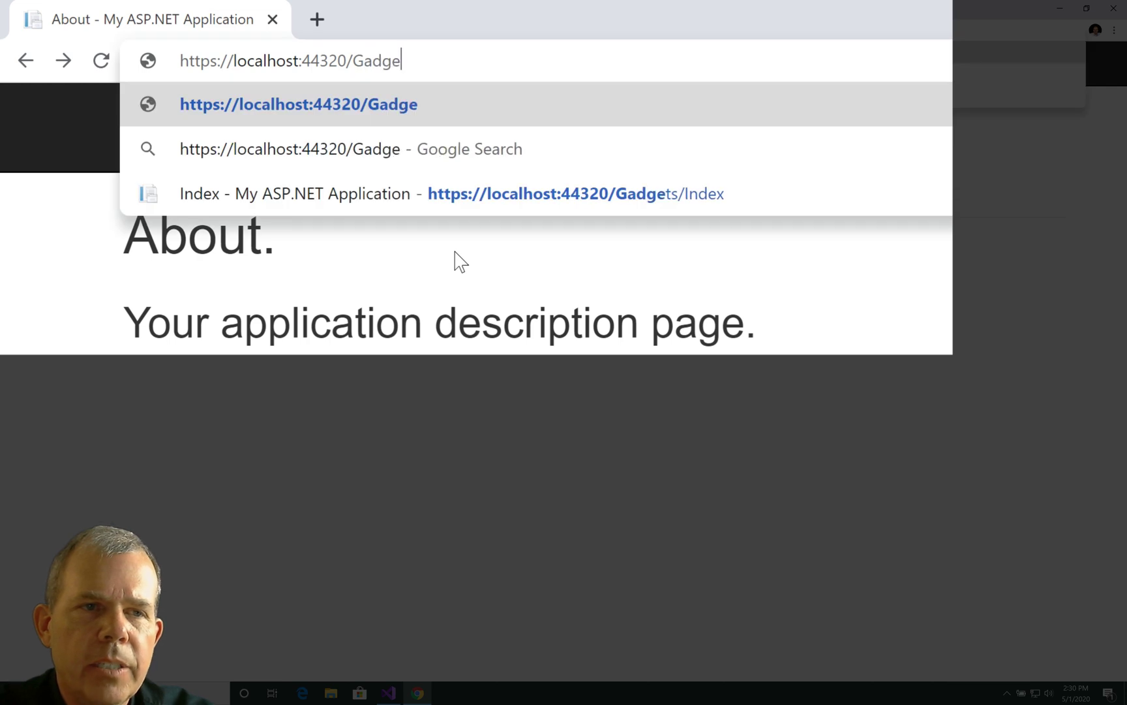
{"action": "type", "text": "ts"}
Load the Gadgets address, then append /index to reach Gadgets/index listing the four gadgets.
{"action": "key", "text": "Return"}
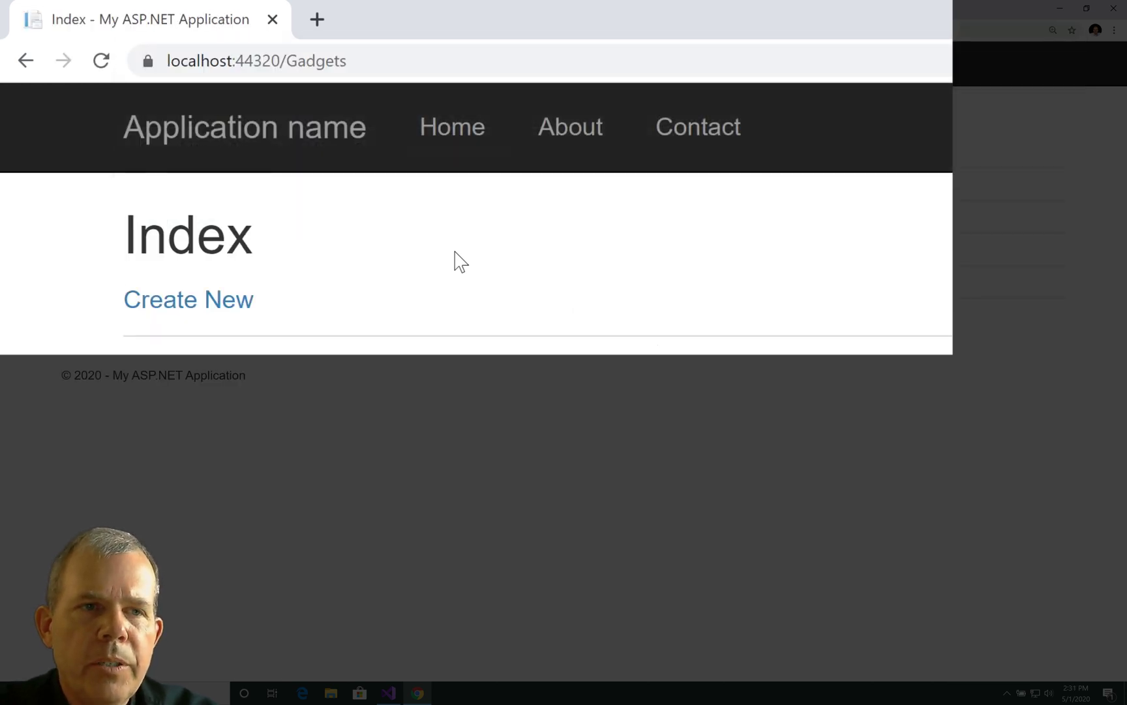
{"action": "left_click", "coordinate": [372, 68]}
{"action": "left_click", "coordinate": [406, 69]}
{"action": "type", "text": "//"}
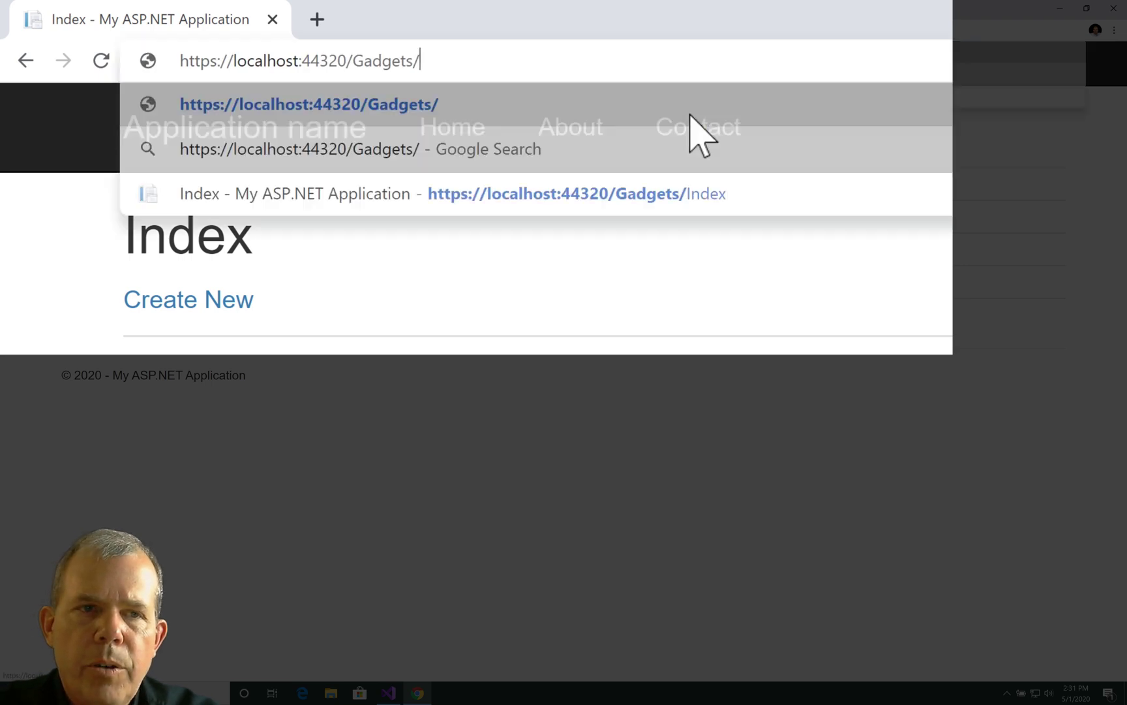
{"action": "type", "text": "inde"}
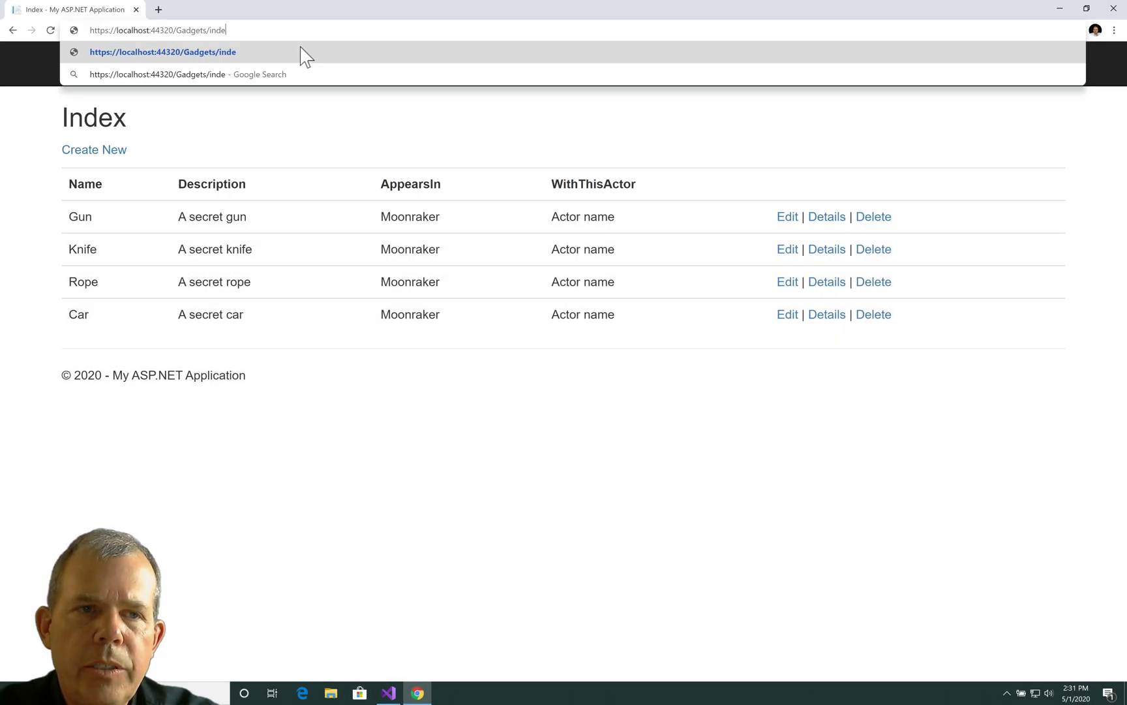
{"action": "type", "text": "x"}
{"action": "key", "text": "Return"}
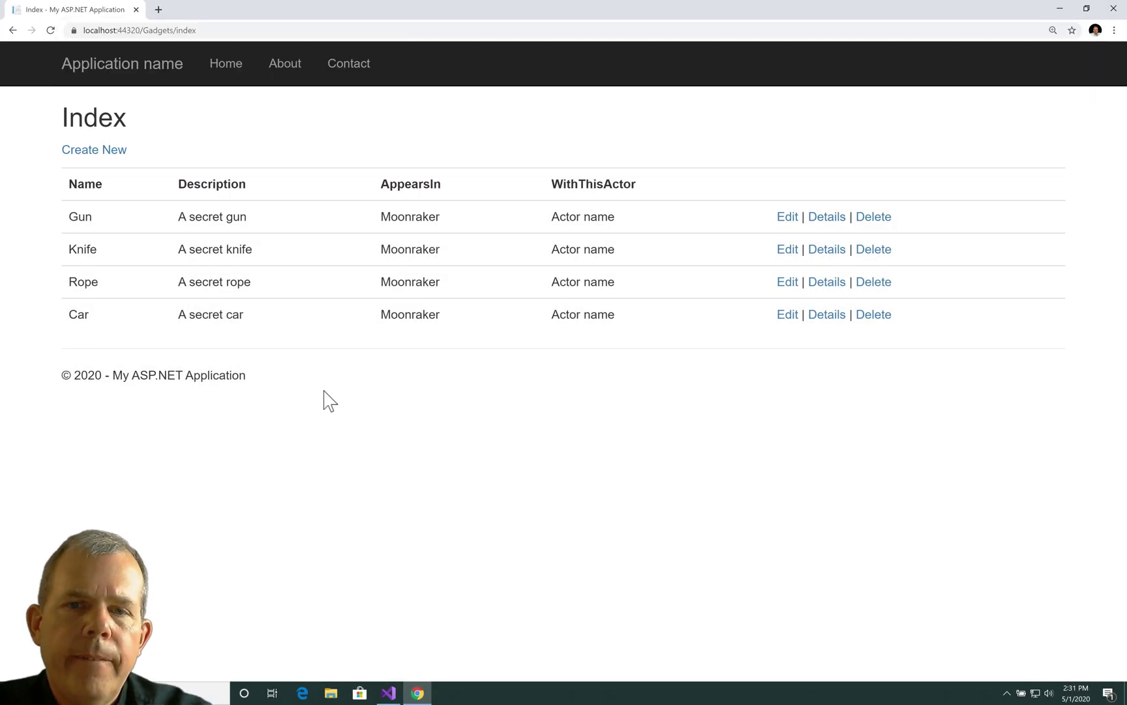